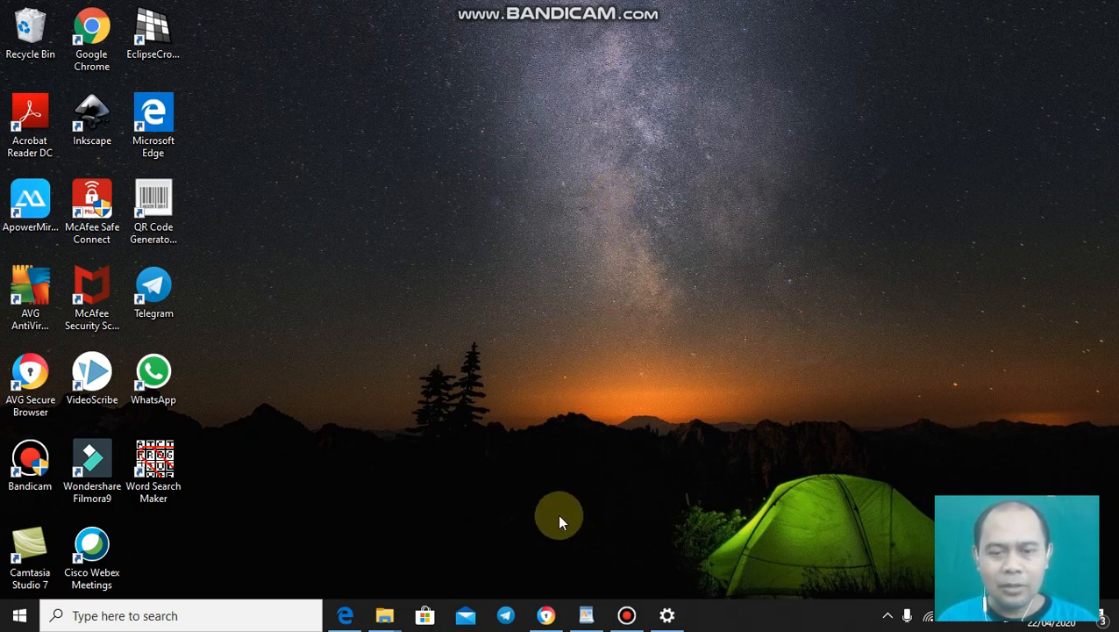
- Restore Chrome and go to drive.google.com to open the Drive Saya page
{"action": "left_click", "coordinate": [545, 615]}
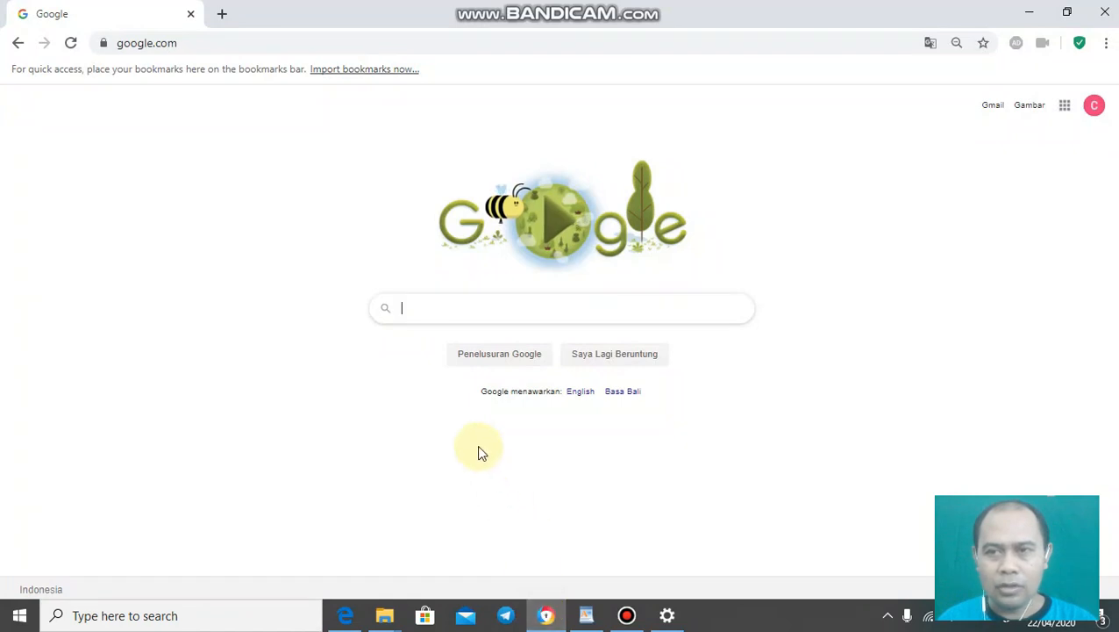
{"action": "left_click", "coordinate": [227, 43]}
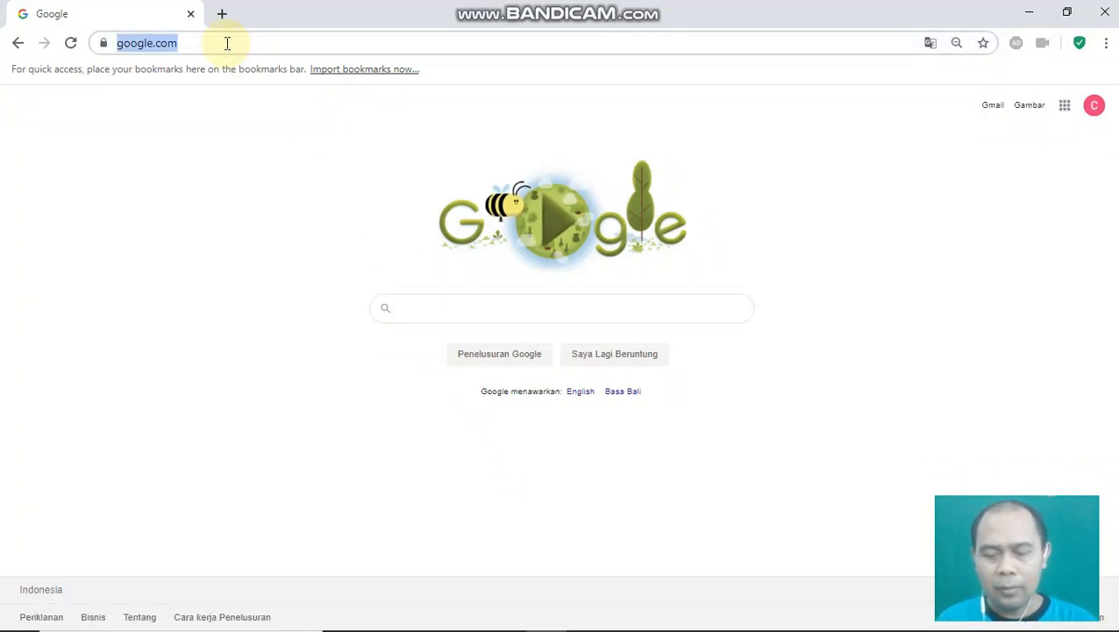
{"action": "type", "text": "drive"}
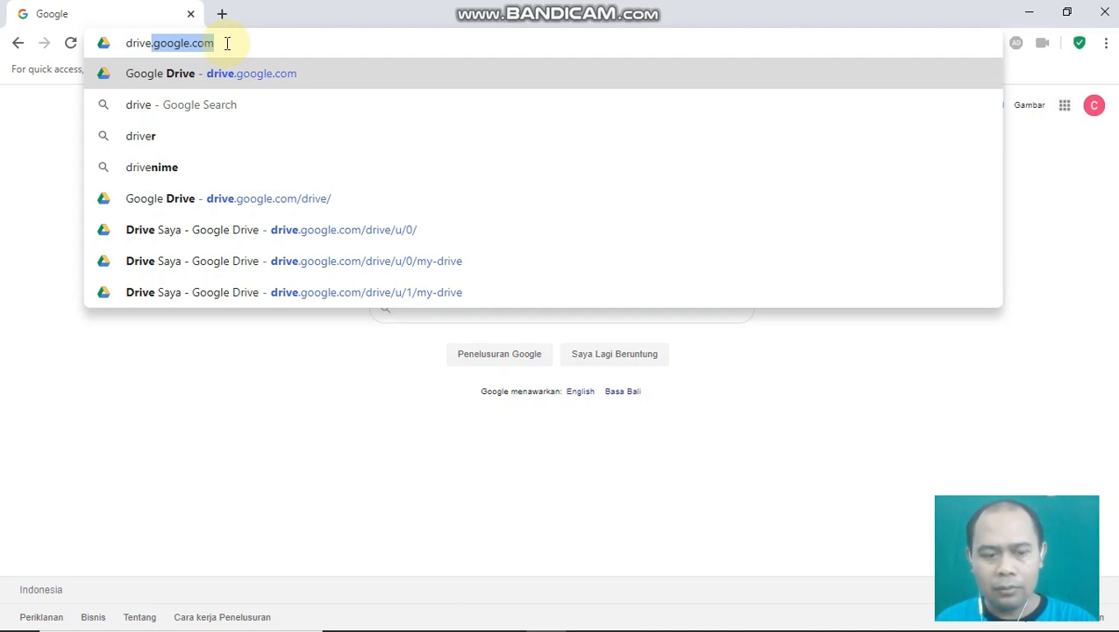
{"action": "key", "text": "Return"}
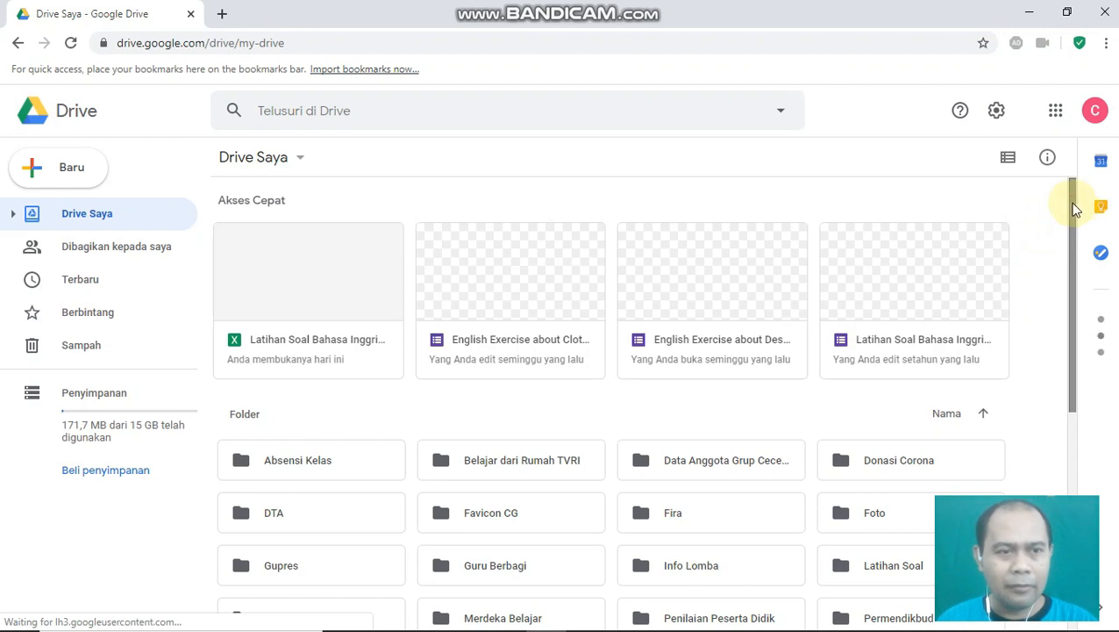
- Scroll through My Drive and open the Tutorial folder
{"action": "scroll", "coordinate": [1065, 222], "scroll_direction": "down", "scroll_amount": 1}
{"action": "left_click_drag", "start_coordinate": [1066, 223], "coordinate": [1082, 369]}
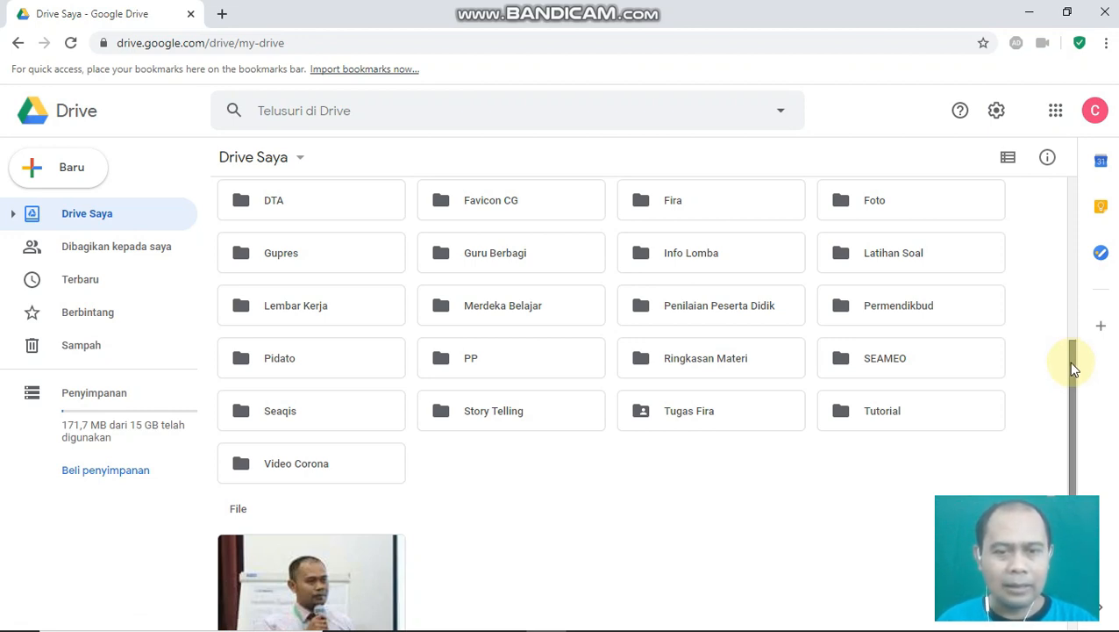
{"action": "double_click", "coordinate": [846, 418]}
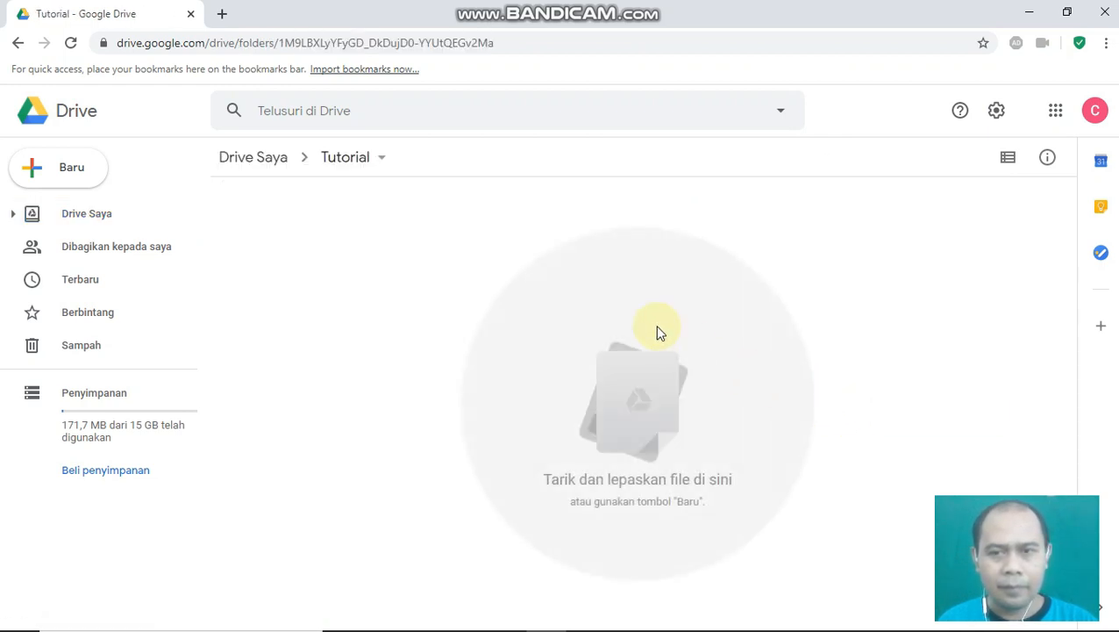
- Create a new Google Form inside the empty Tutorial folder
{"action": "right_click", "coordinate": [437, 237]}
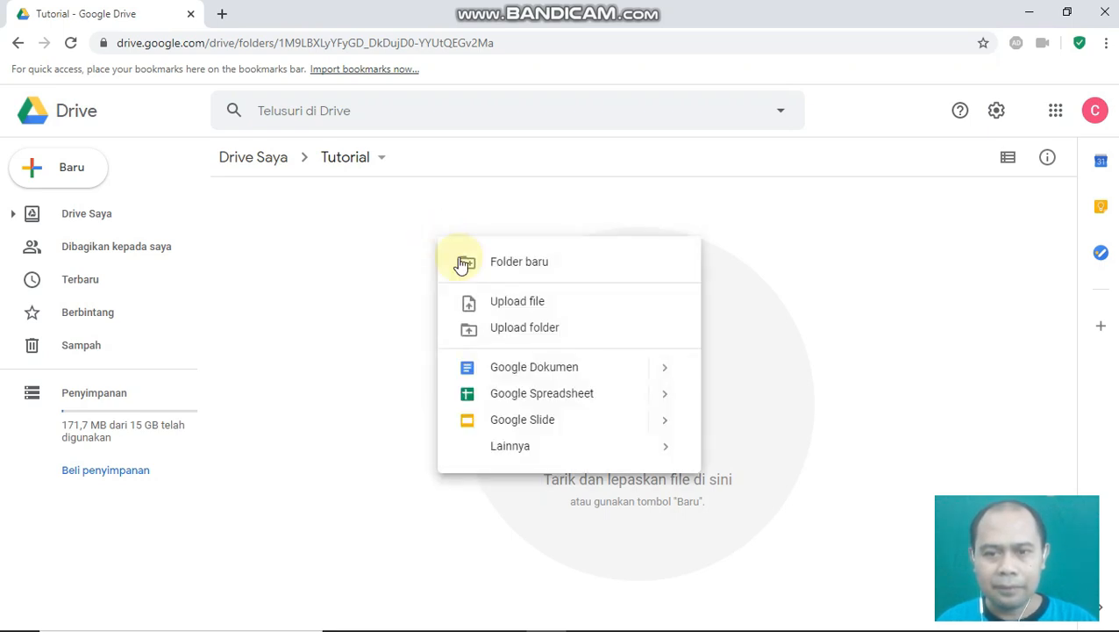
{"action": "mouse_move", "coordinate": [504, 456]}
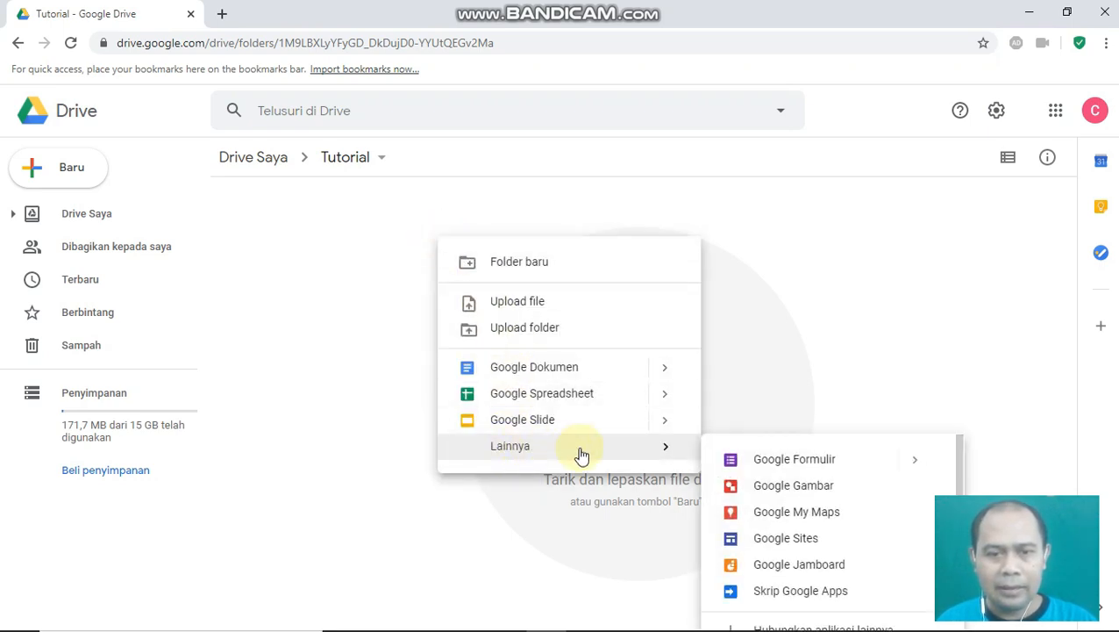
{"action": "left_click", "coordinate": [794, 465]}
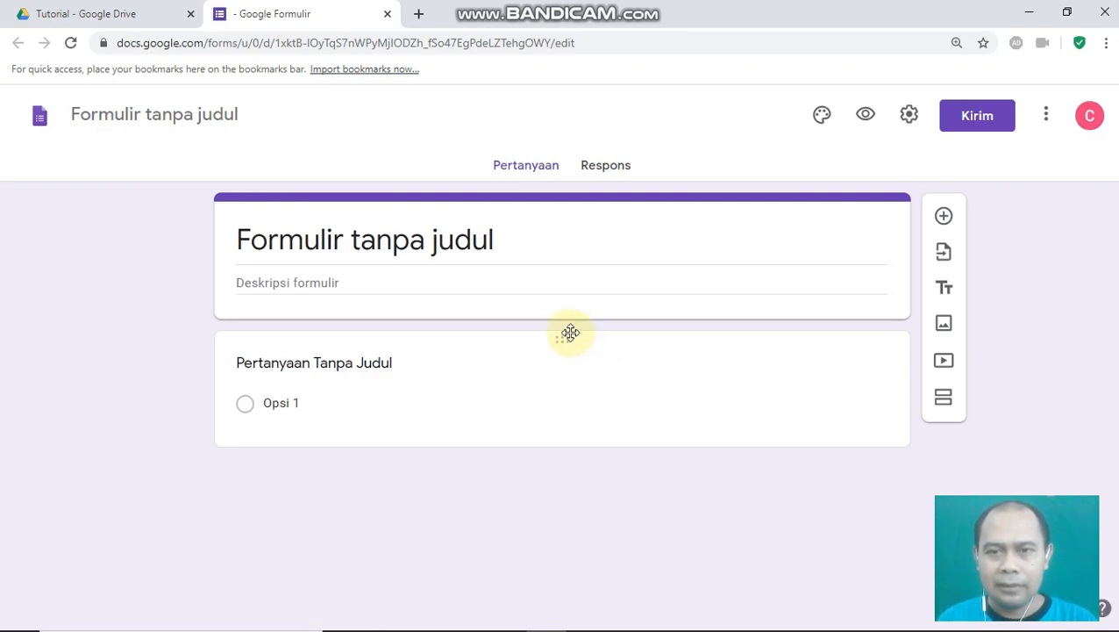
- Title the form 'PAT Bahasa Inggris Kelas 7', describe it 'Tahun Ajaran 2019/2020', and match the file name
{"action": "left_click", "coordinate": [323, 241]}
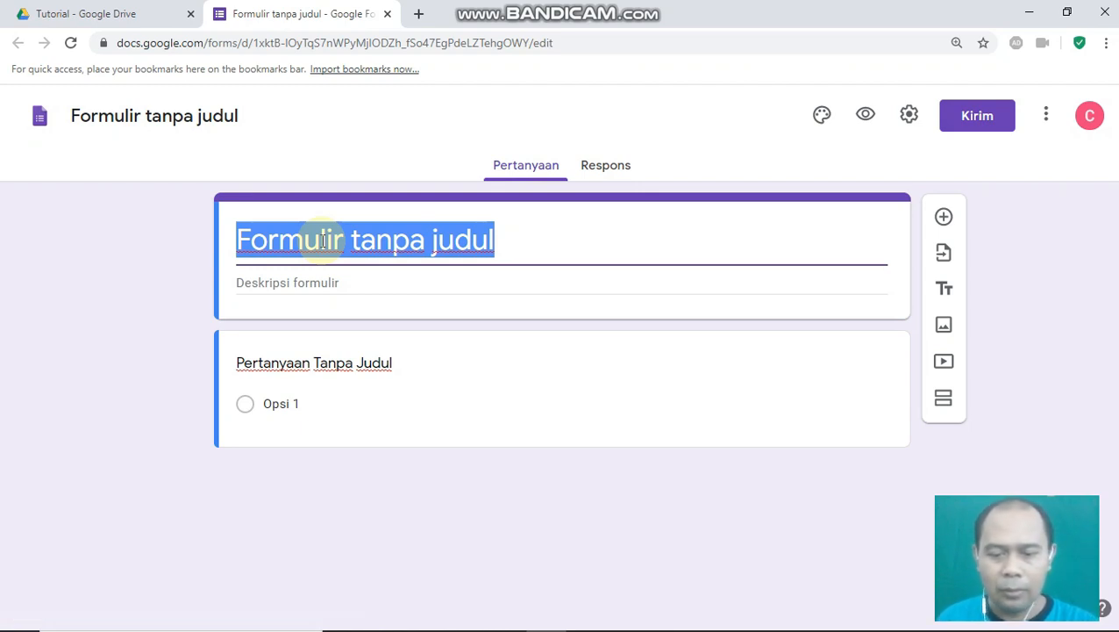
{"action": "type", "text": "PAT "}
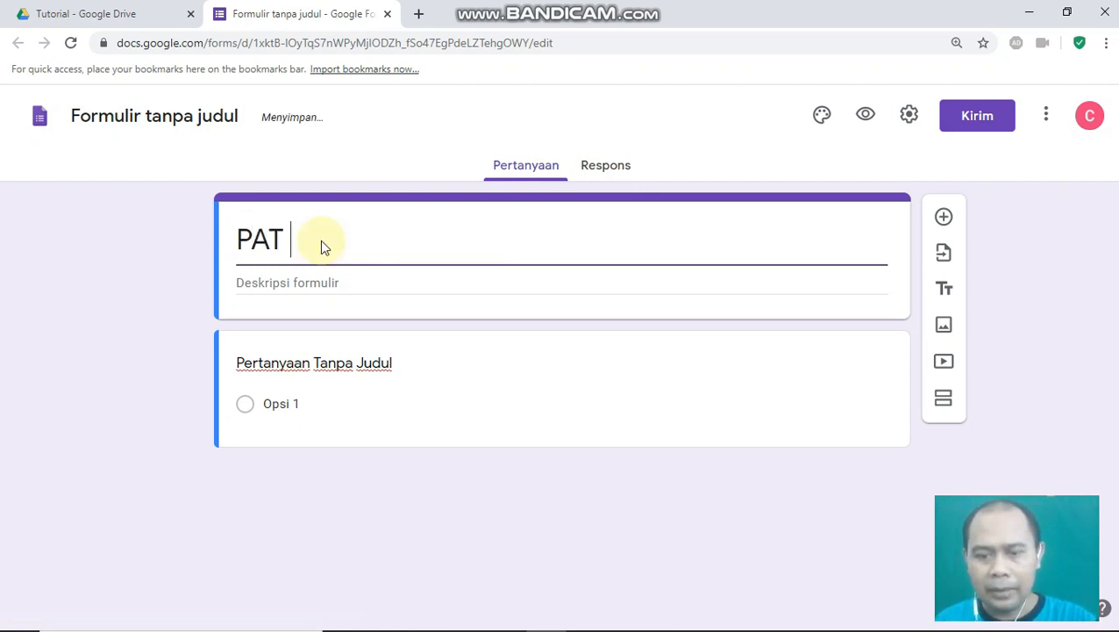
{"action": "type", "text": "Bahasa Inggr"}
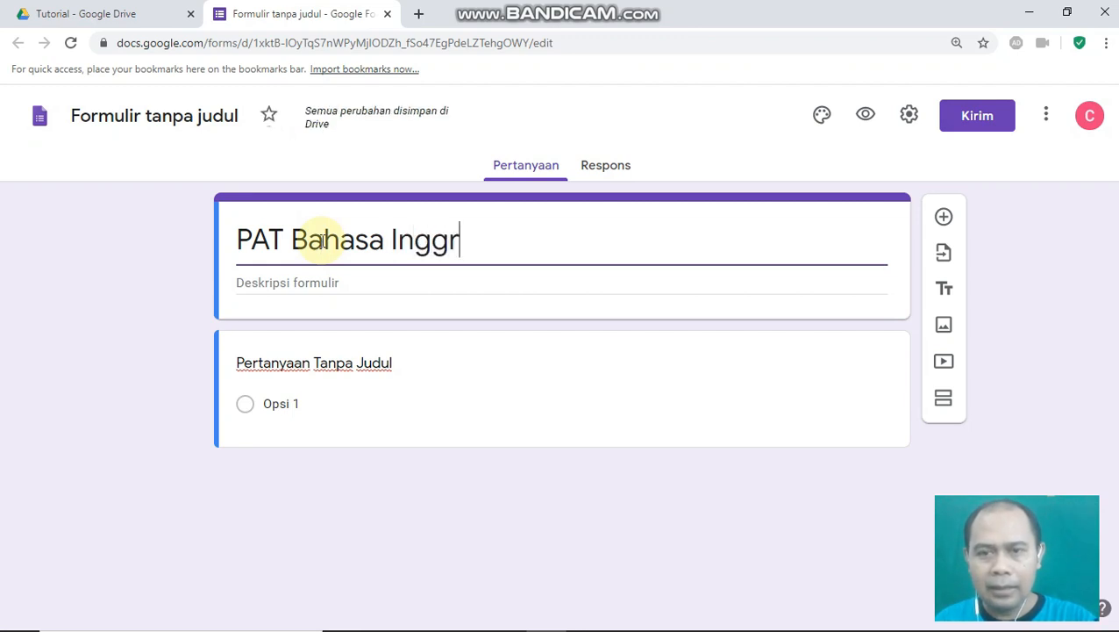
{"action": "type", "text": "is Kelas "}
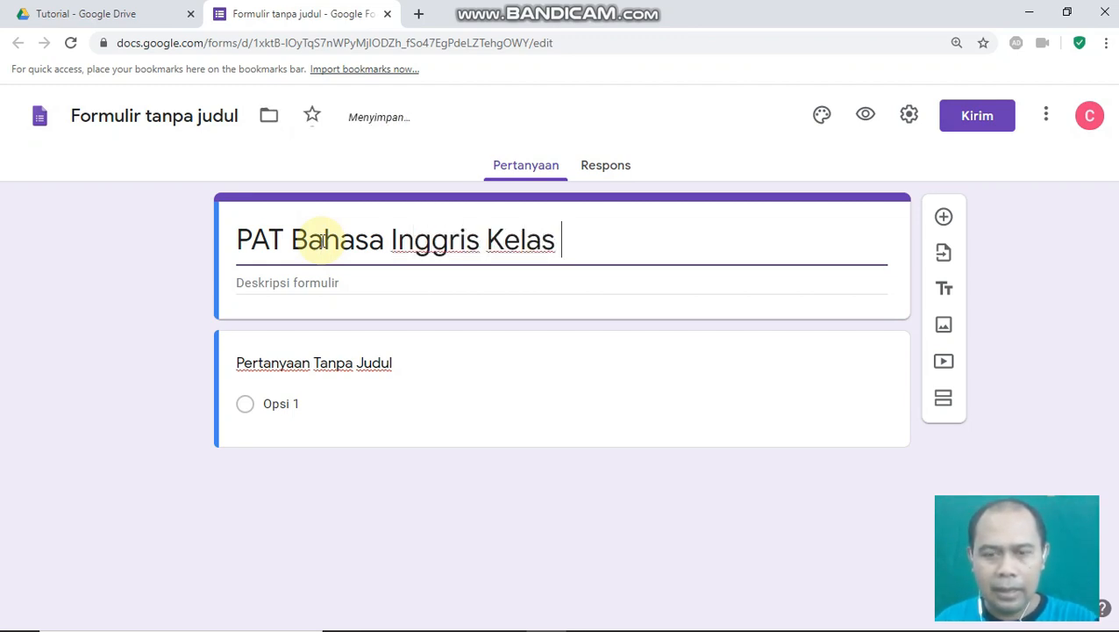
{"action": "type", "text": "7"}
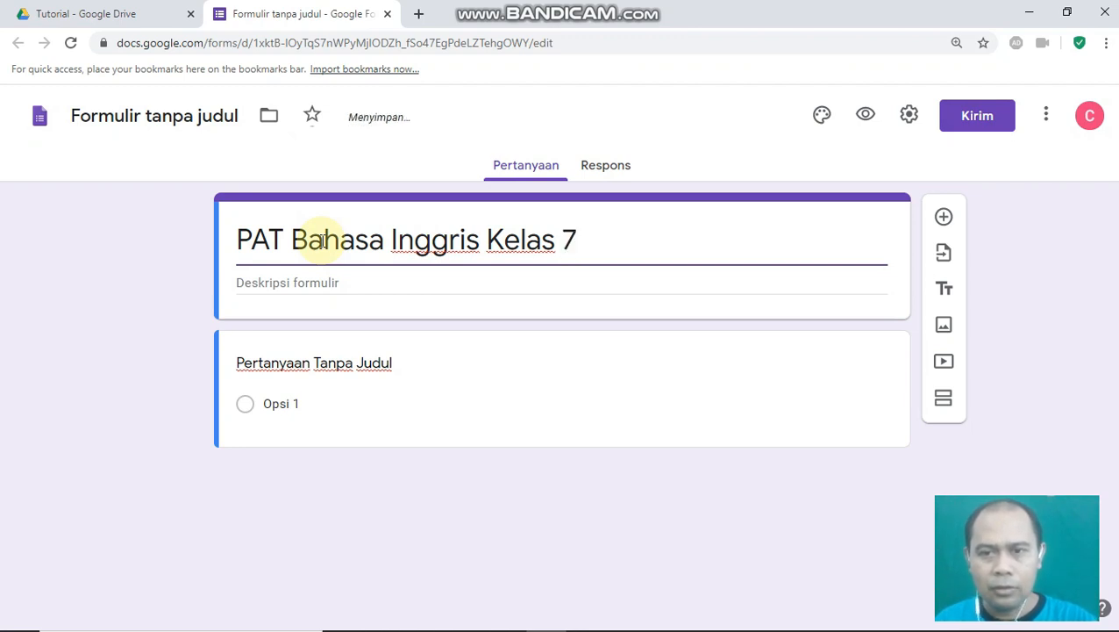
{"action": "left_click", "coordinate": [291, 285]}
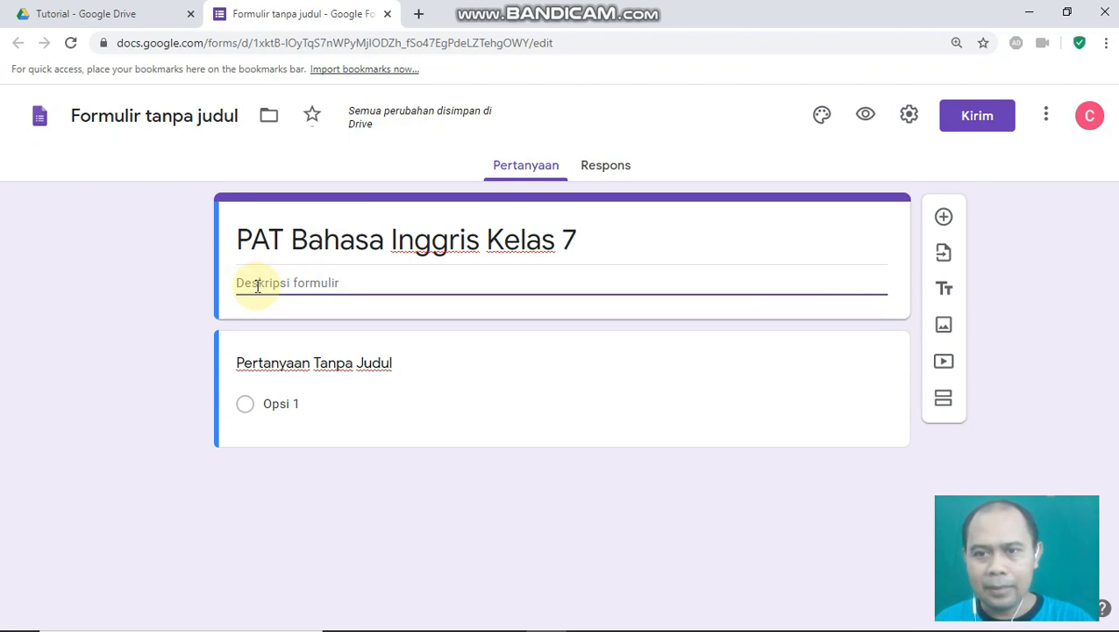
{"action": "type", "text": "Tahun"}
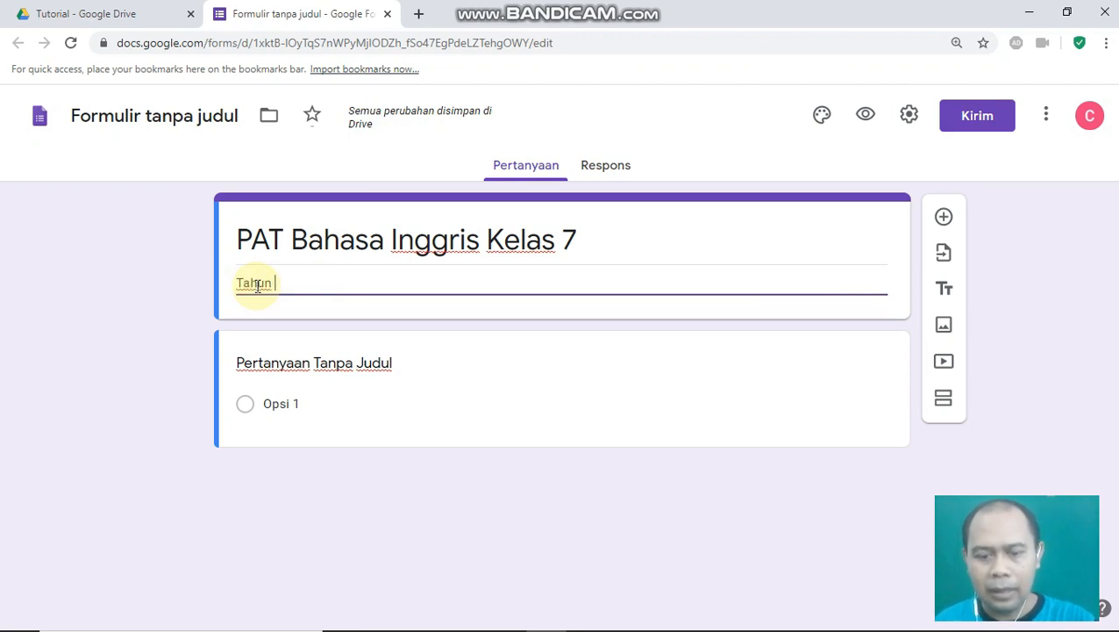
{"action": "type", "text": " Ajaj"}
{"action": "key", "text": "BackSpace"}
{"action": "key", "text": "BackSpace"}
{"action": "key", "text": "BackSpace"}
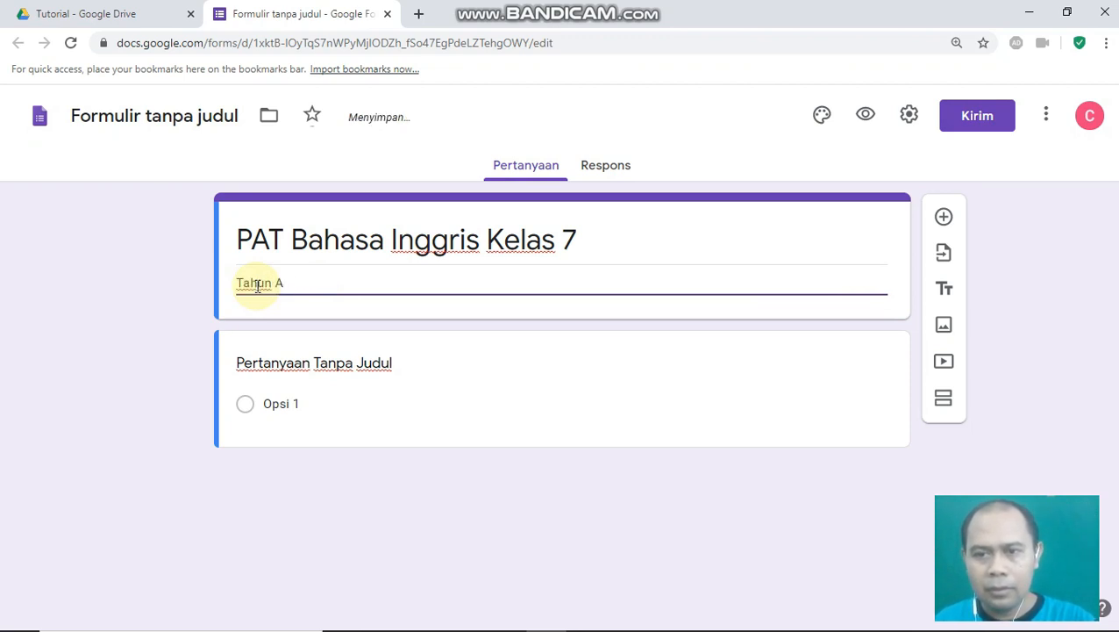
{"action": "type", "text": "jaran 2019/2020"}
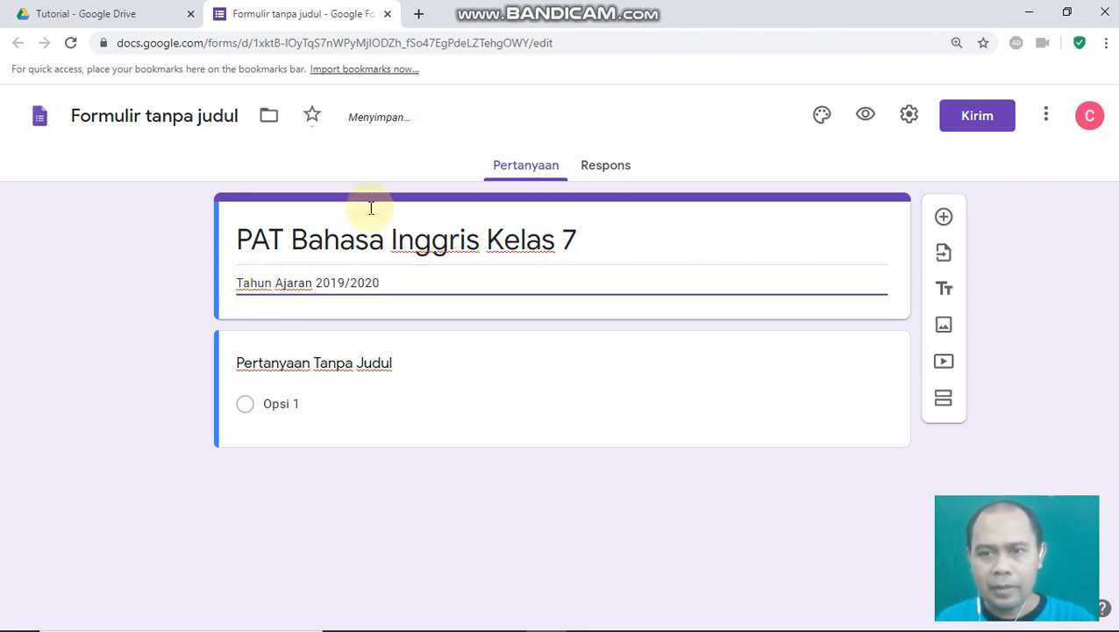
{"action": "left_click", "coordinate": [120, 117]}
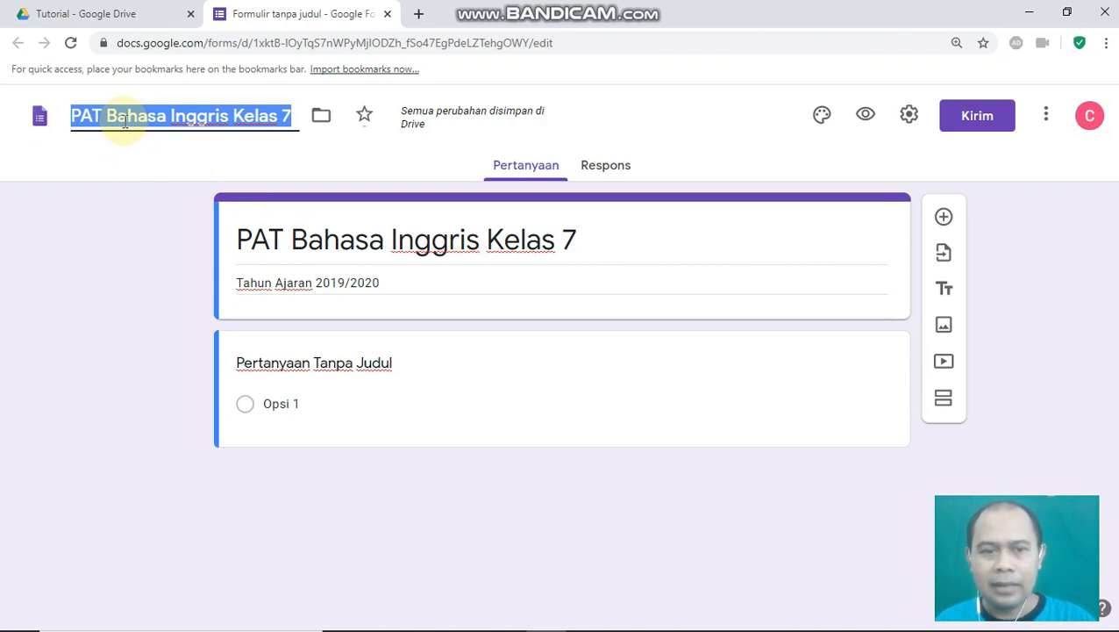
{"action": "left_click", "coordinate": [247, 362]}
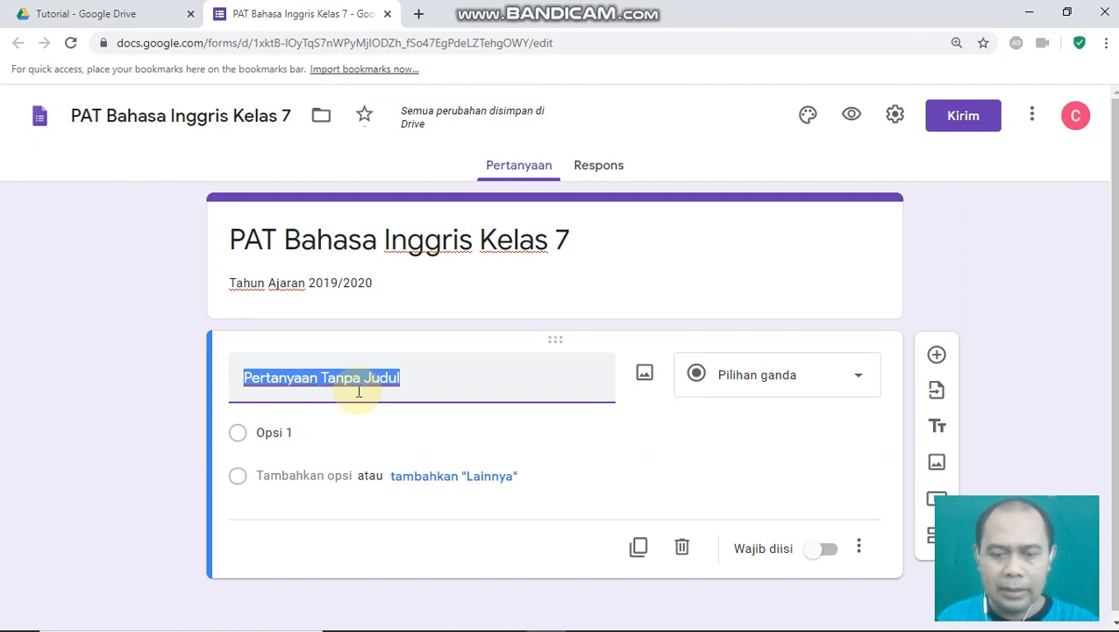
- Rename the first question 'Nama Siswa' and make it required
{"action": "type", "text": "Nama Ss"}
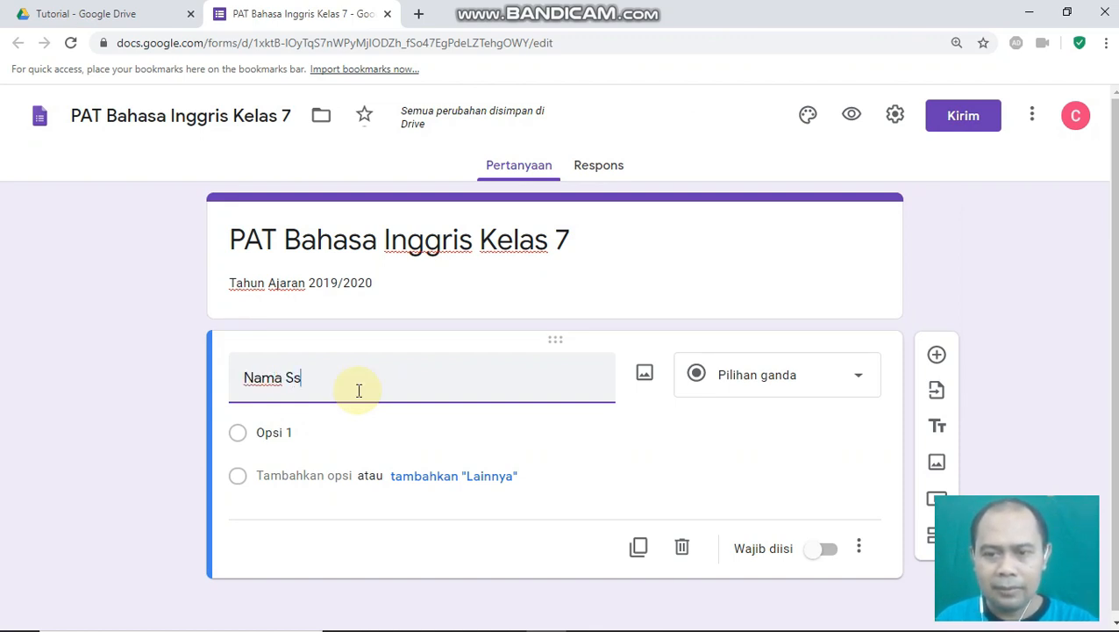
{"action": "key", "text": "BackSpace"}
{"action": "type", "text": "iswa"}
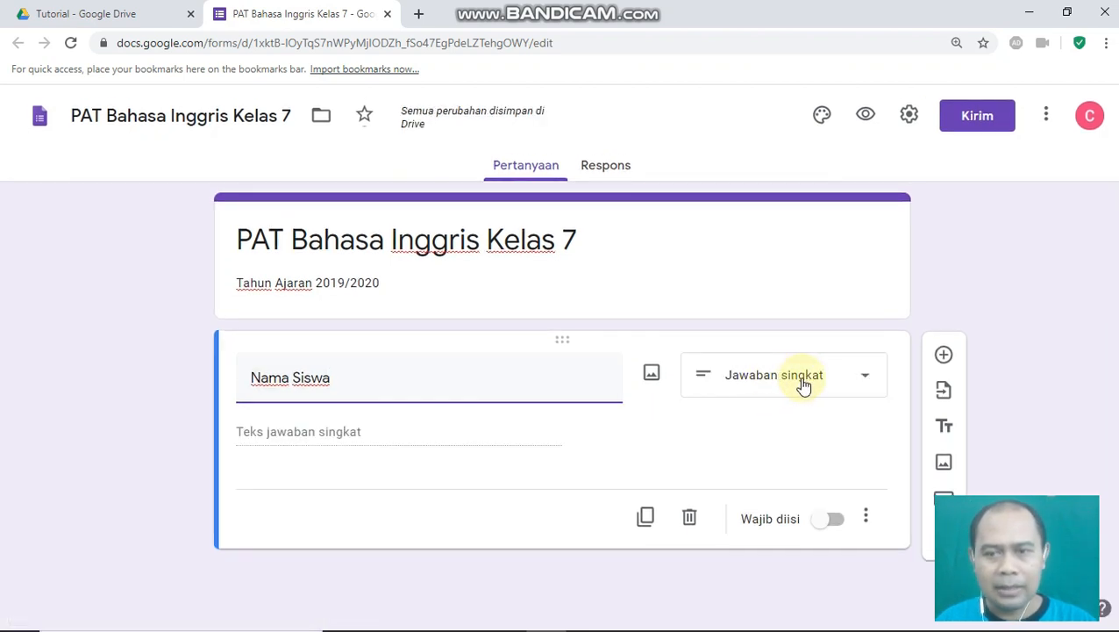
{"action": "left_click", "coordinate": [832, 522]}
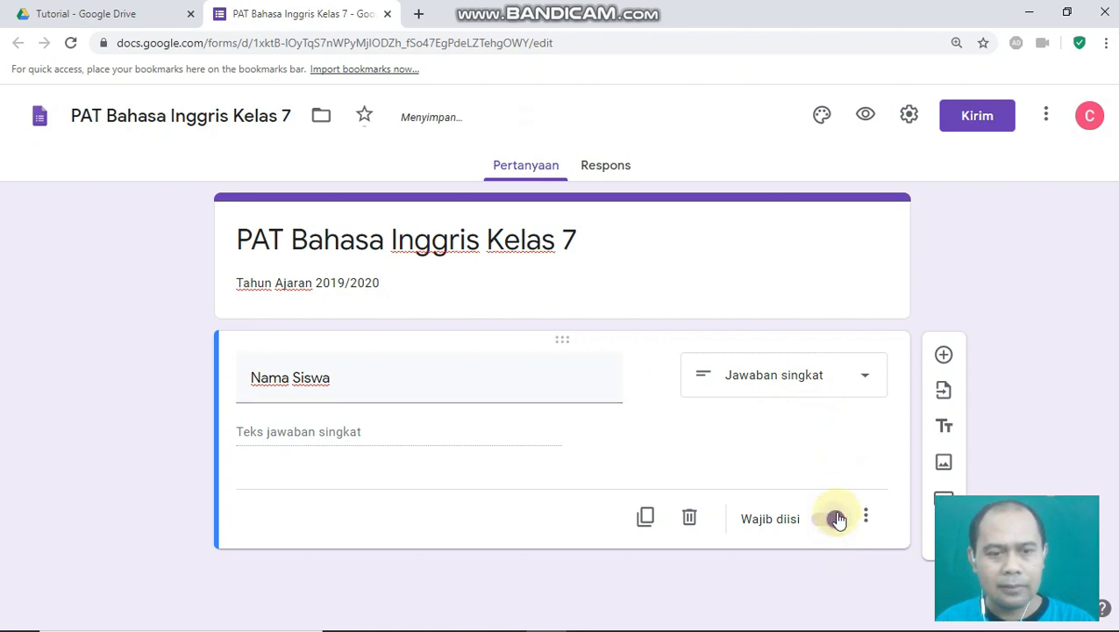
- Add a required short-answer question 'Kelas'
{"action": "left_click", "coordinate": [943, 357]}
{"action": "left_click", "coordinate": [267, 362]}
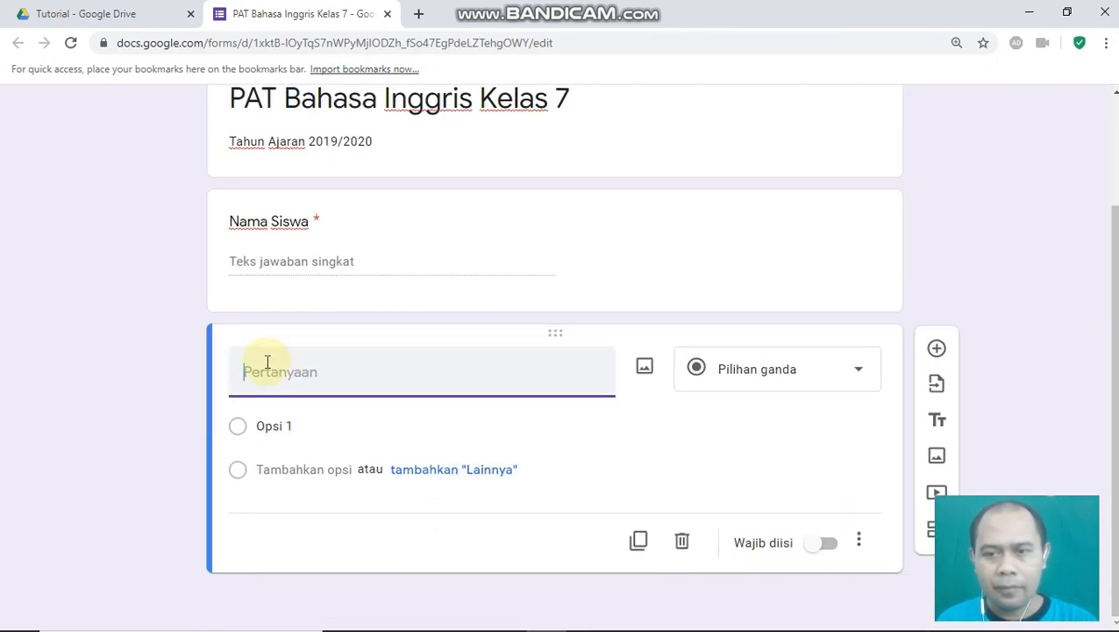
{"action": "type", "text": "Kelas"}
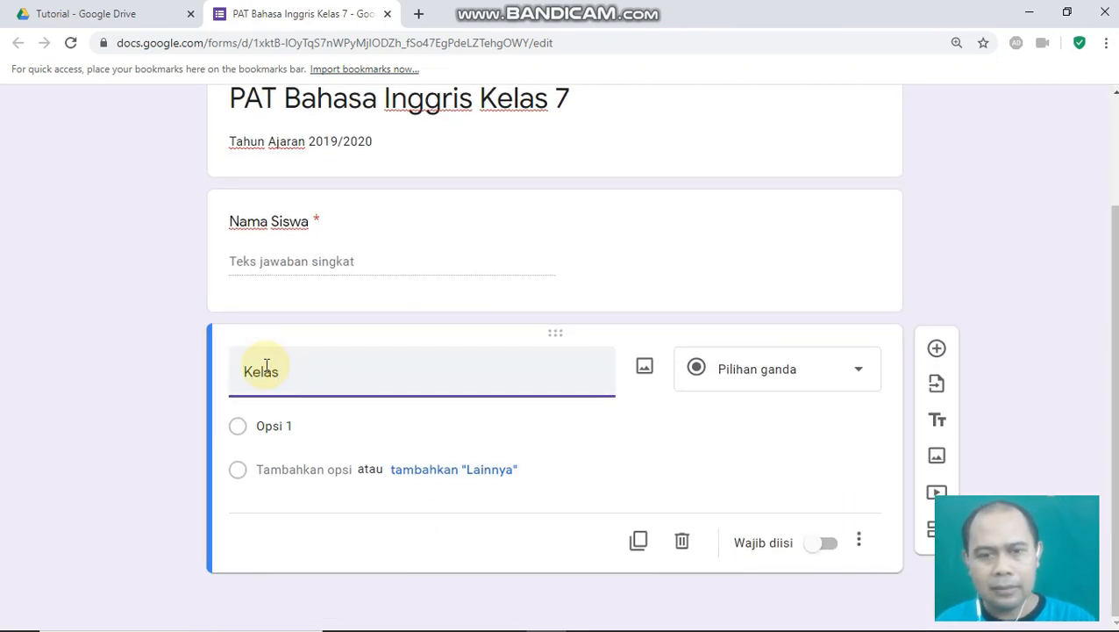
{"action": "left_click", "coordinate": [754, 369]}
{"action": "left_click", "coordinate": [761, 156]}
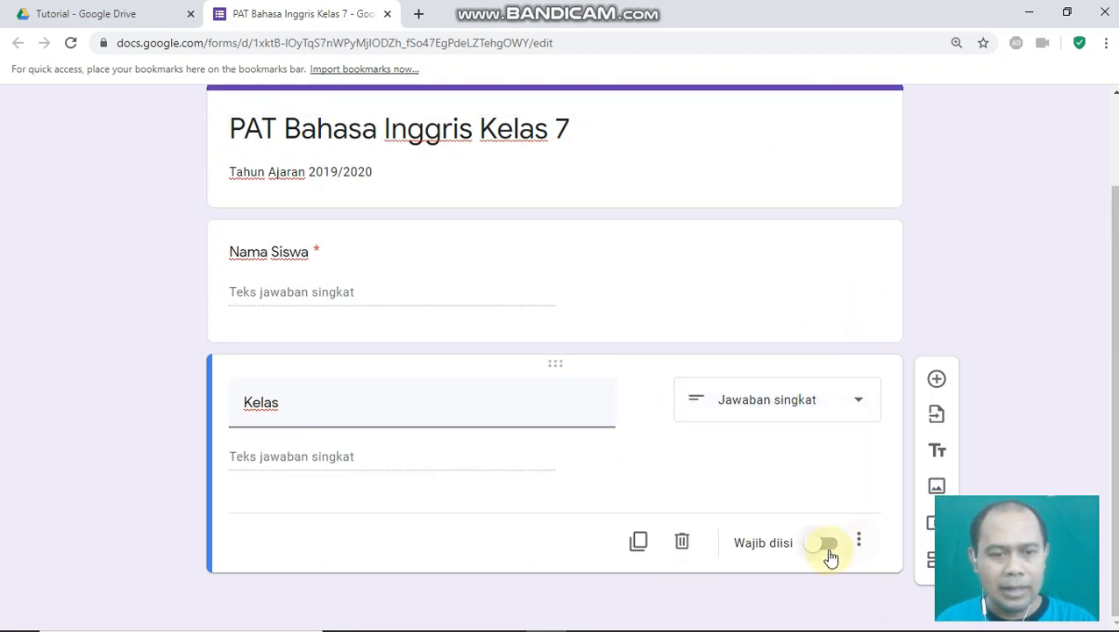
{"action": "left_click", "coordinate": [829, 546]}
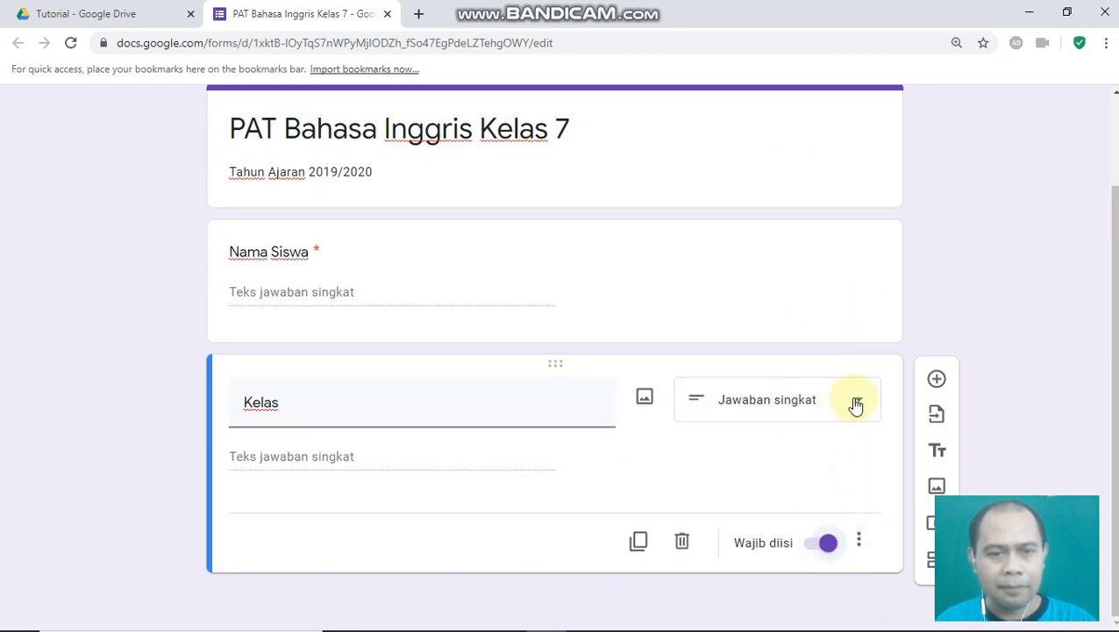
- Add another new blank question below Kelas
{"action": "left_click", "coordinate": [936, 386]}
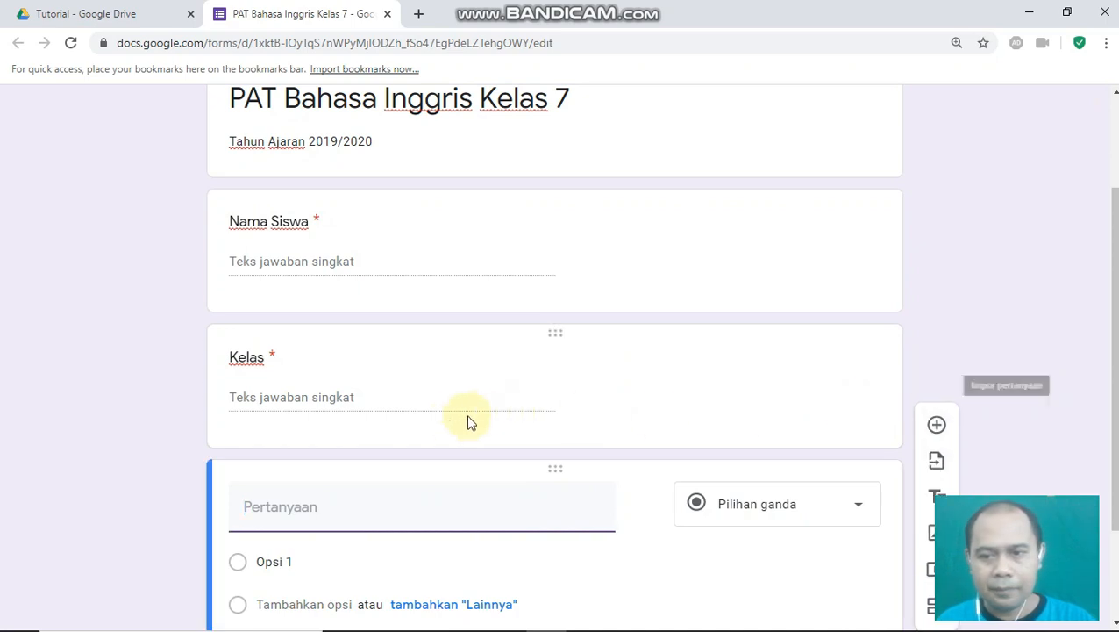
{"action": "left_click", "coordinate": [252, 374]}
{"action": "left_click", "coordinate": [252, 374]}
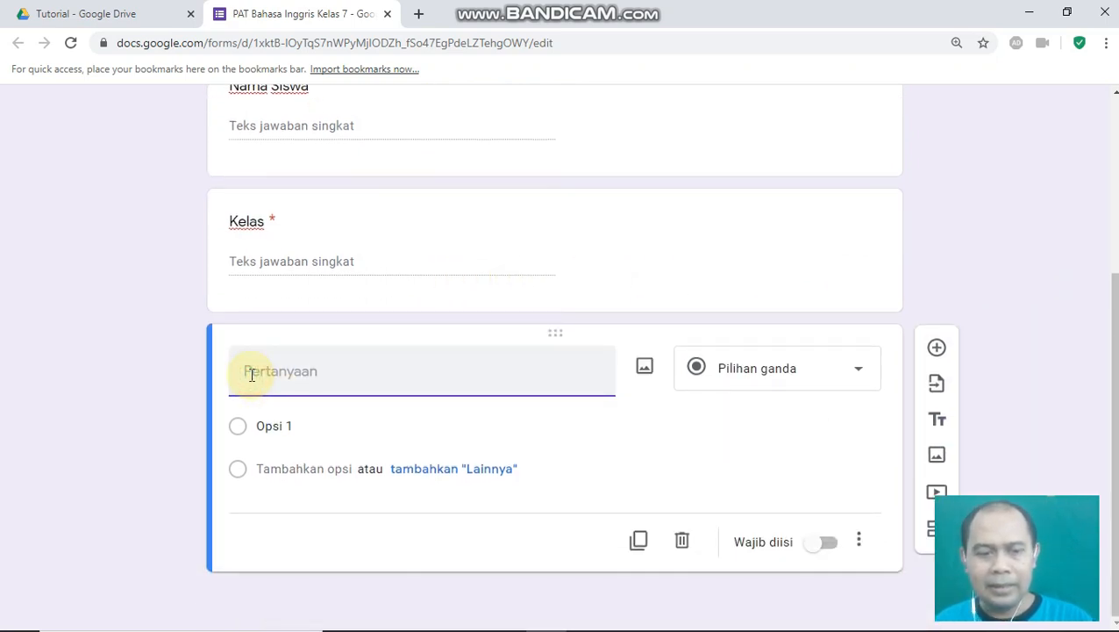
- Title the third question 'Password/Token' and validate its answer as a number between two values
{"action": "type", "text": "Password/Tpken"}
{"action": "key", "text": "BackSpace"}
{"action": "key", "text": "BackSpace"}
{"action": "key", "text": "BackSpace"}
{"action": "key", "text": "BackSpace"}
{"action": "type", "text": "oken"}
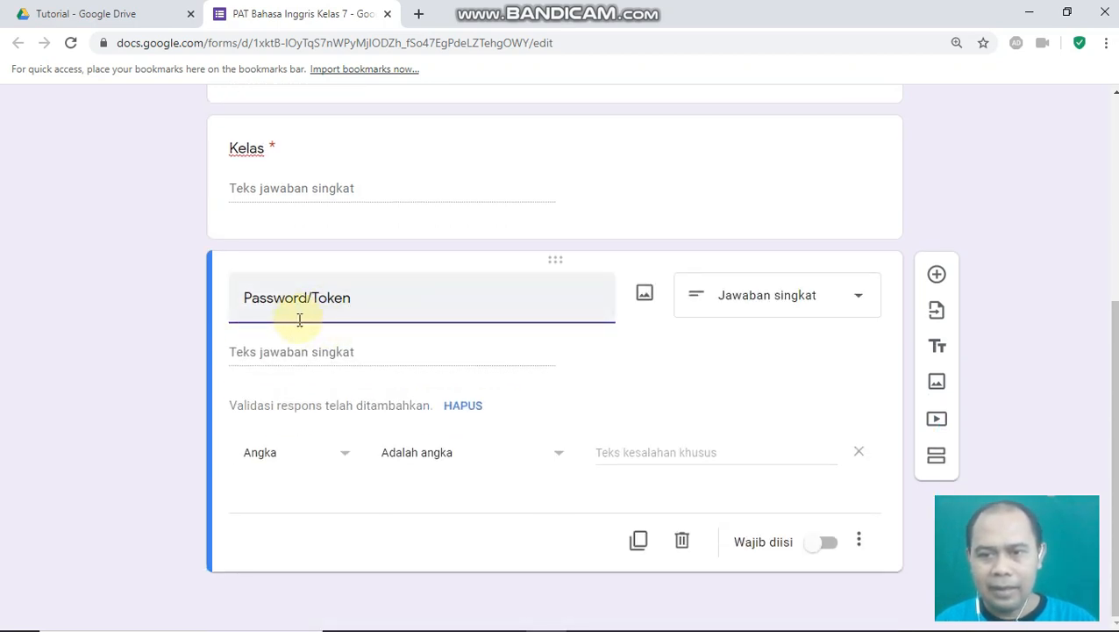
{"action": "left_click", "coordinate": [299, 463]}
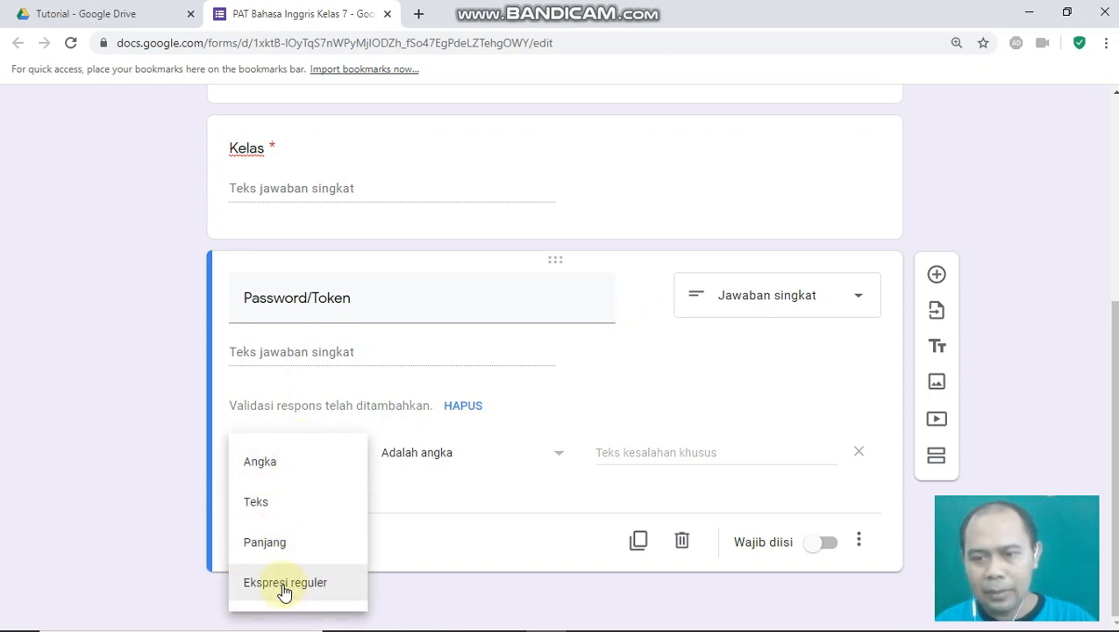
{"action": "left_click", "coordinate": [260, 469]}
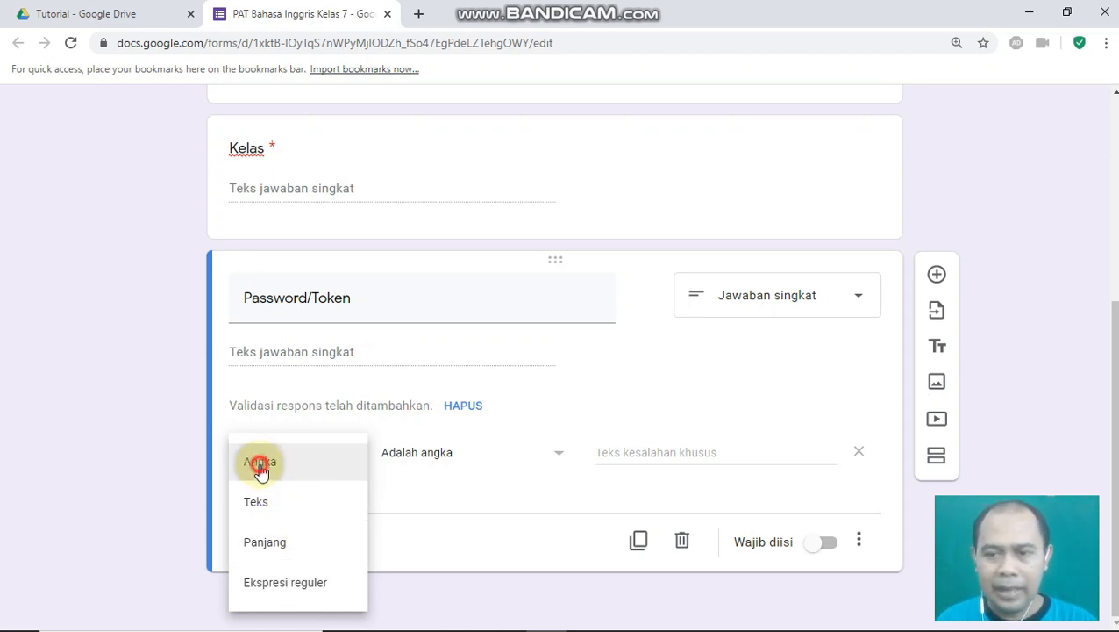
{"action": "left_click", "coordinate": [417, 462]}
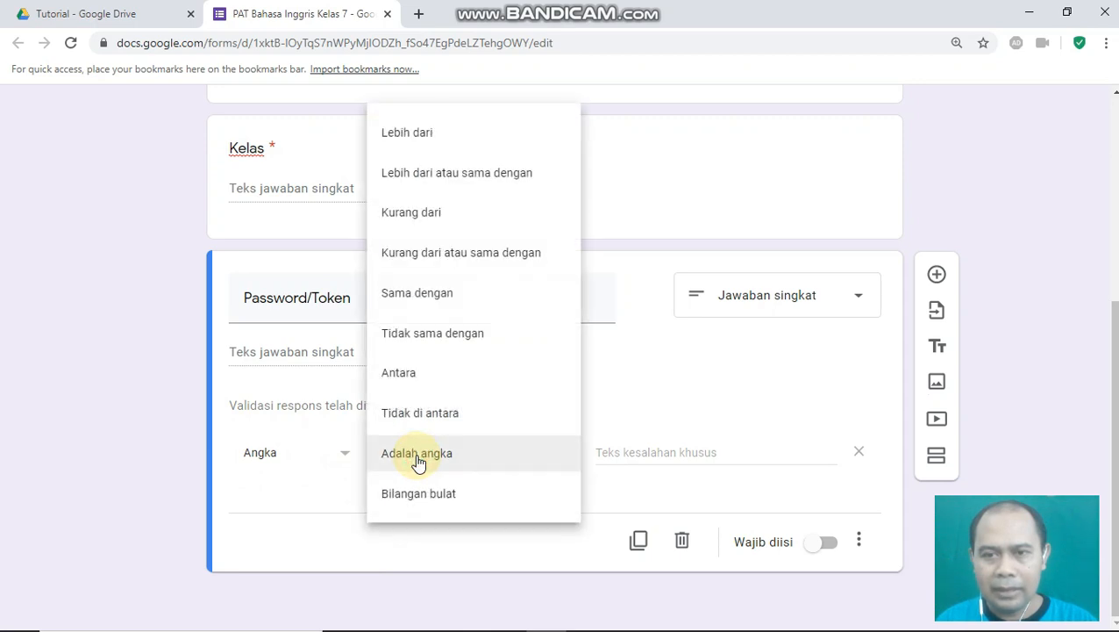
{"action": "left_click", "coordinate": [413, 376]}
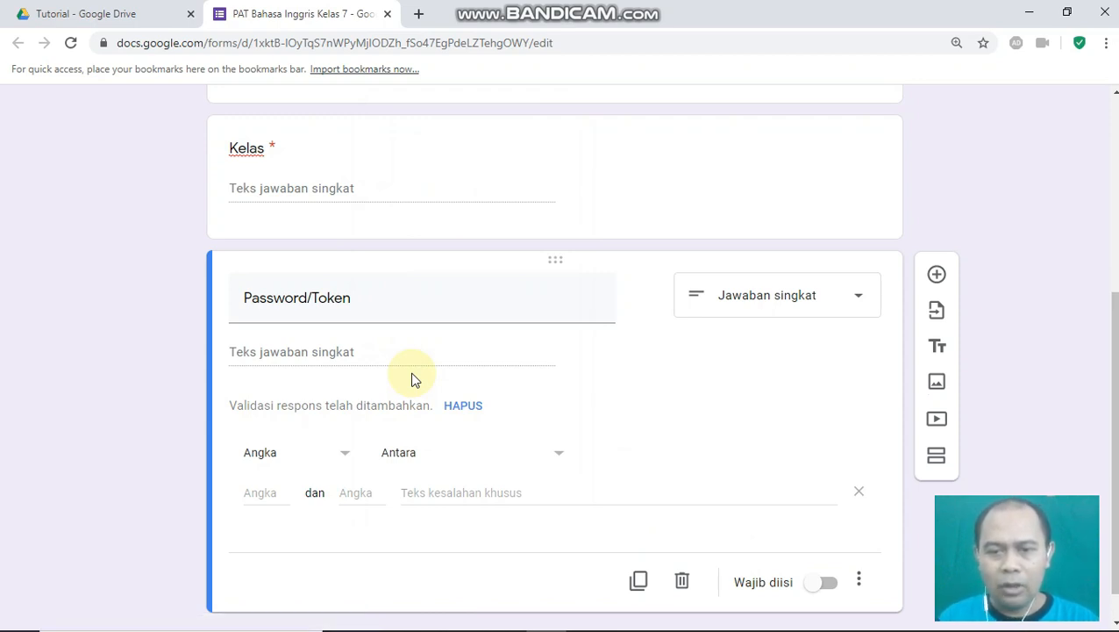
- Limit Password/Token answers to numbers between 1920001 and 1920030
{"action": "left_click", "coordinate": [261, 494]}
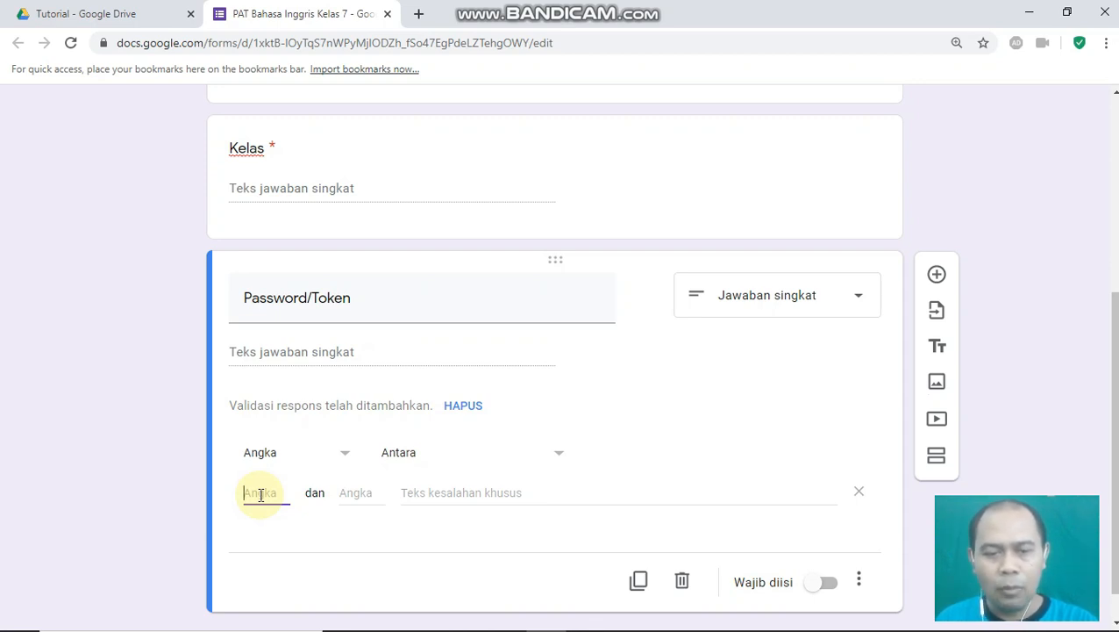
{"action": "type", "text": "1920"}
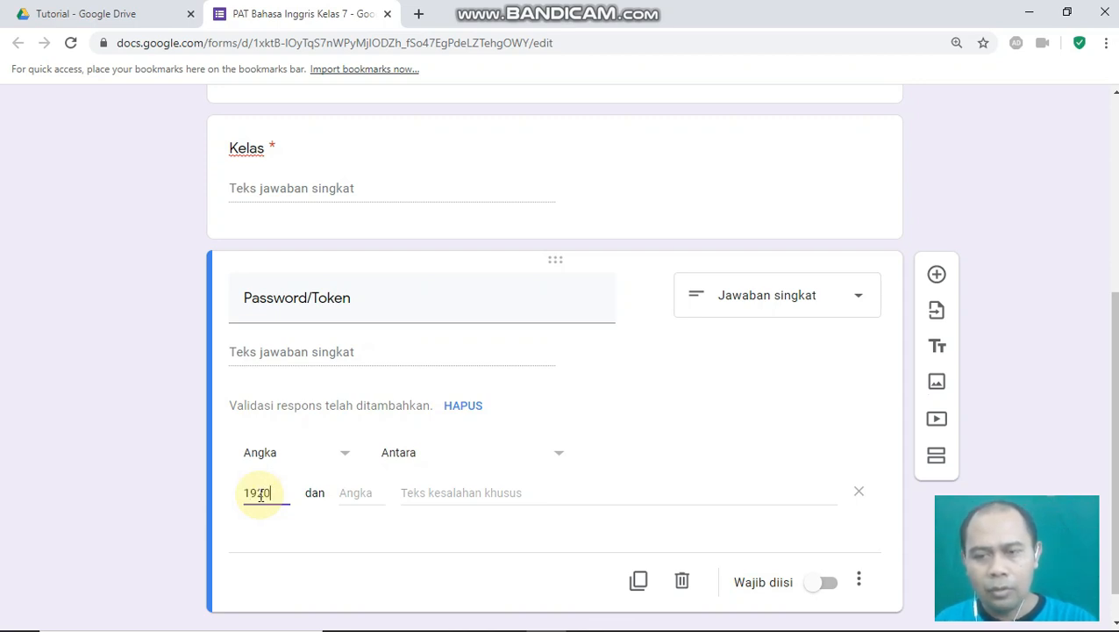
{"action": "type", "text": "01"}
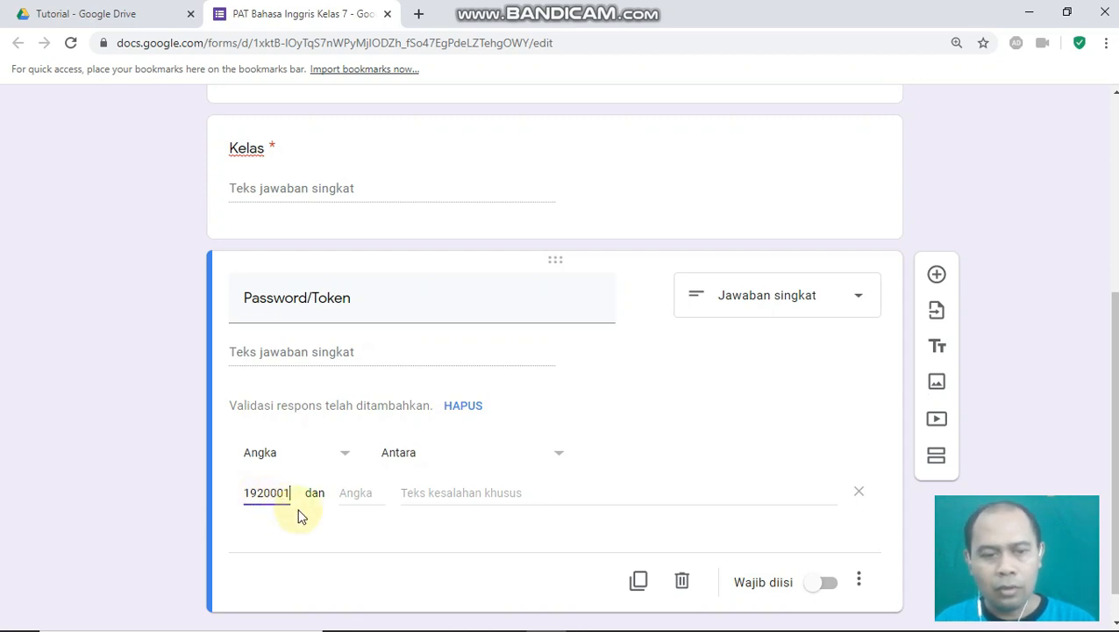
{"action": "left_click", "coordinate": [355, 492]}
{"action": "type", "text": "1920"}
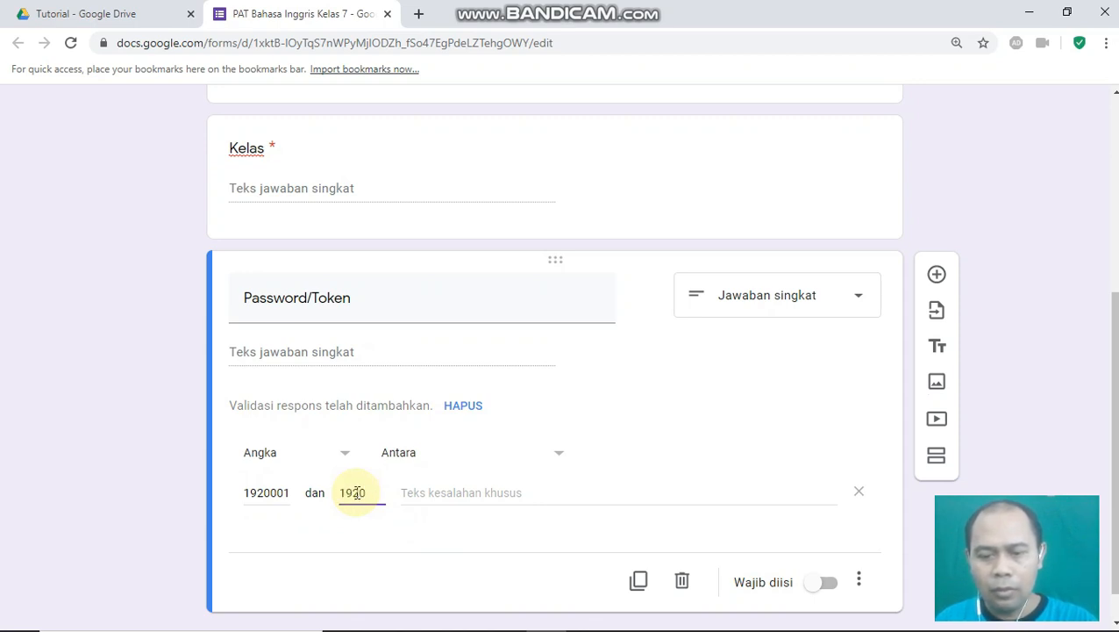
{"action": "type", "text": "030"}
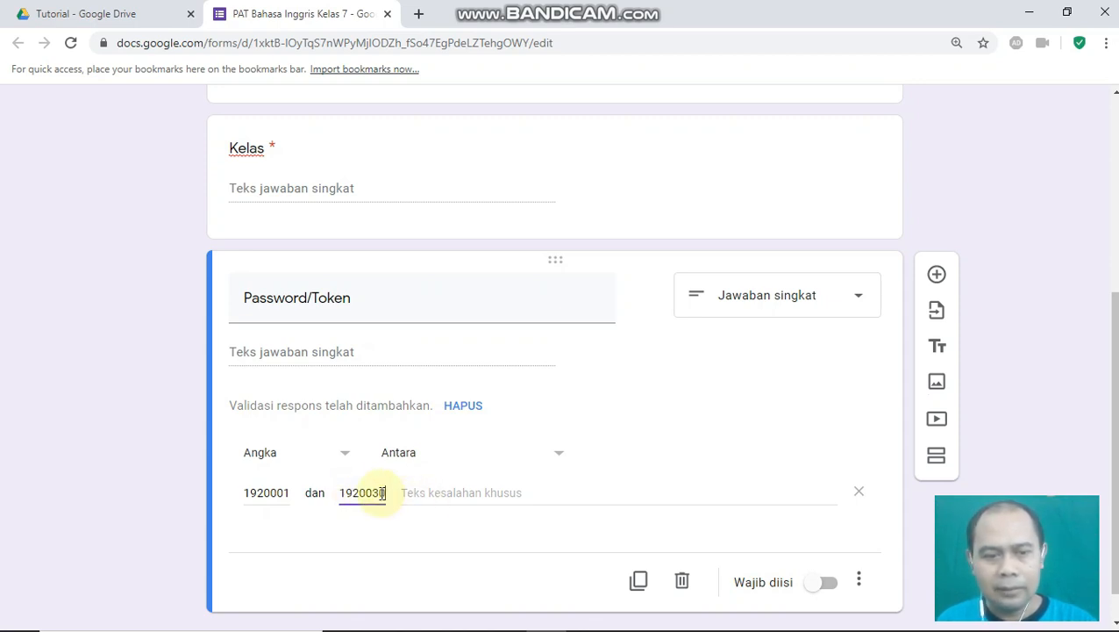
- Add the error text 'Maaf password salah. Silakan hubungi wali kelas/panitia ujian.'
{"action": "scroll", "coordinate": [373, 501], "scroll_direction": "down", "scroll_amount": 1}
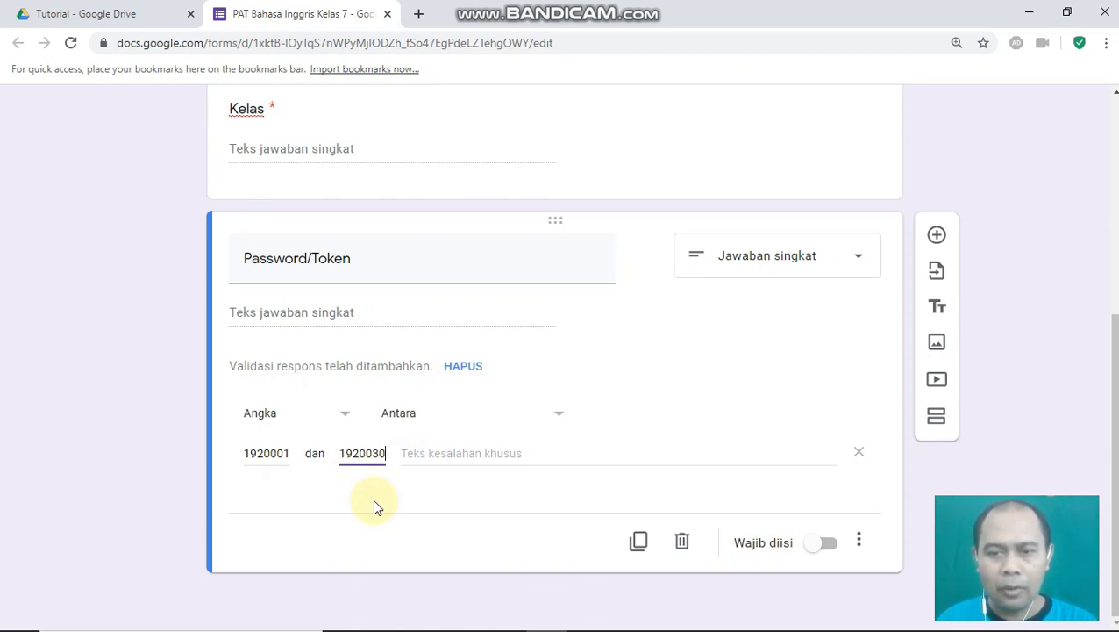
{"action": "left_click", "coordinate": [421, 456]}
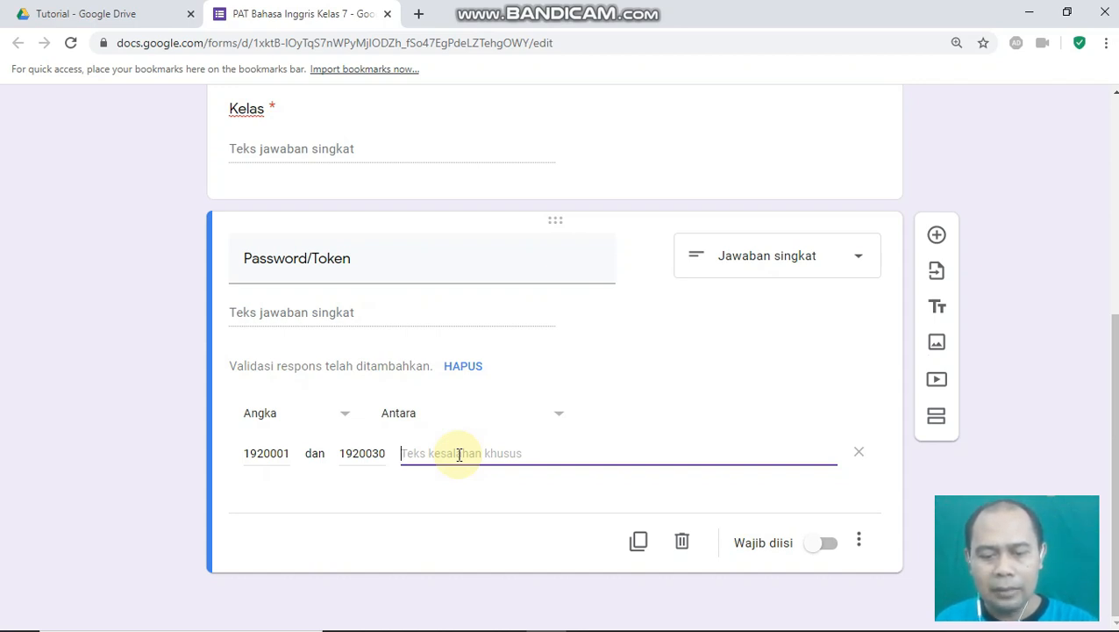
{"action": "type", "text": "Maaf password salah. Silakan hubungi wali kelas/panitia ujian."}
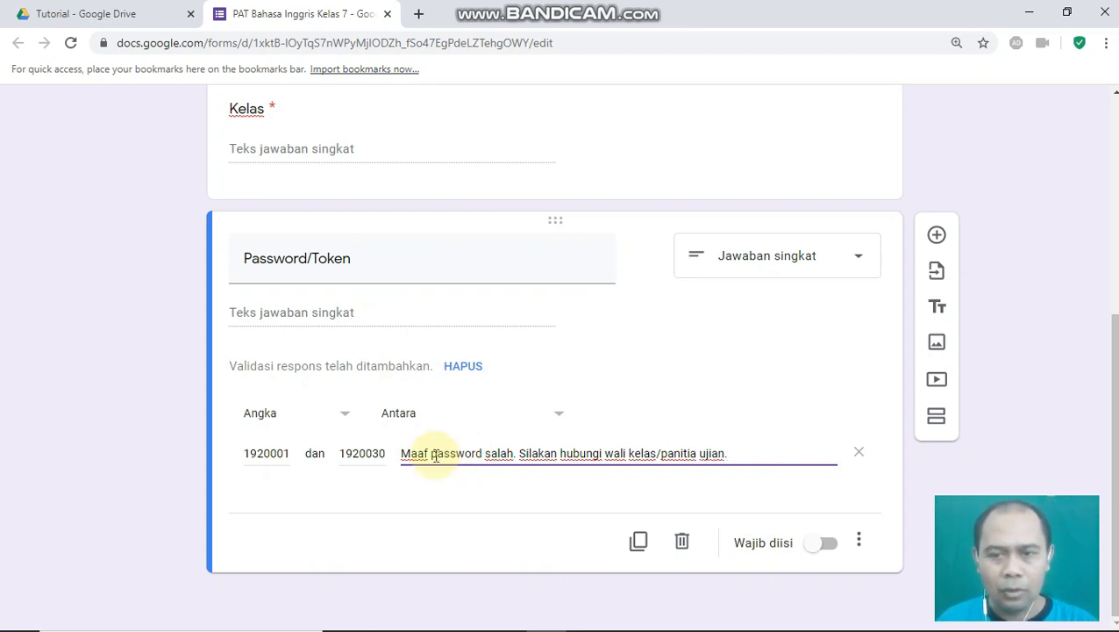
- Make Password/Token required and give it the description 'Isilah password di bawah ini!'
{"action": "left_click", "coordinate": [828, 546]}
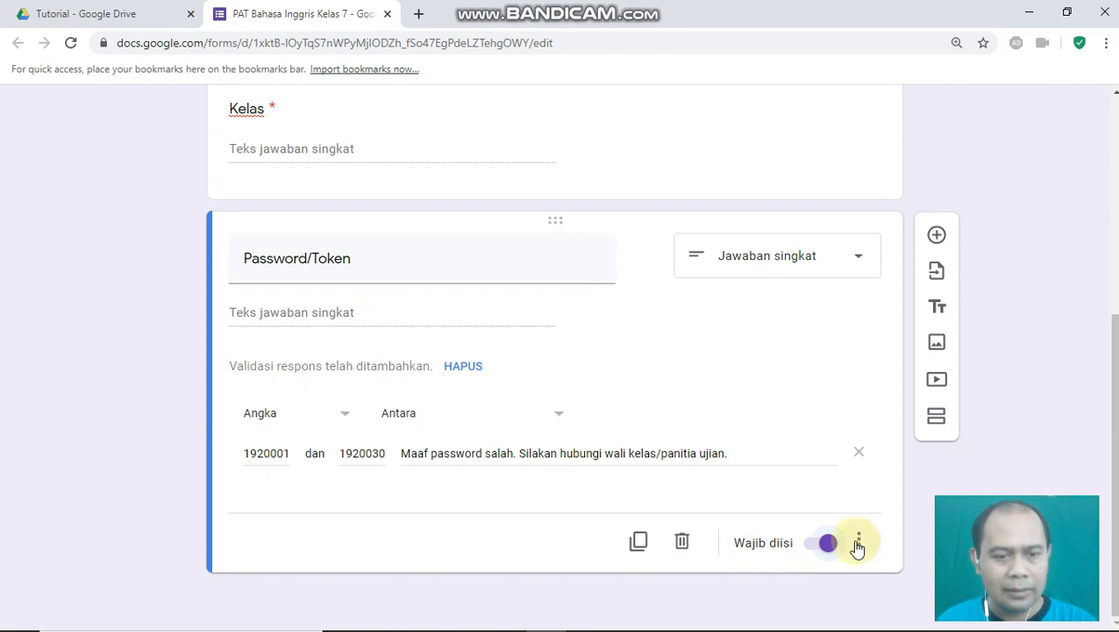
{"action": "left_click", "coordinate": [859, 543]}
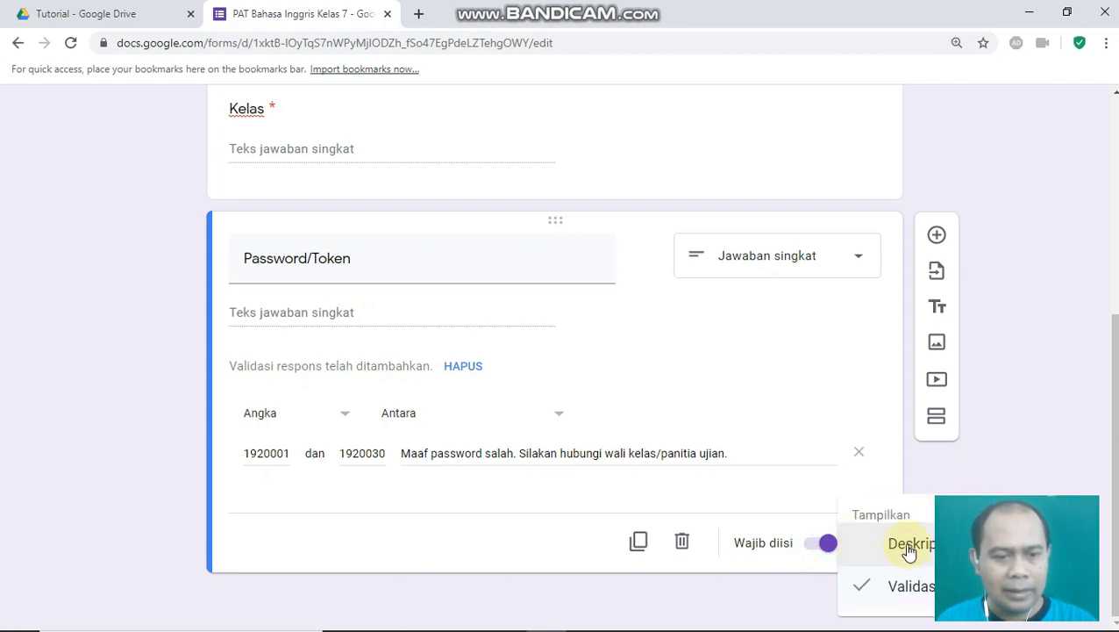
{"action": "left_click", "coordinate": [909, 545]}
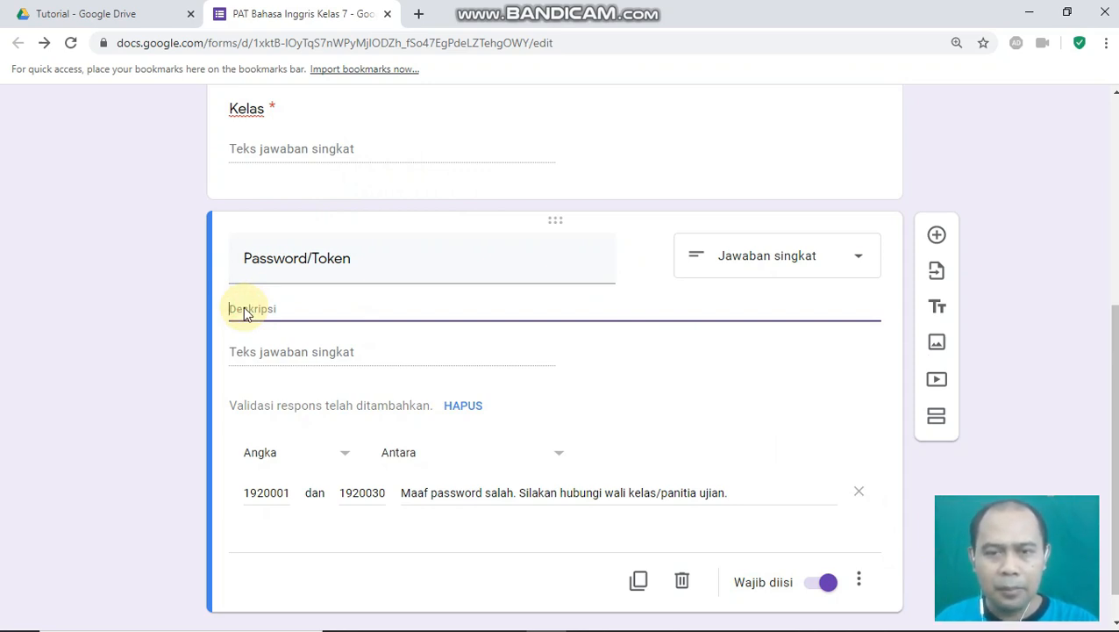
{"action": "type", "text": "I"}
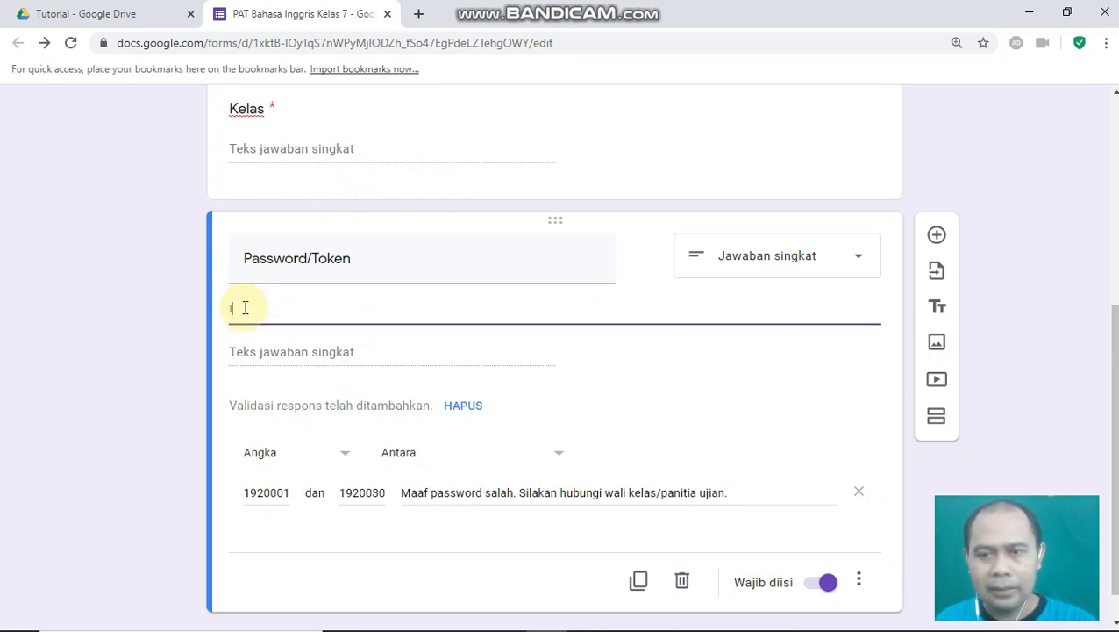
{"action": "type", "text": "silah pass"}
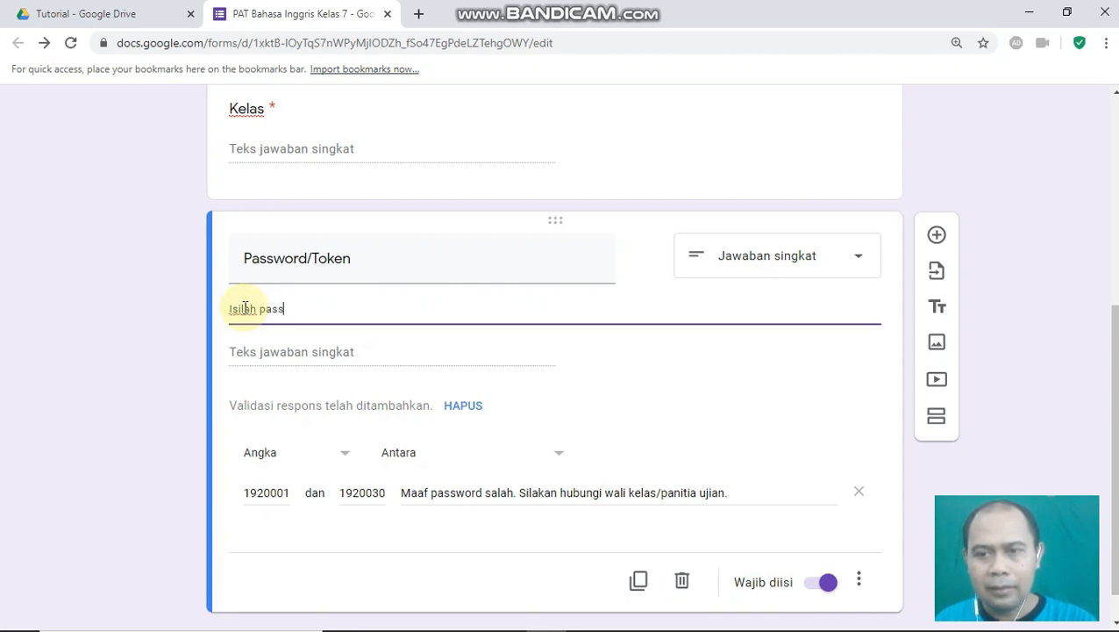
{"action": "type", "text": "word"}
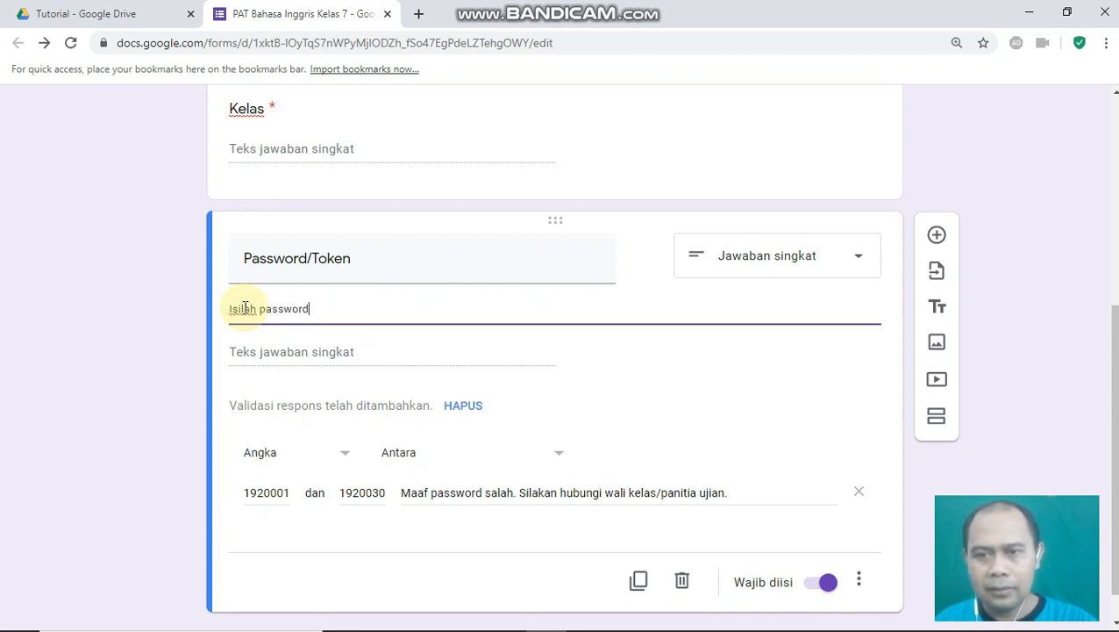
{"action": "type", "text": " di bawah ini"}
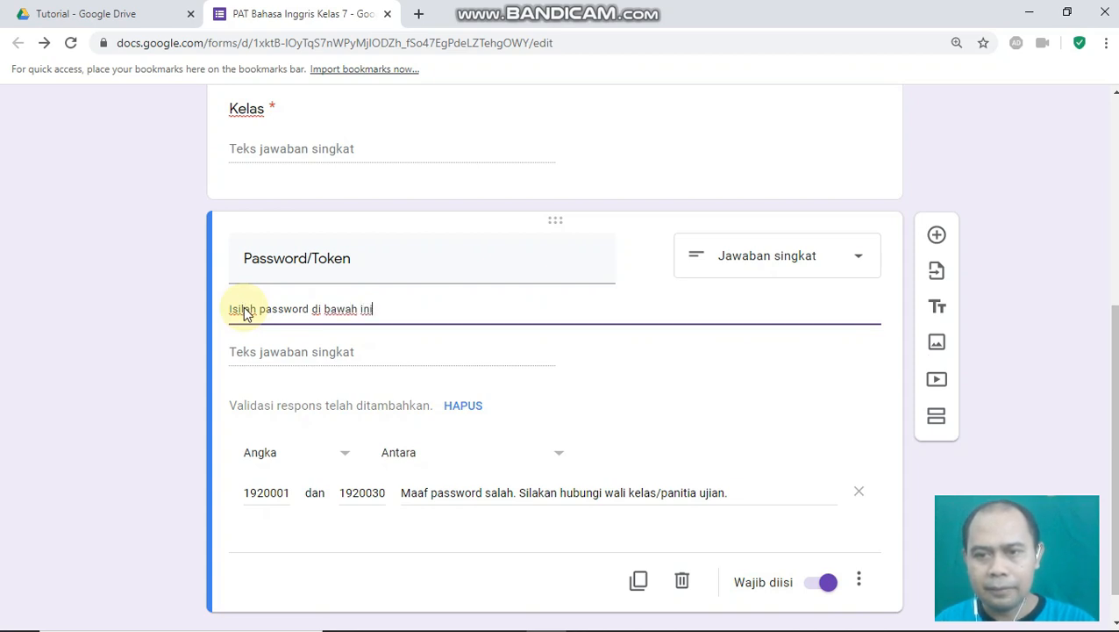
{"action": "type", "text": "!"}
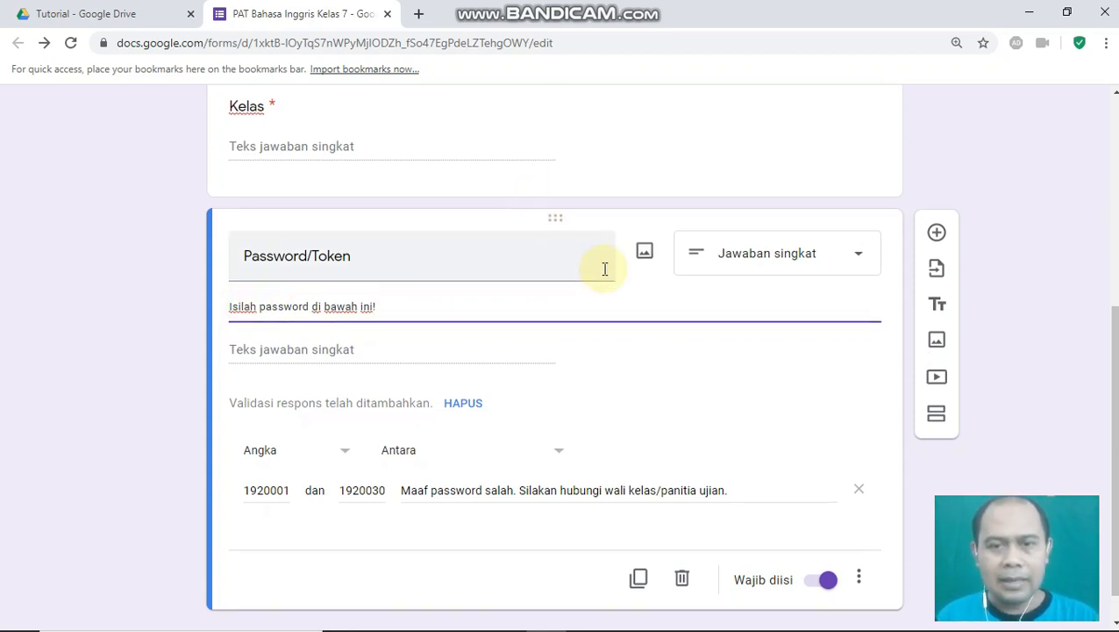
{"action": "scroll", "coordinate": [570, 350], "scroll_direction": "down", "scroll_amount": 1}
- Insert a new section after Password/Token titled 'Pilihlah jawaban yang benar!'
{"action": "left_click", "coordinate": [441, 521]}
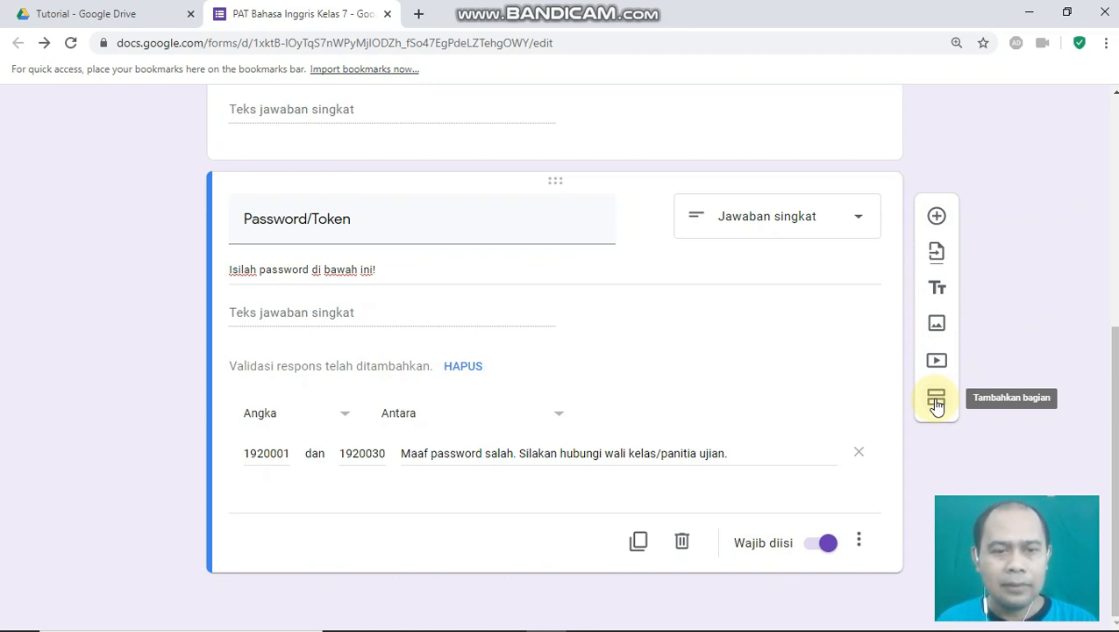
{"action": "left_click", "coordinate": [272, 226]}
{"action": "triple_click", "coordinate": [274, 226]}
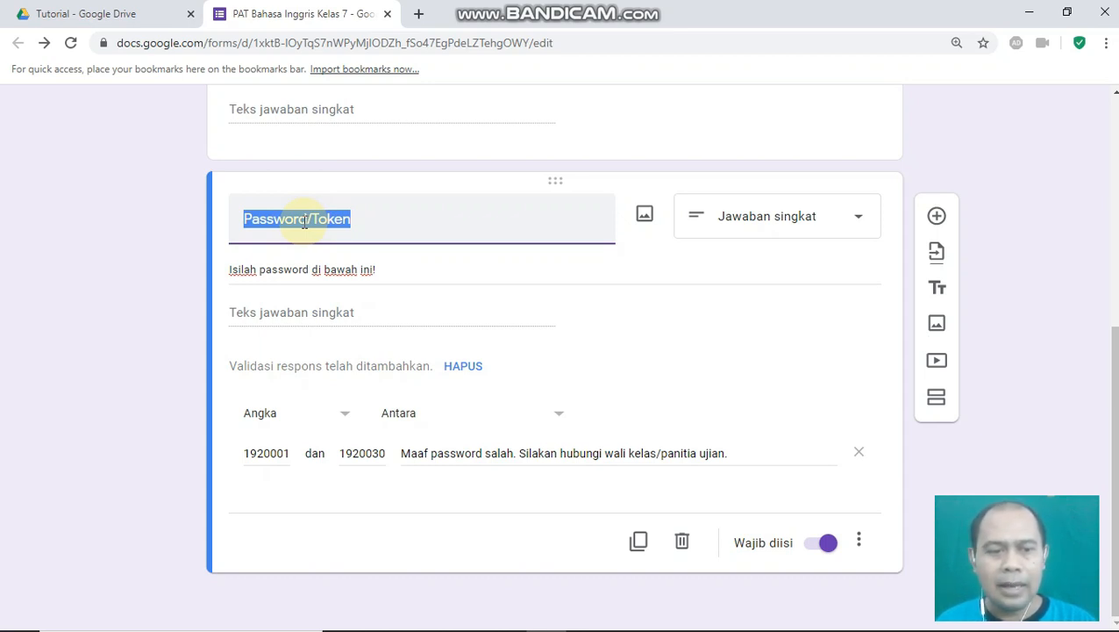
{"action": "left_click", "coordinate": [935, 401]}
{"action": "left_click", "coordinate": [268, 496]}
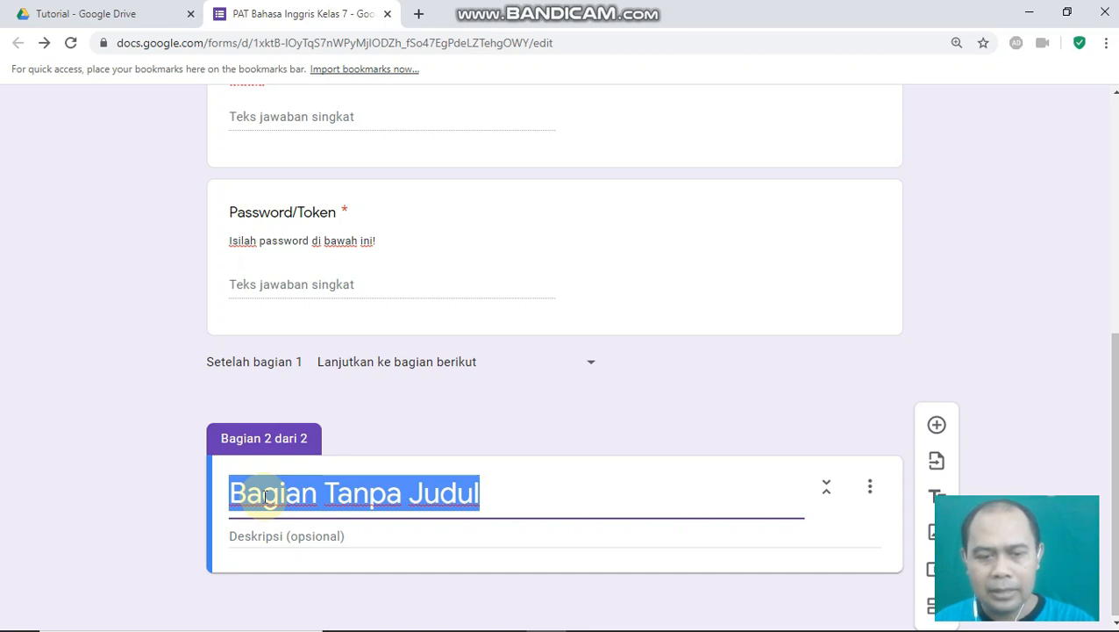
{"action": "type", "text": "Isilah"}
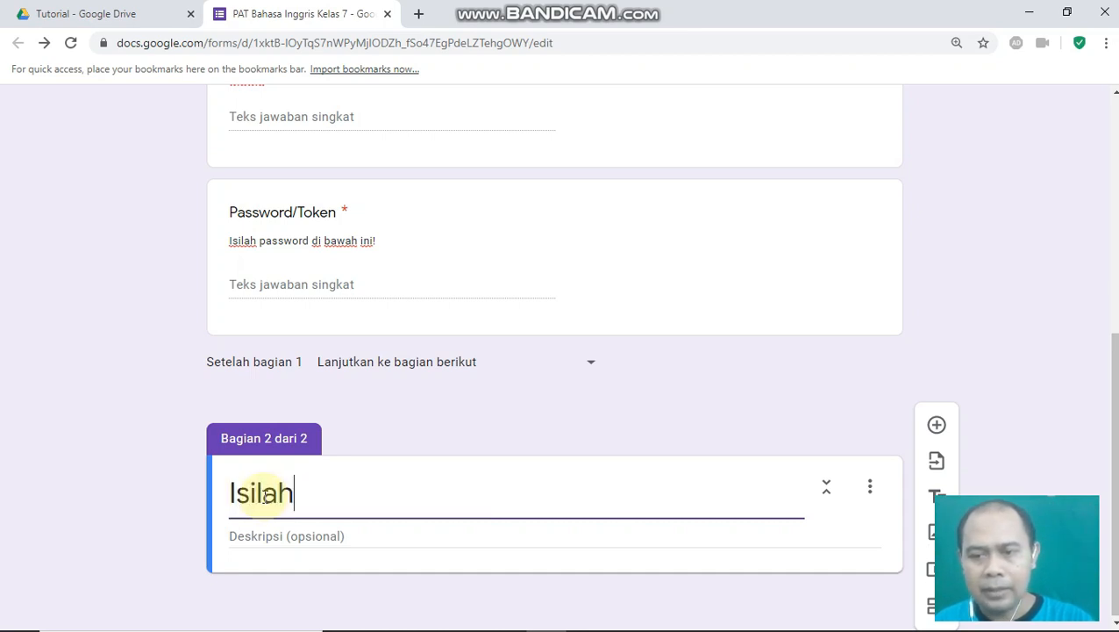
{"action": "key", "text": "BackSpace"}
{"action": "key", "text": "BackSpace"}
{"action": "key", "text": "BackSpace"}
{"action": "key", "text": "BackSpace"}
{"action": "key", "text": "BackSpace"}
{"action": "key", "text": "BackSpace"}
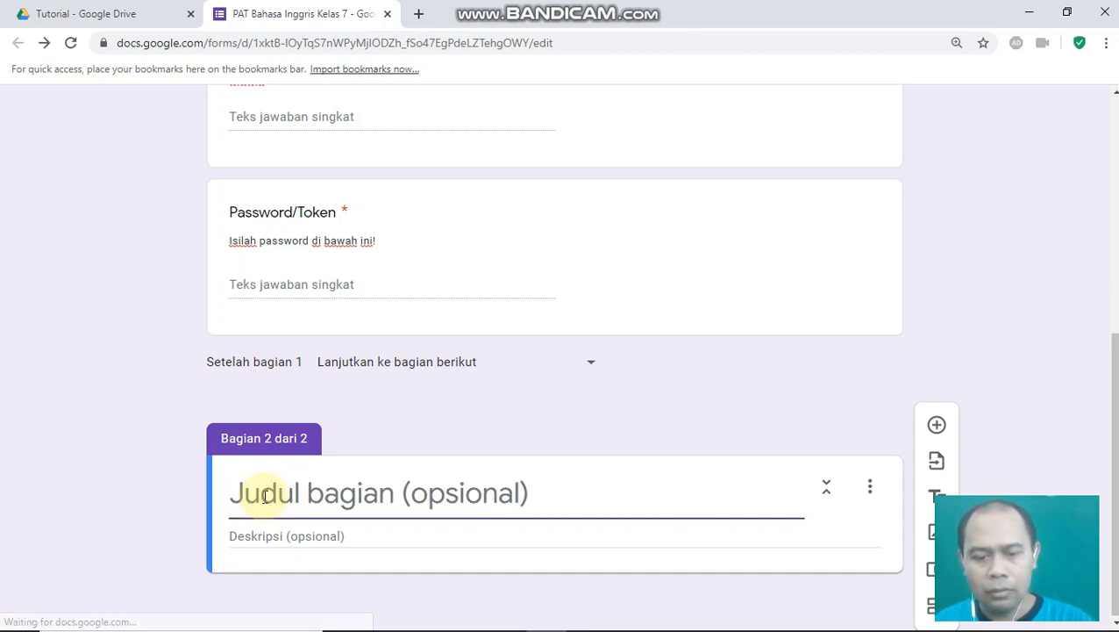
{"action": "type", "text": "Pilihlah jaw"}
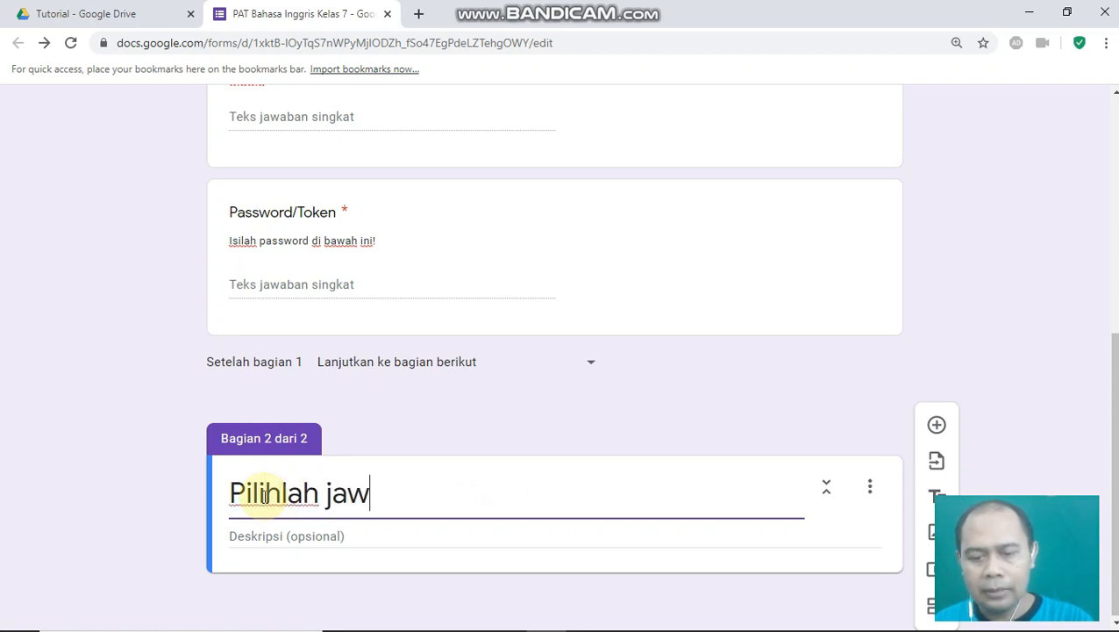
{"action": "type", "text": "aban yang benar!"}
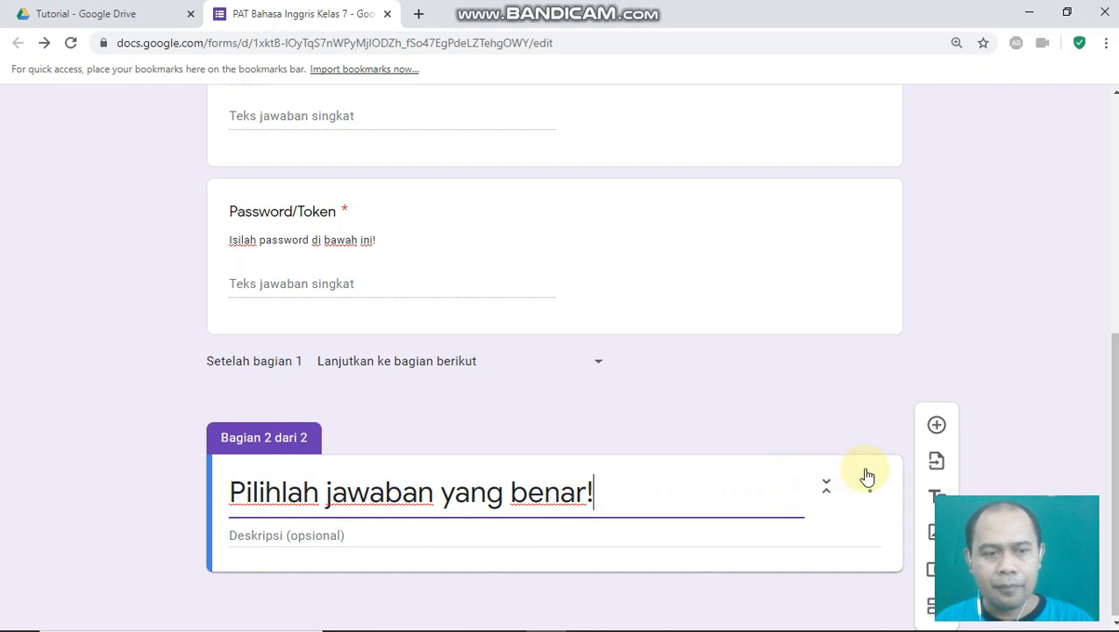
- Add question 1 'The ruler is long, but the pencil is....' to section 2
{"action": "left_click", "coordinate": [937, 426]}
{"action": "type", "text": "1"}
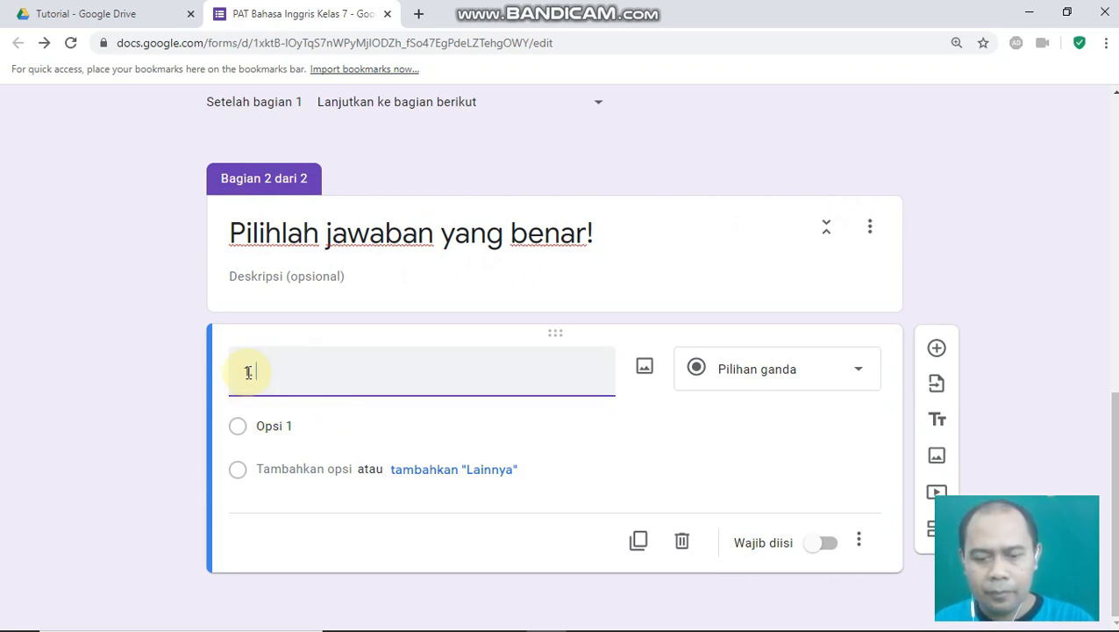
{"action": "type", "text": "The ruler is long, bu"}
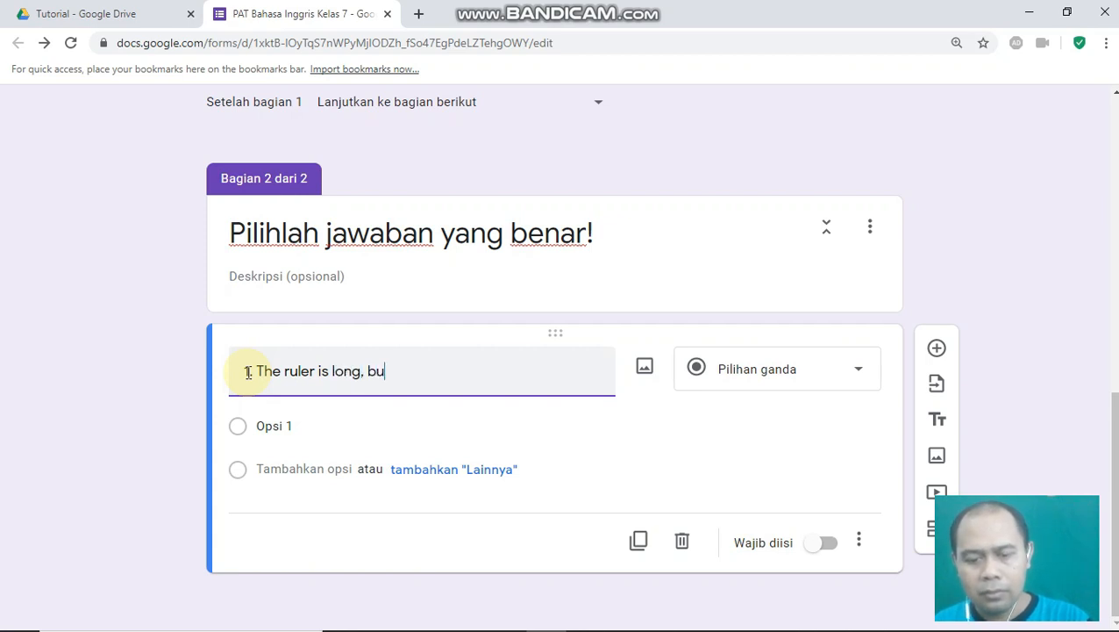
{"action": "type", "text": "t the penci"}
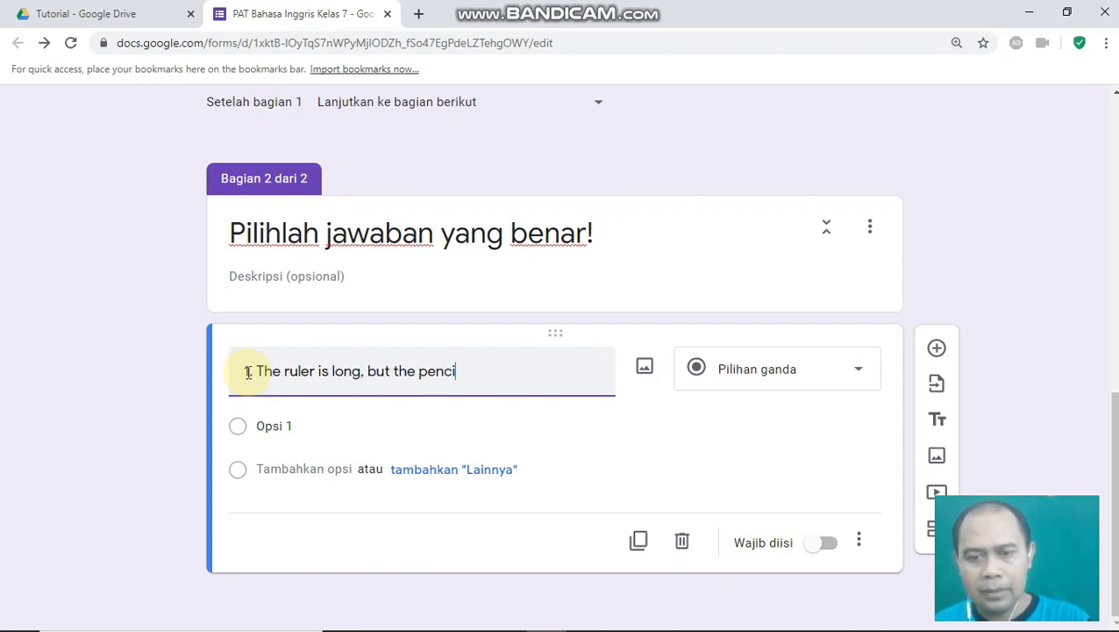
{"action": "type", "text": "l is...."}
- Give question 1 choices A. short, B. big, C. thin, D. fat and make it required
{"action": "left_click", "coordinate": [273, 428]}
{"action": "type", "text": "A. short"}
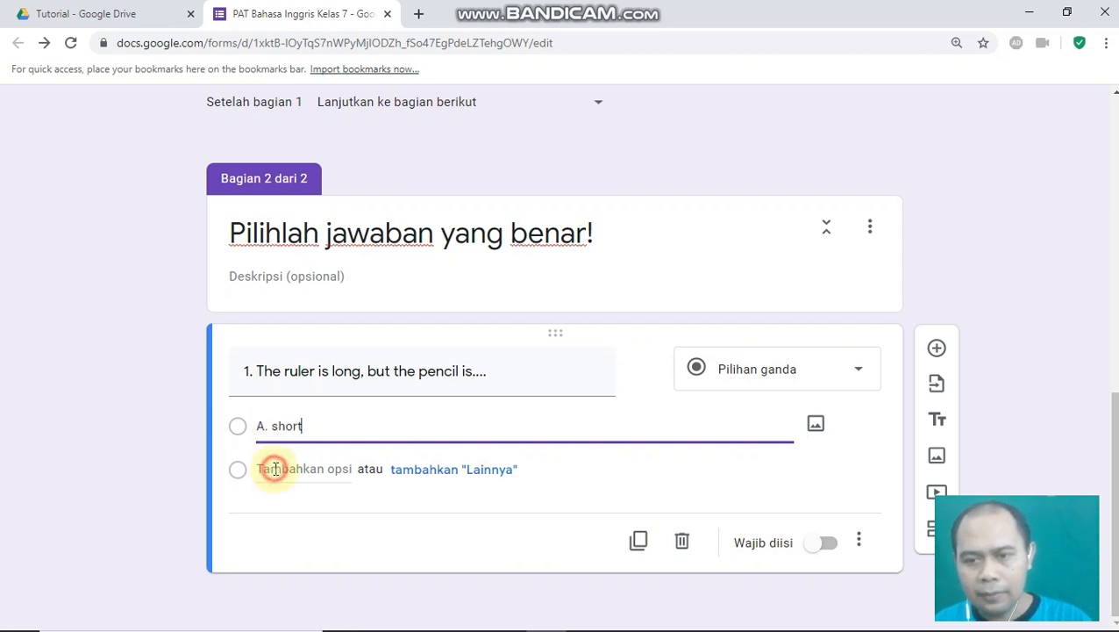
{"action": "left_click", "coordinate": [275, 468]}
{"action": "type", "text": "b"}
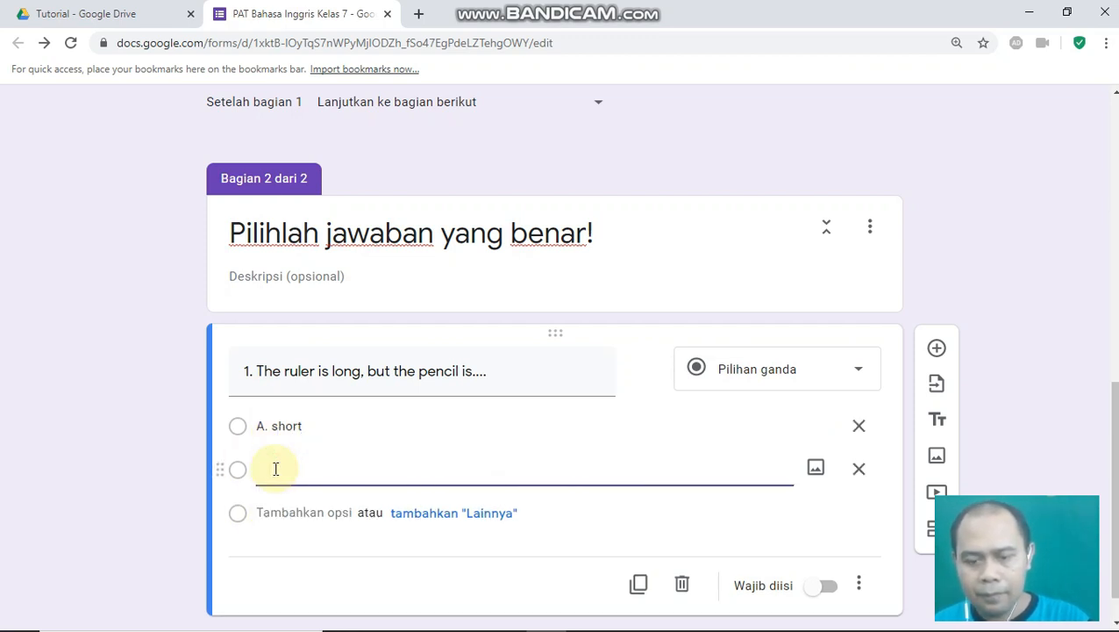
{"action": "type", "text": "B. big"}
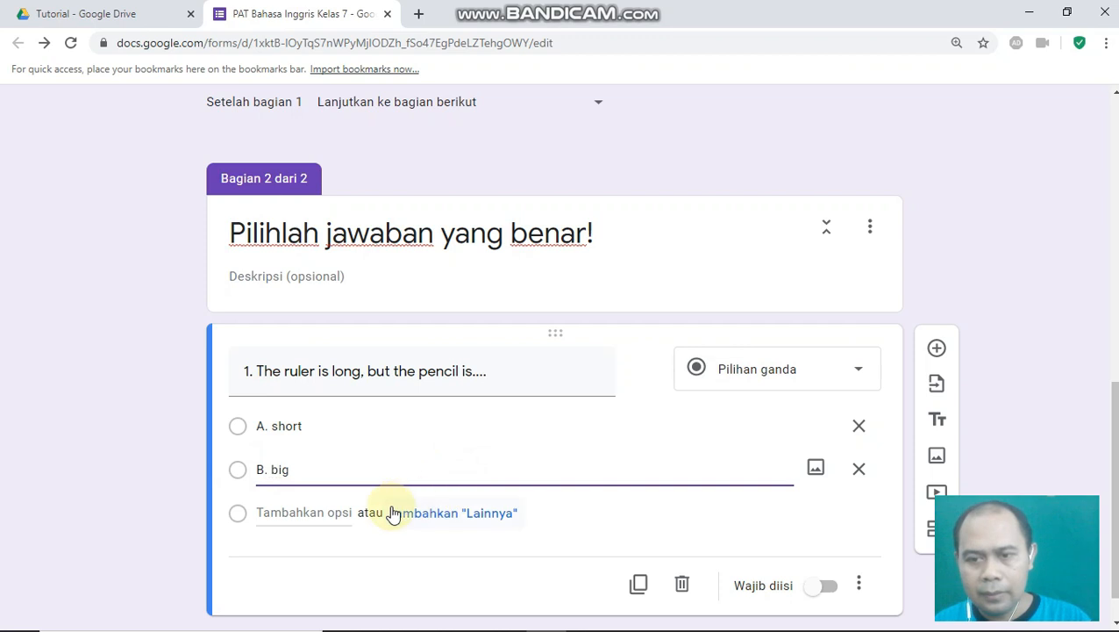
{"action": "left_click", "coordinate": [287, 512]}
{"action": "type", "text": "C. "}
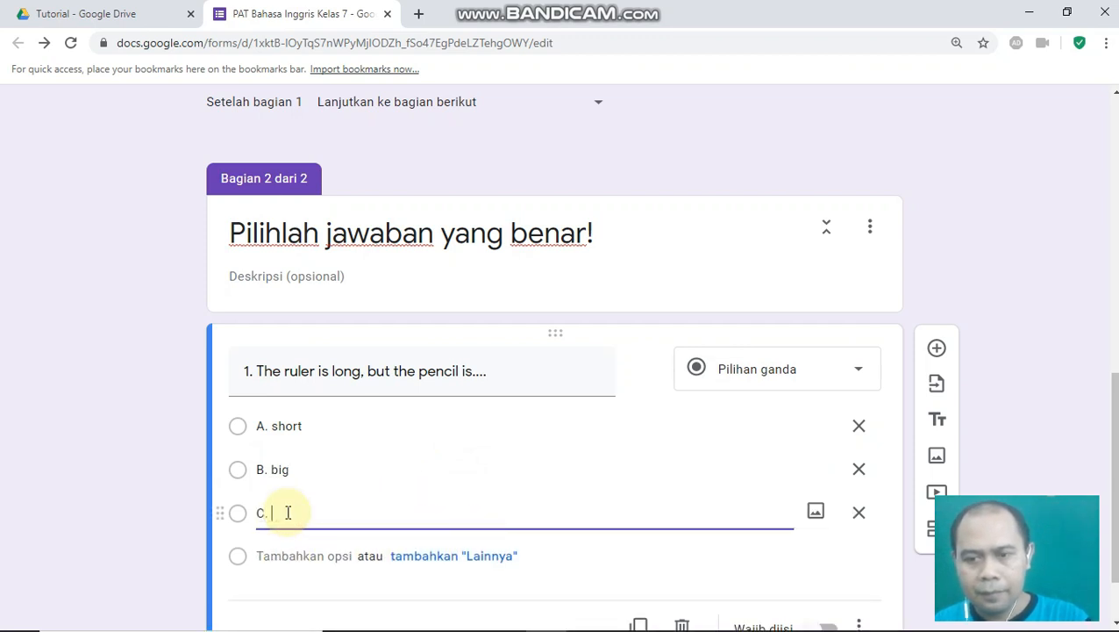
{"action": "type", "text": "thin"}
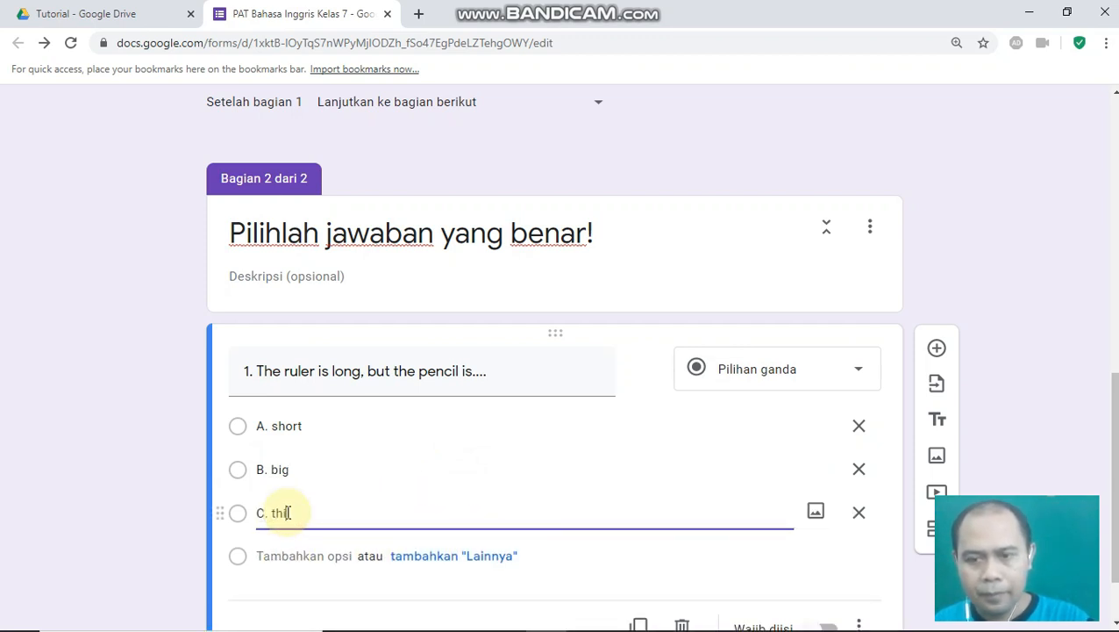
{"action": "scroll", "coordinate": [292, 513], "scroll_direction": "down", "scroll_amount": 1}
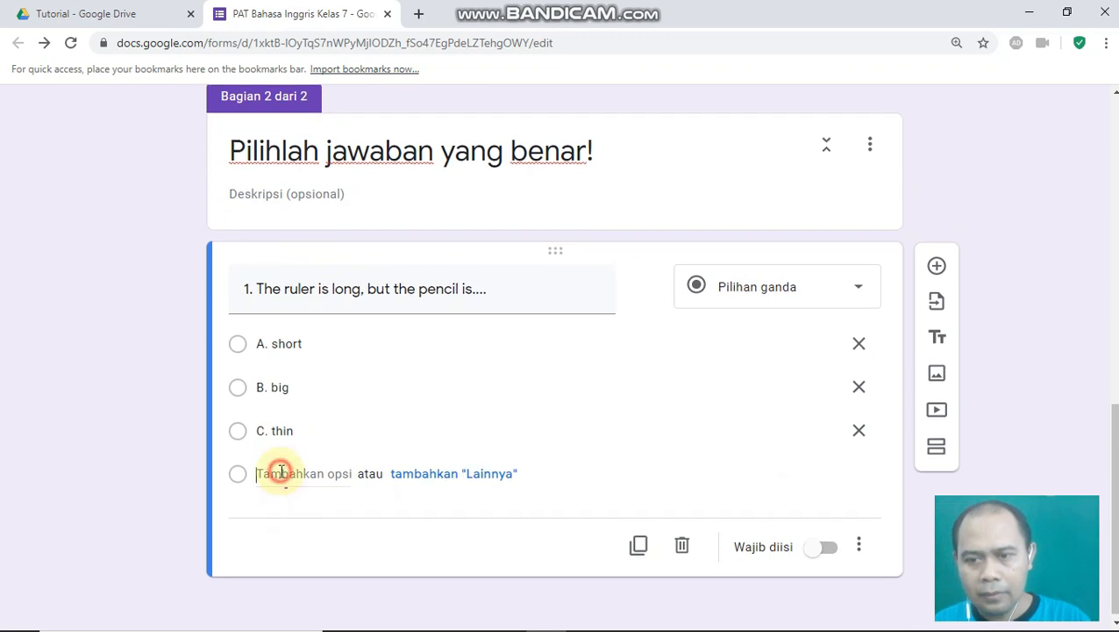
{"action": "left_click", "coordinate": [280, 472]}
{"action": "type", "text": "D. "}
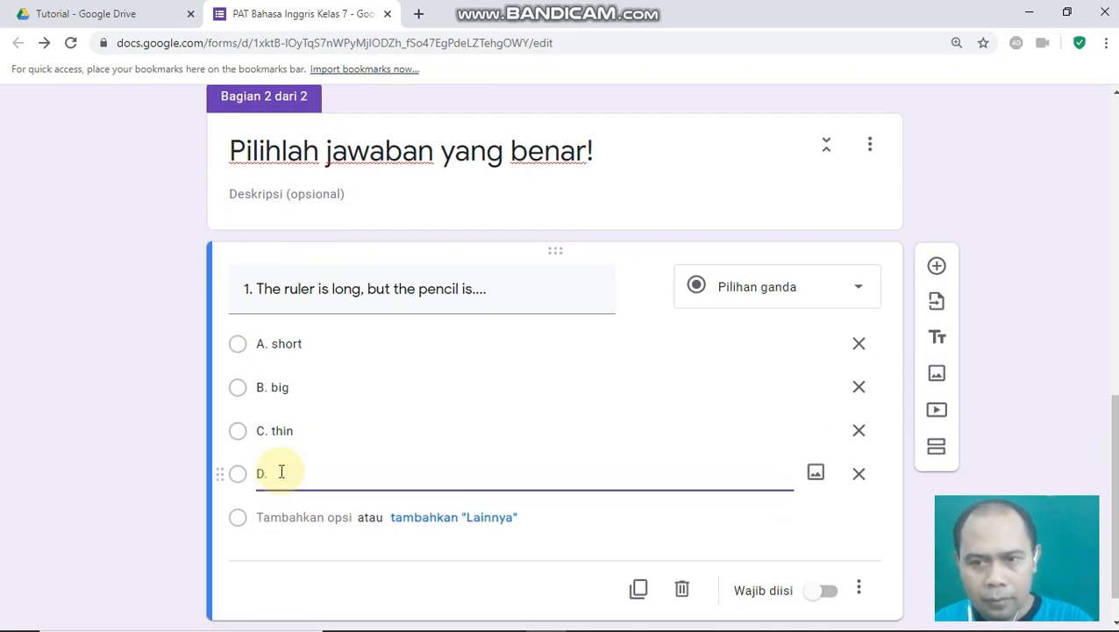
{"action": "type", "text": "fat"}
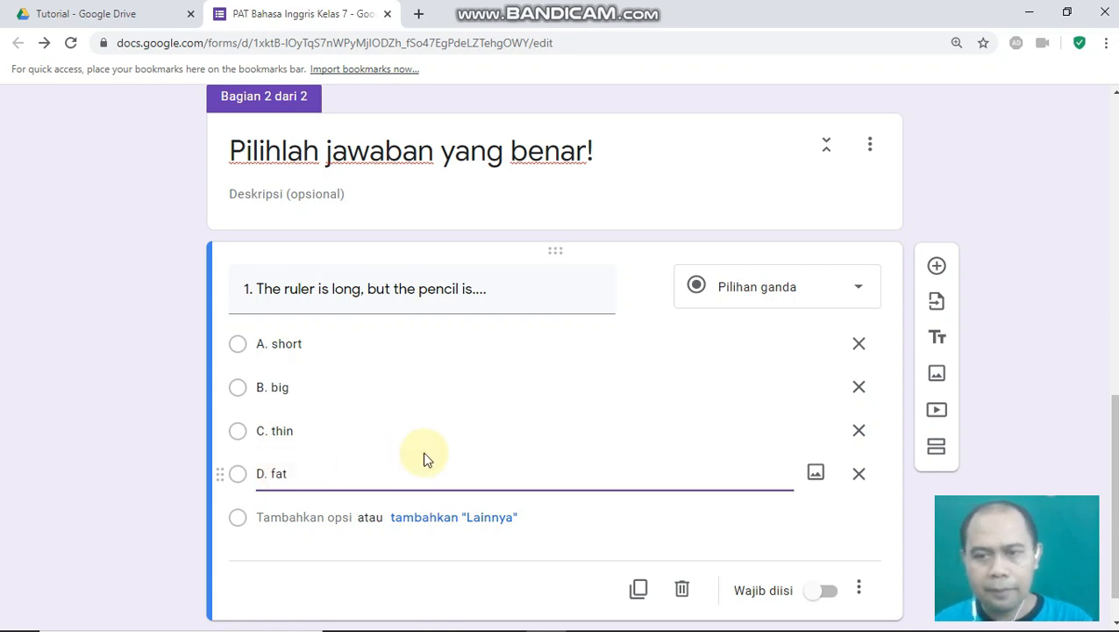
{"action": "scroll", "coordinate": [450, 437], "scroll_direction": "down", "scroll_amount": 1}
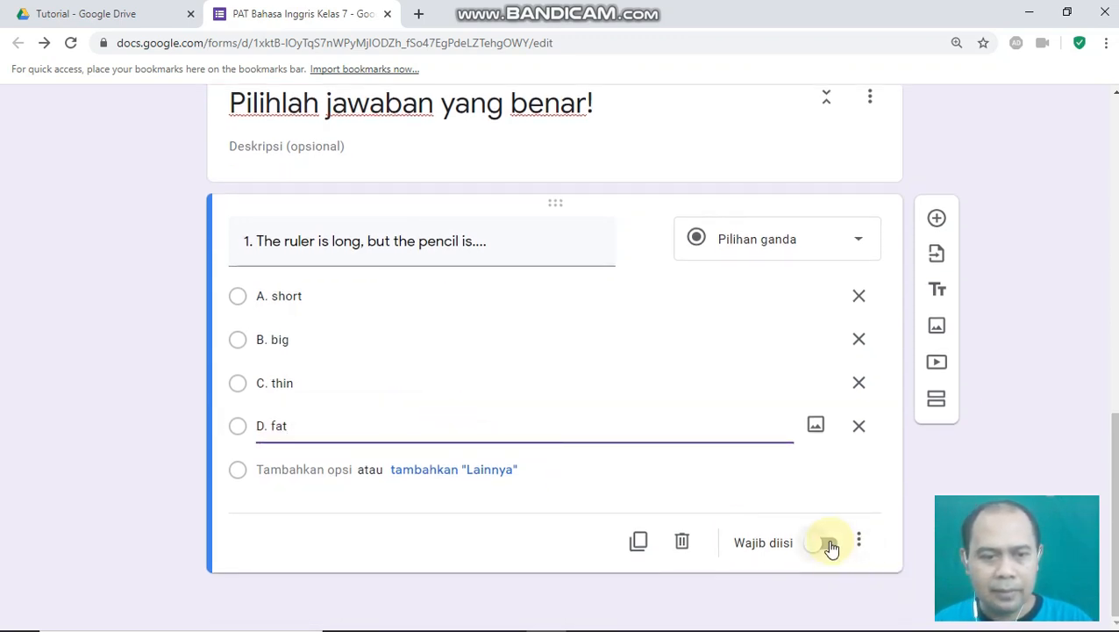
{"action": "left_click", "coordinate": [829, 544]}
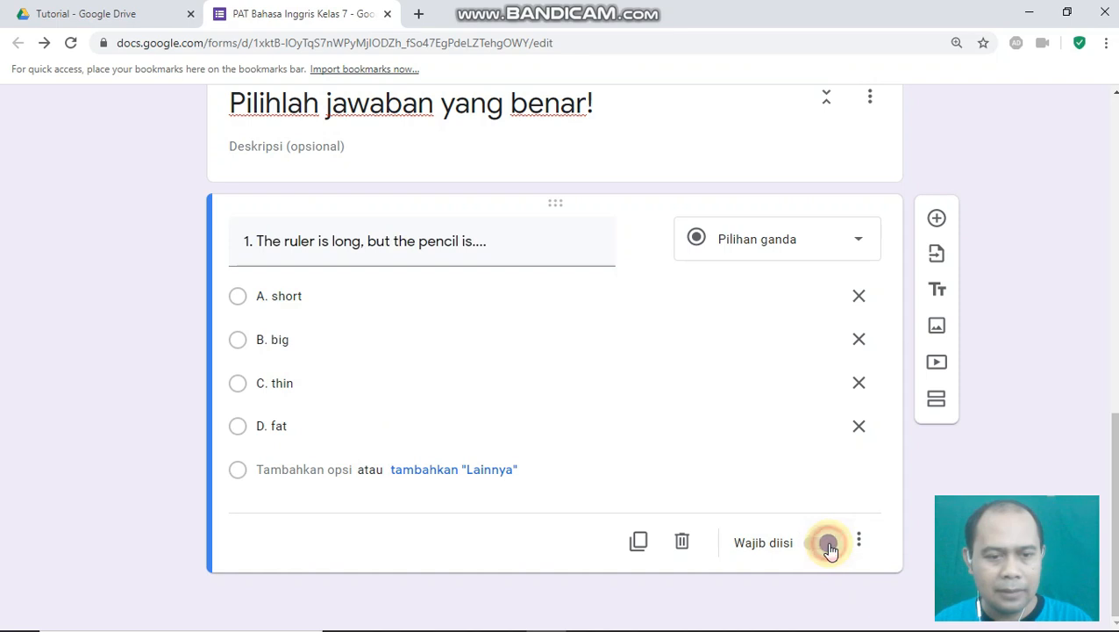
- Add question 2 'What is "gemuk" in English?' below question 1
{"action": "left_click", "coordinate": [936, 221]}
{"action": "type", "text": "2. "}
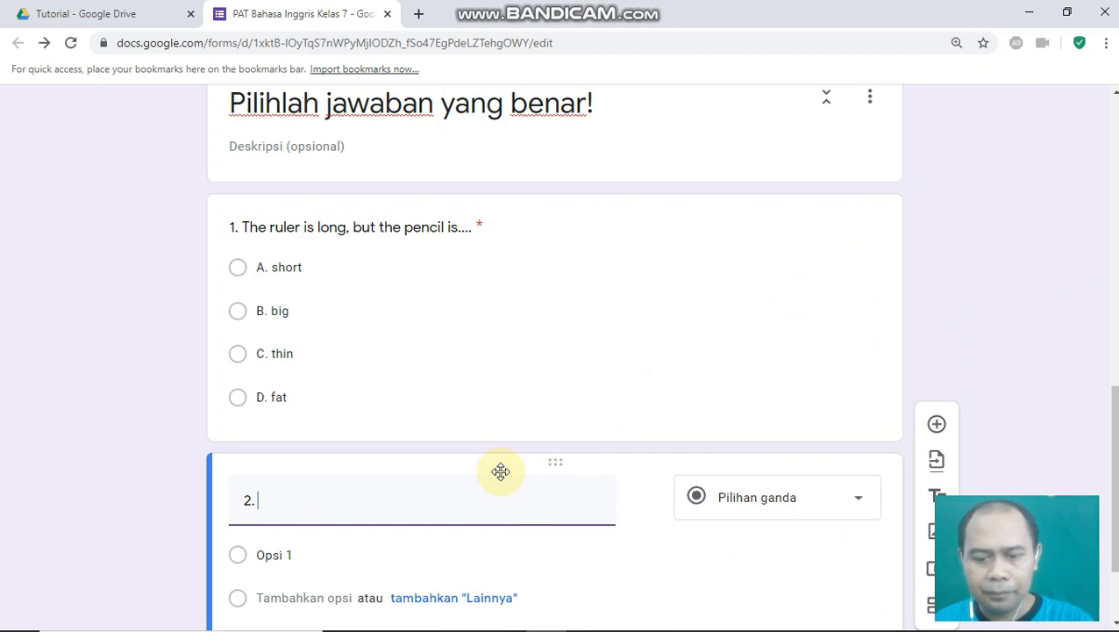
{"action": "type", "text": "What is \""}
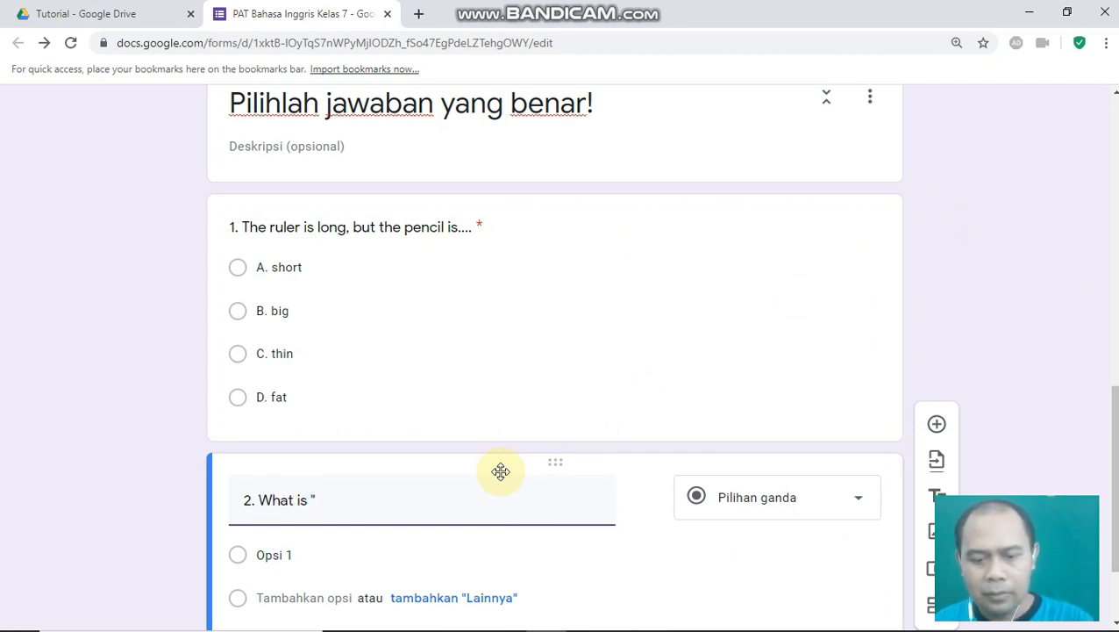
{"action": "type", "text": "gemuk\" in English?"}
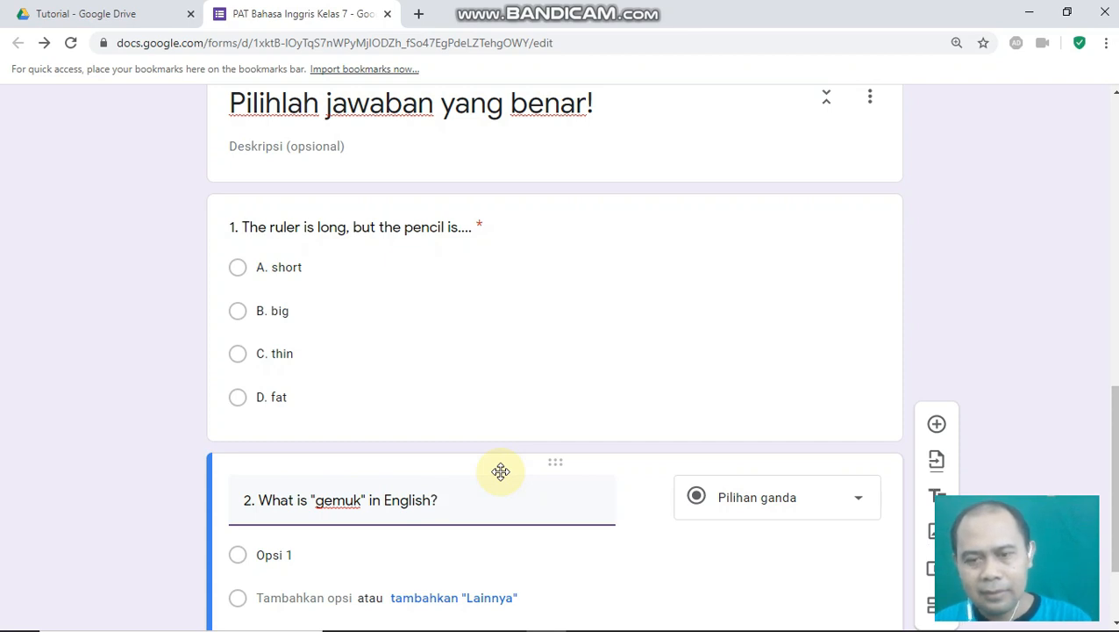
{"action": "left_click", "coordinate": [500, 471]}
- Give question 2 choices A. fast, B. fat, C. thin, D. young and make it required
{"action": "left_click", "coordinate": [267, 424]}
{"action": "type", "text": "A. fast"}
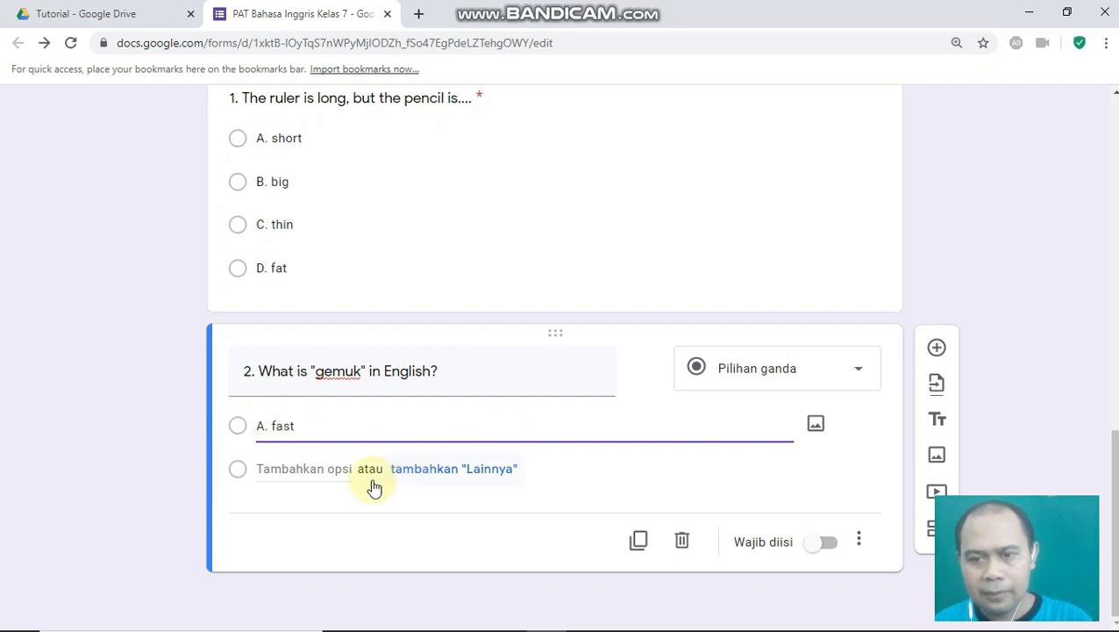
{"action": "left_click", "coordinate": [290, 469]}
{"action": "type", "text": "B. fat"}
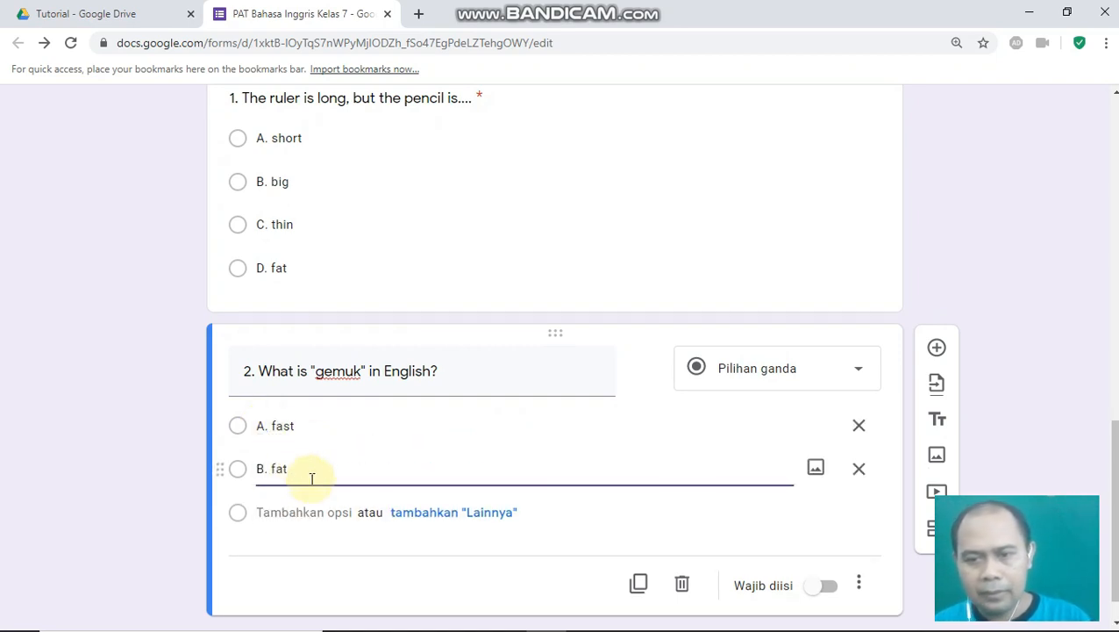
{"action": "left_click", "coordinate": [267, 511]}
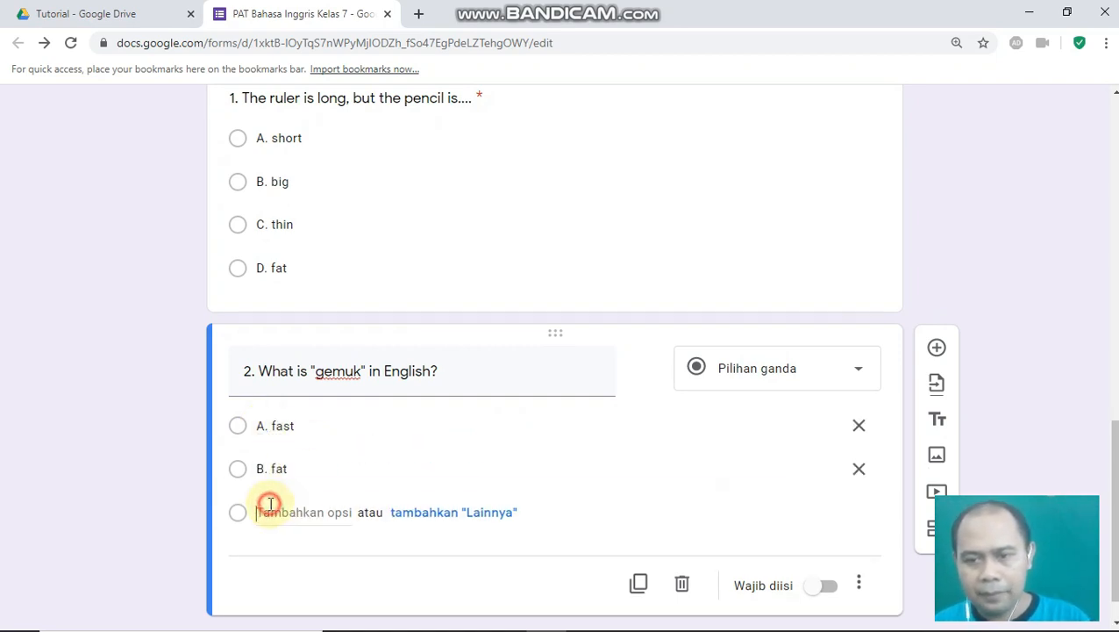
{"action": "type", "text": "C. thi"}
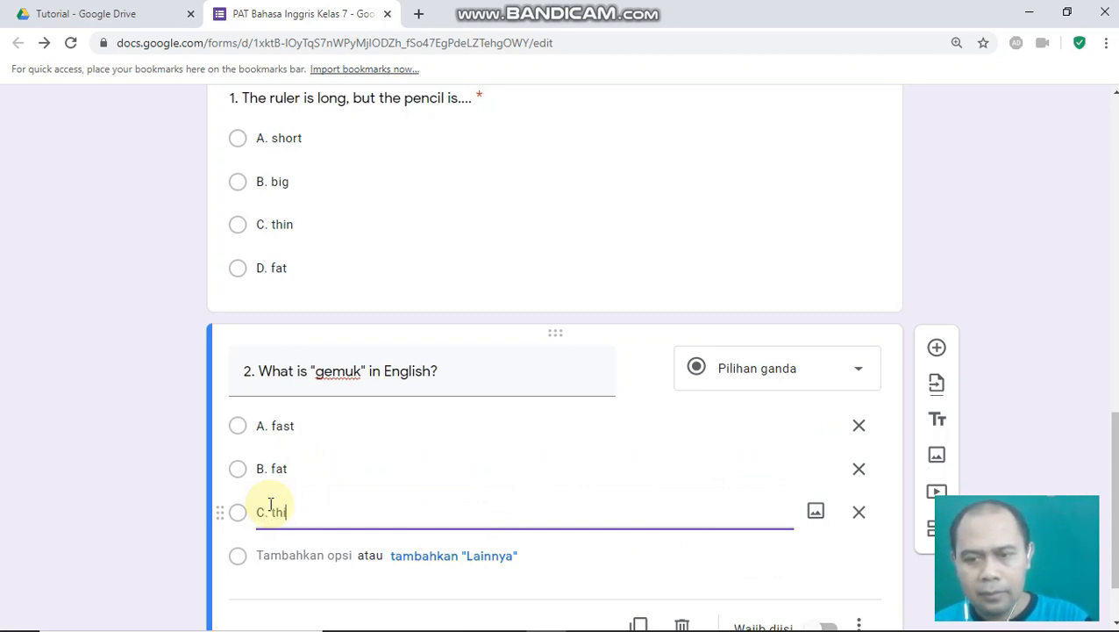
{"action": "type", "text": "n"}
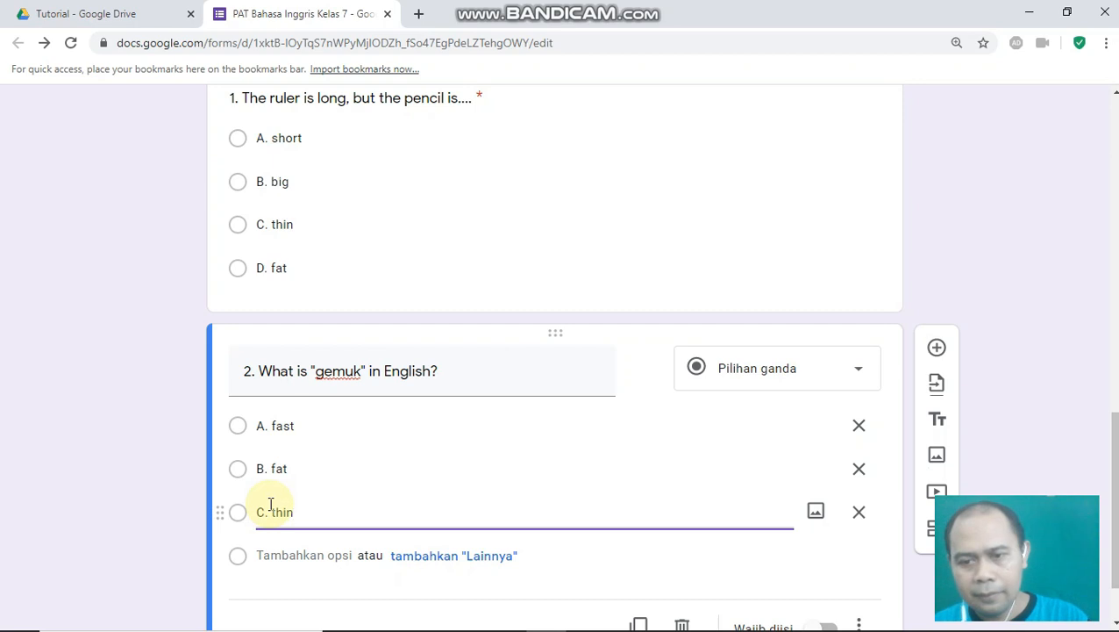
{"action": "left_click", "coordinate": [303, 554]}
{"action": "type", "text": "D"}
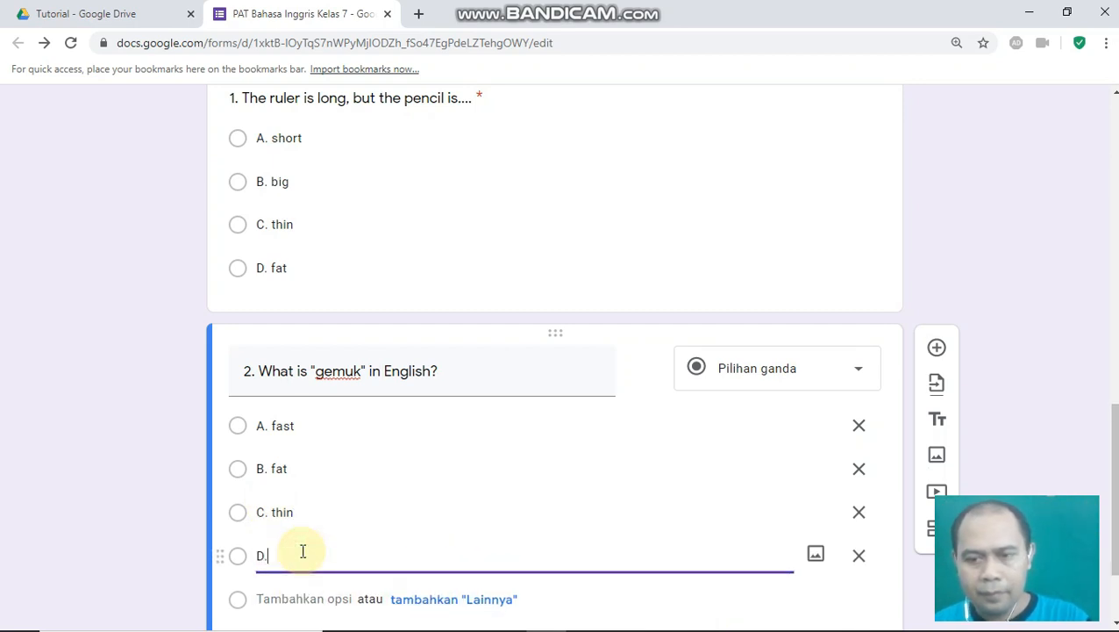
{"action": "type", "text": ". young"}
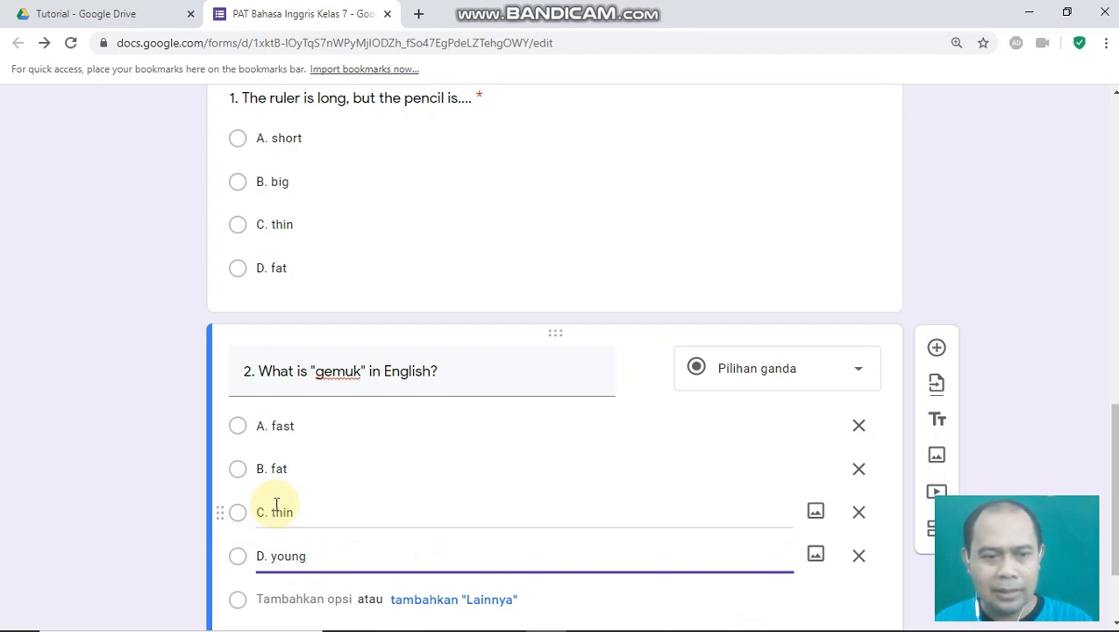
{"action": "scroll", "coordinate": [282, 489], "scroll_direction": "down", "scroll_amount": 1}
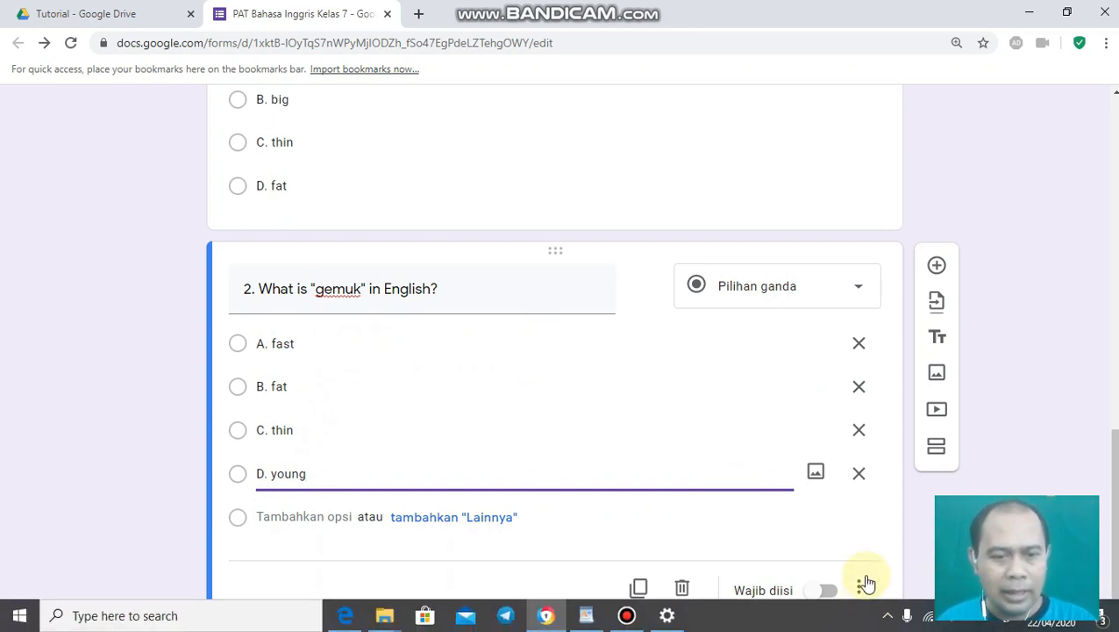
{"action": "left_click", "coordinate": [828, 595]}
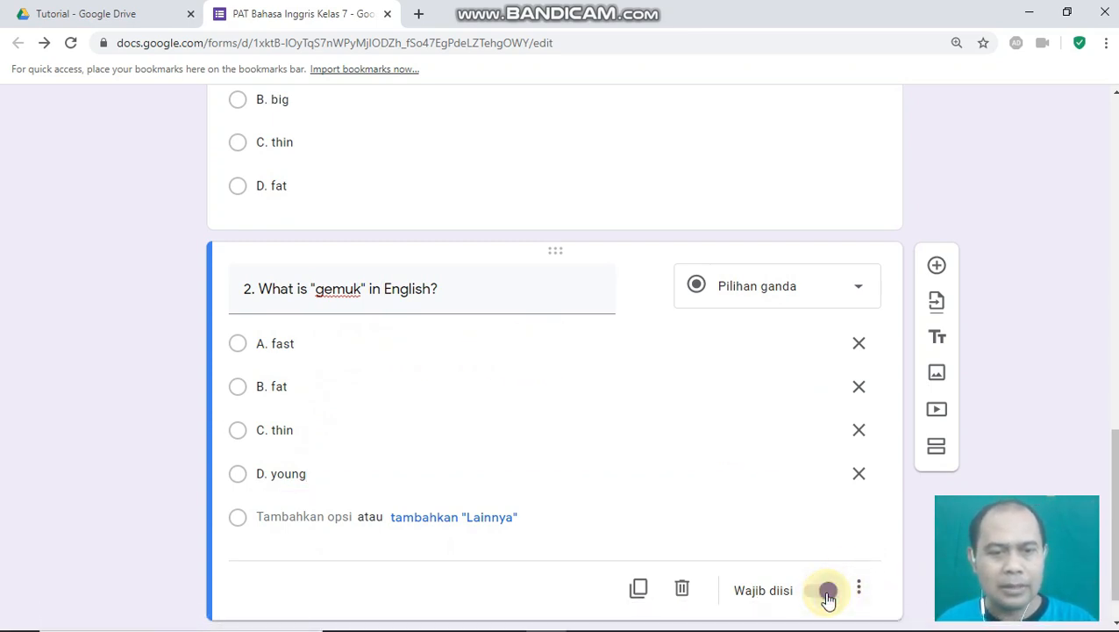
{"action": "scroll", "coordinate": [894, 413], "scroll_direction": "up", "scroll_amount": 1}
{"action": "scroll", "coordinate": [785, 447], "scroll_direction": "down", "scroll_amount": 2}
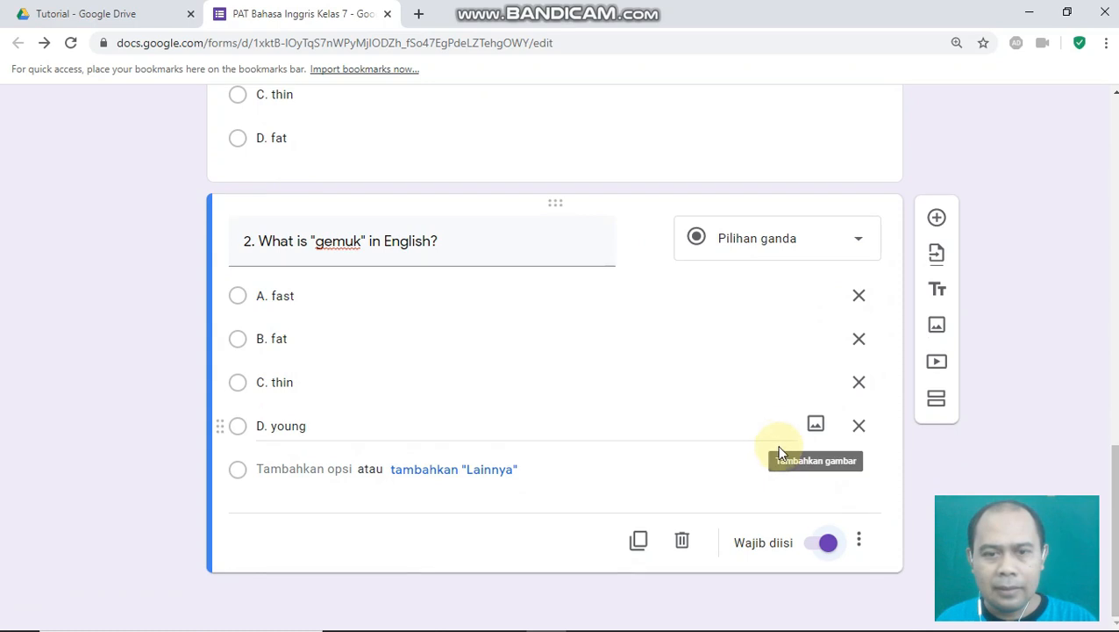
{"action": "scroll", "coordinate": [780, 451], "scroll_direction": "up", "scroll_amount": 3}
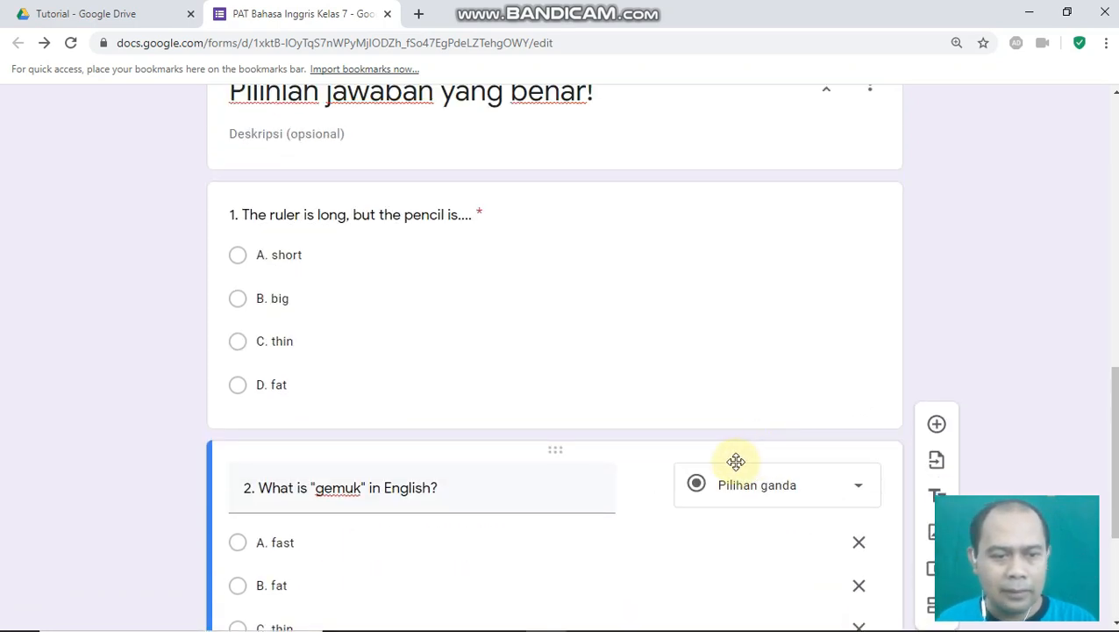
- In the form settings' Kuis tab, switch on 'Jadikan ini sebagai kuis' and save
{"action": "scroll", "coordinate": [544, 442], "scroll_direction": "down", "scroll_amount": 1}
{"action": "scroll", "coordinate": [756, 366], "scroll_direction": "up", "scroll_amount": 10}
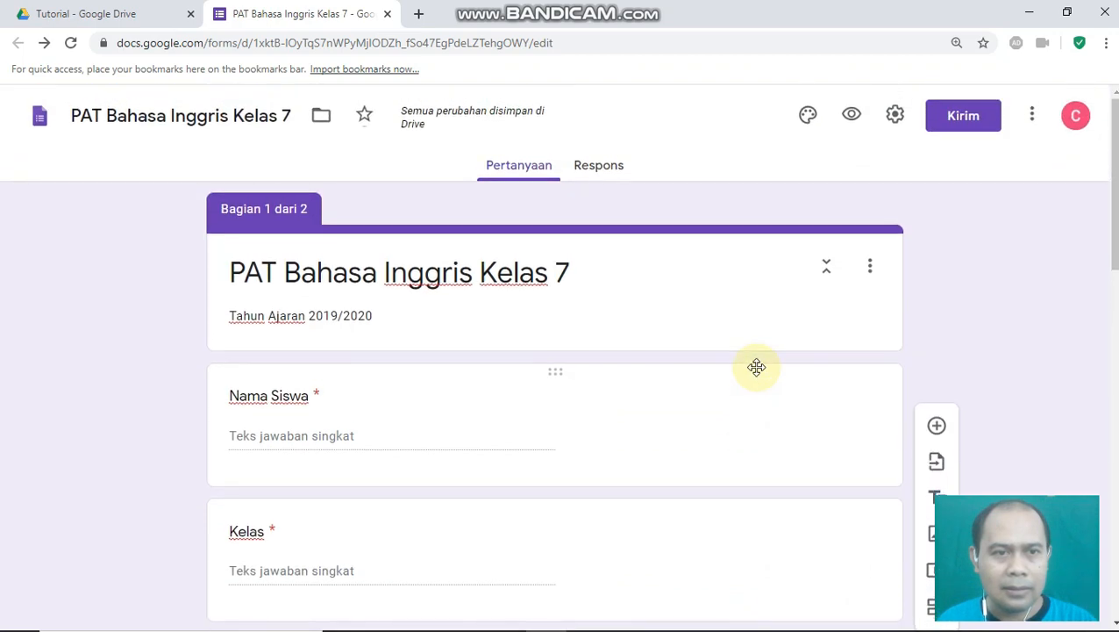
{"action": "left_click", "coordinate": [896, 125]}
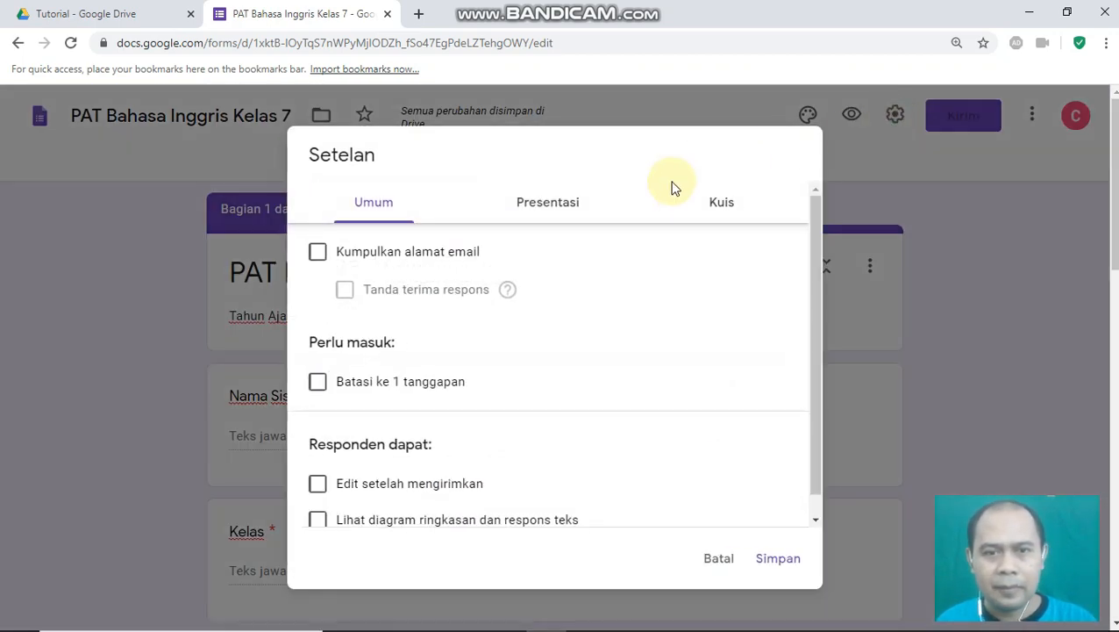
{"action": "left_click", "coordinate": [728, 209]}
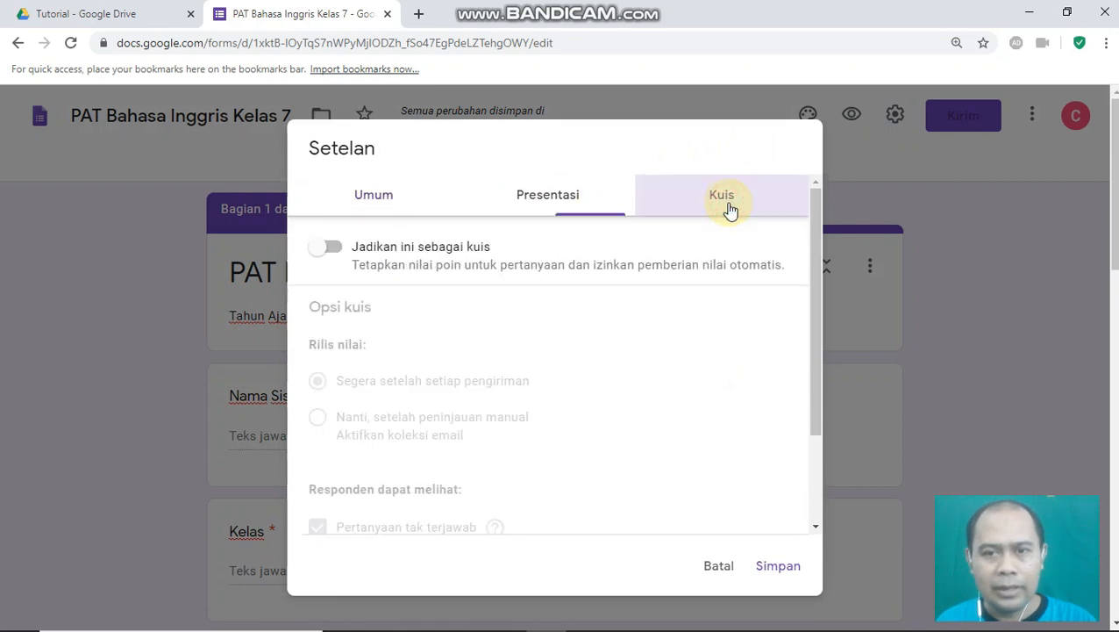
{"action": "left_click", "coordinate": [327, 246]}
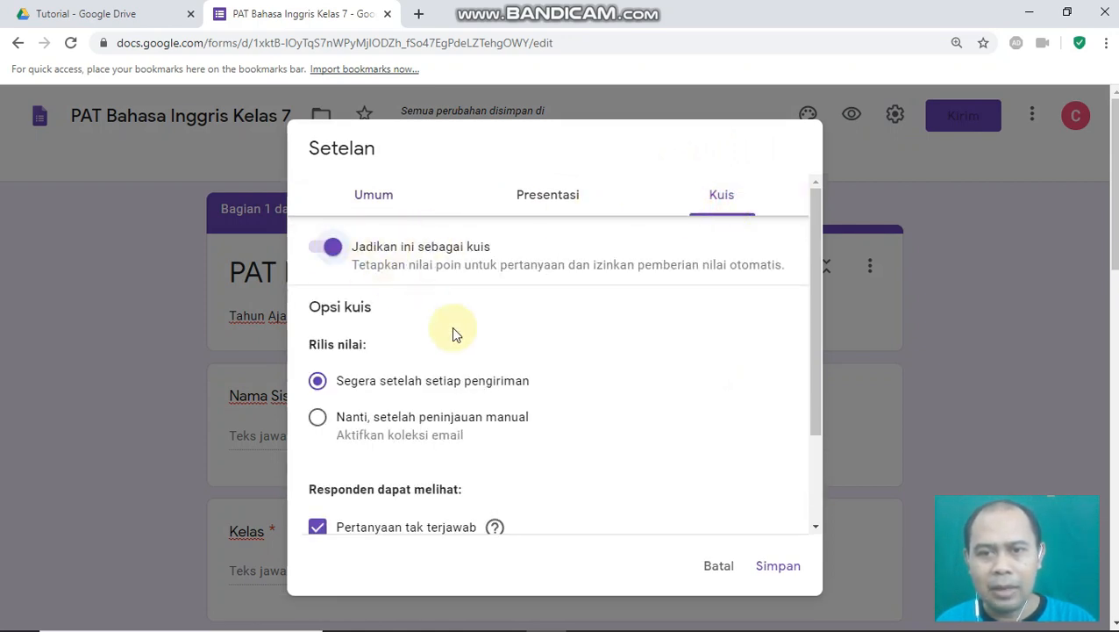
{"action": "left_click", "coordinate": [778, 566]}
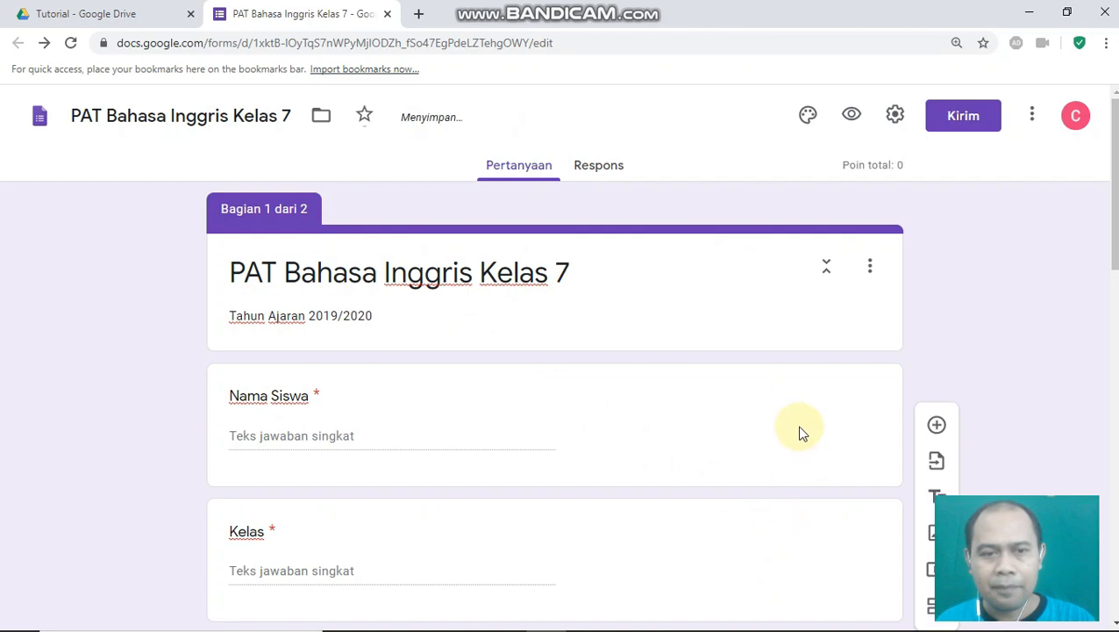
- Set question 1's answer key to 50 points with A. short as correct
{"action": "scroll", "coordinate": [783, 403], "scroll_direction": "down", "scroll_amount": 1}
{"action": "scroll", "coordinate": [783, 403], "scroll_direction": "down", "scroll_amount": 9}
{"action": "scroll", "coordinate": [515, 365], "scroll_direction": "up", "scroll_amount": 1}
{"action": "scroll", "coordinate": [454, 456], "scroll_direction": "down", "scroll_amount": 2}
{"action": "scroll", "coordinate": [313, 233], "scroll_direction": "up", "scroll_amount": 1}
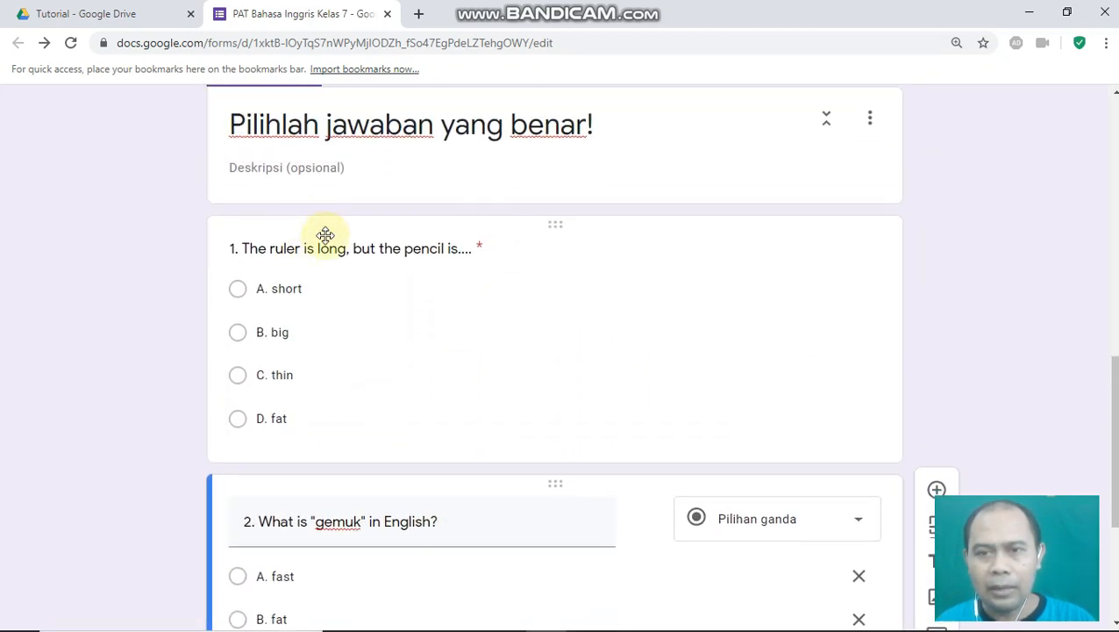
{"action": "triple_click", "coordinate": [267, 254]}
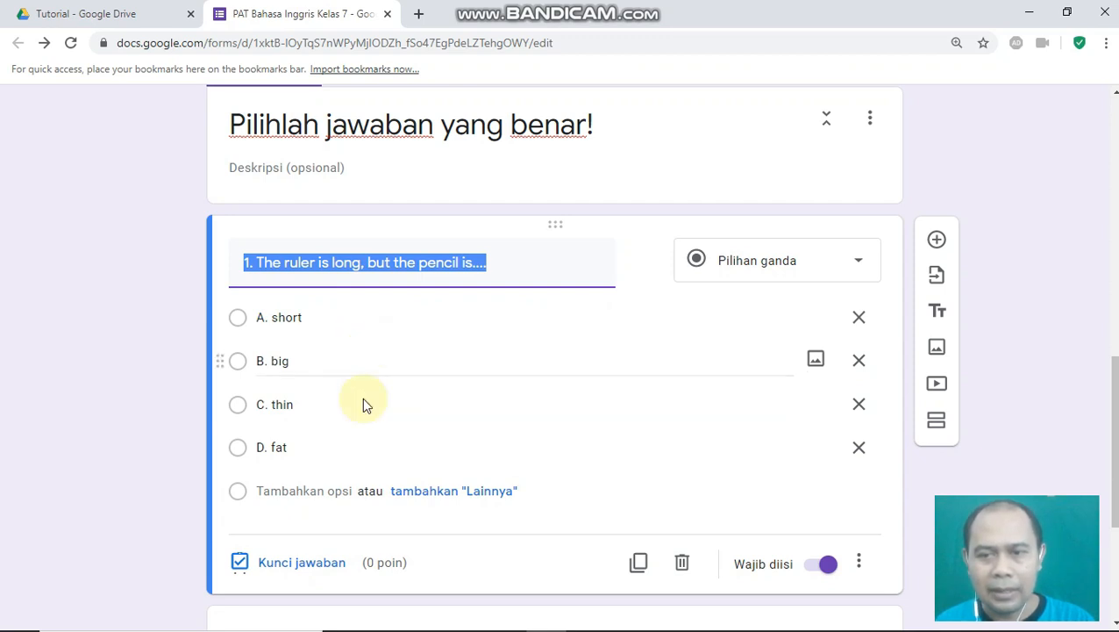
{"action": "scroll", "coordinate": [329, 538], "scroll_direction": "down", "scroll_amount": 1}
{"action": "scroll", "coordinate": [326, 538], "scroll_direction": "down", "scroll_amount": 1}
{"action": "left_click", "coordinate": [307, 177]}
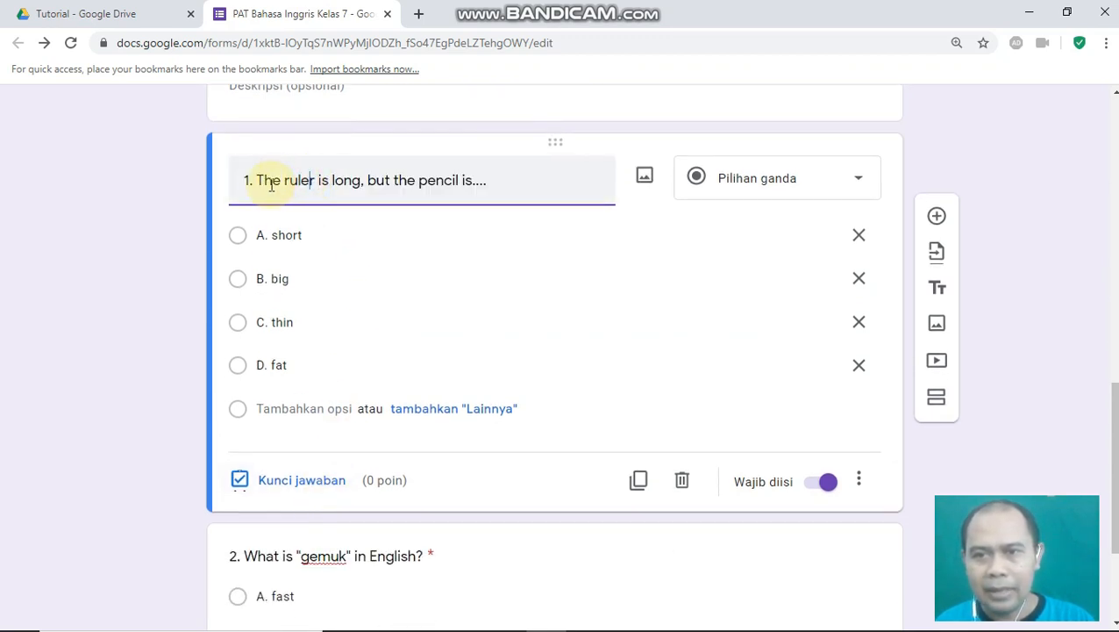
{"action": "left_click", "coordinate": [291, 489]}
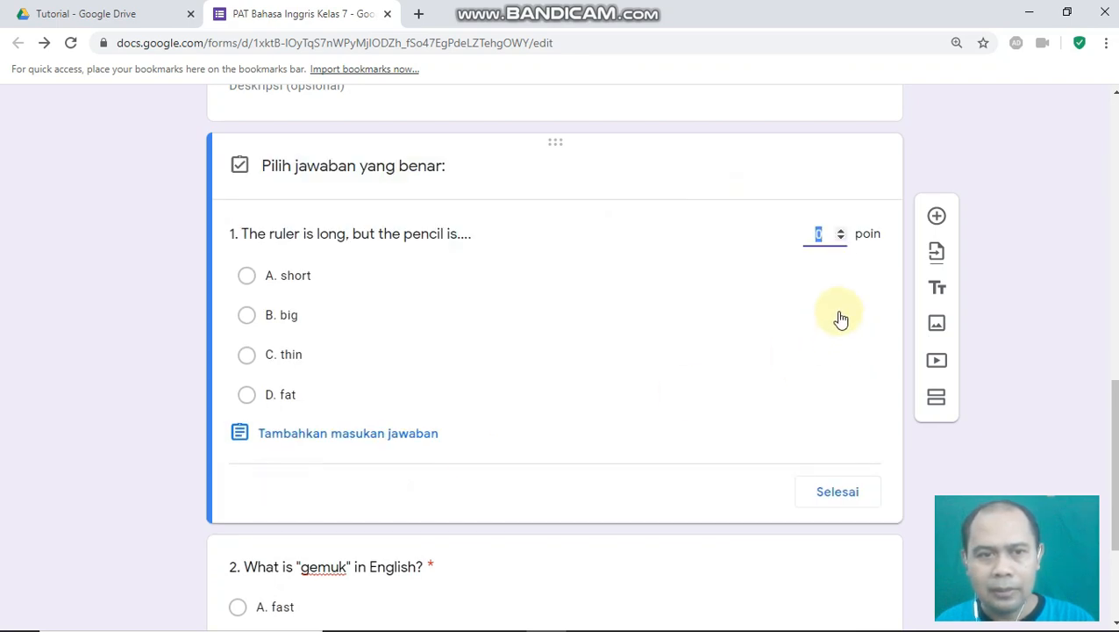
{"action": "left_click_drag", "start_coordinate": [817, 230], "coordinate": [835, 227]}
{"action": "left_click", "coordinate": [817, 236]}
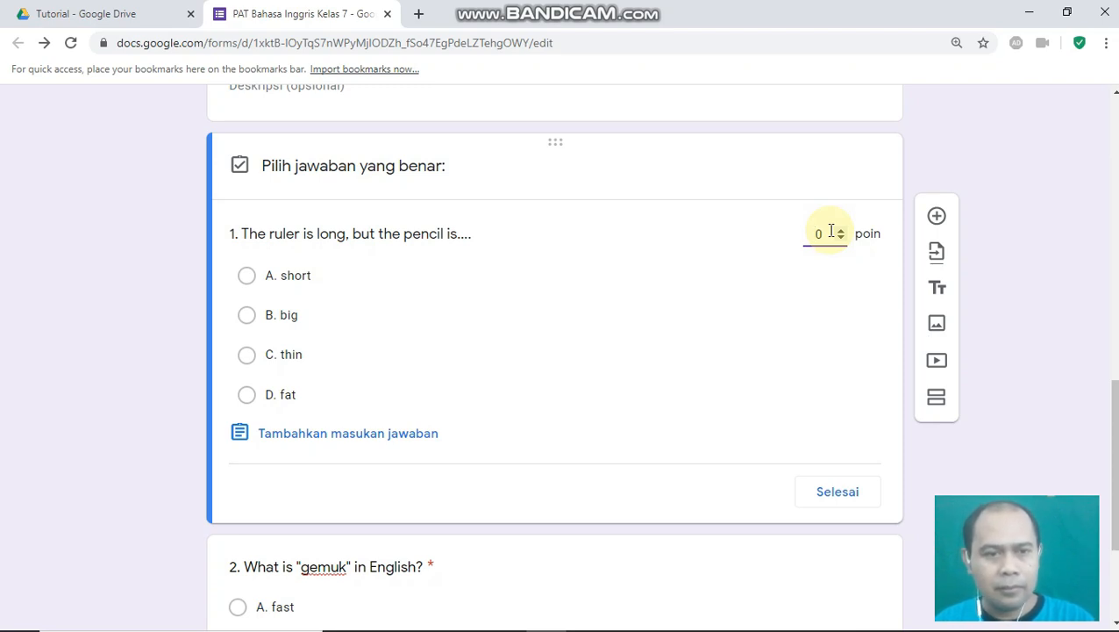
{"action": "left_click", "coordinate": [828, 233]}
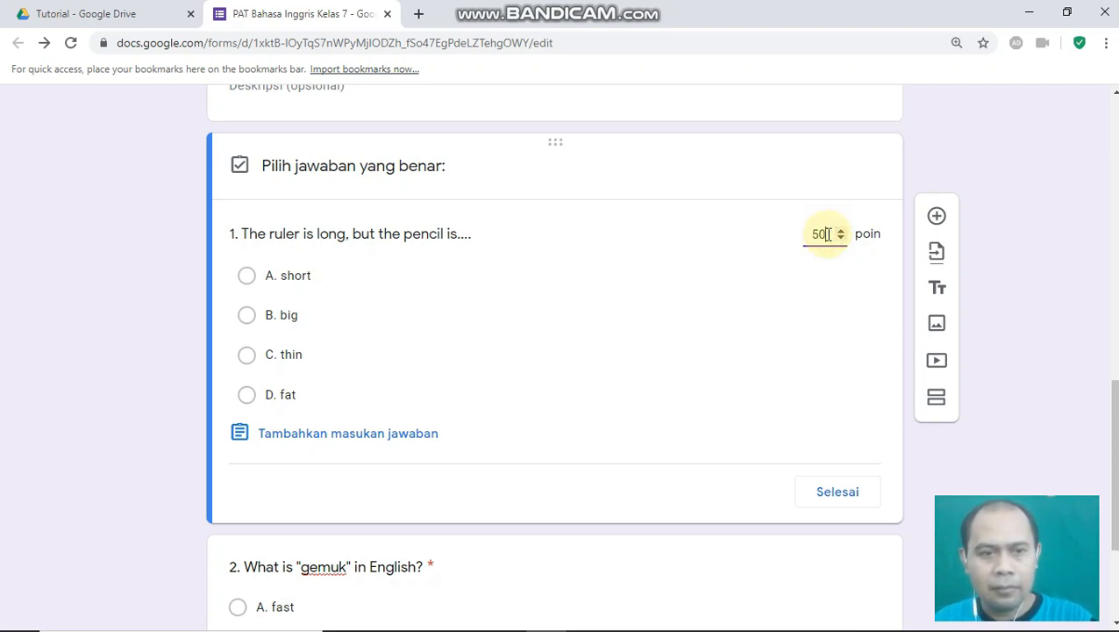
{"action": "scroll", "coordinate": [512, 357], "scroll_direction": "down", "scroll_amount": 1}
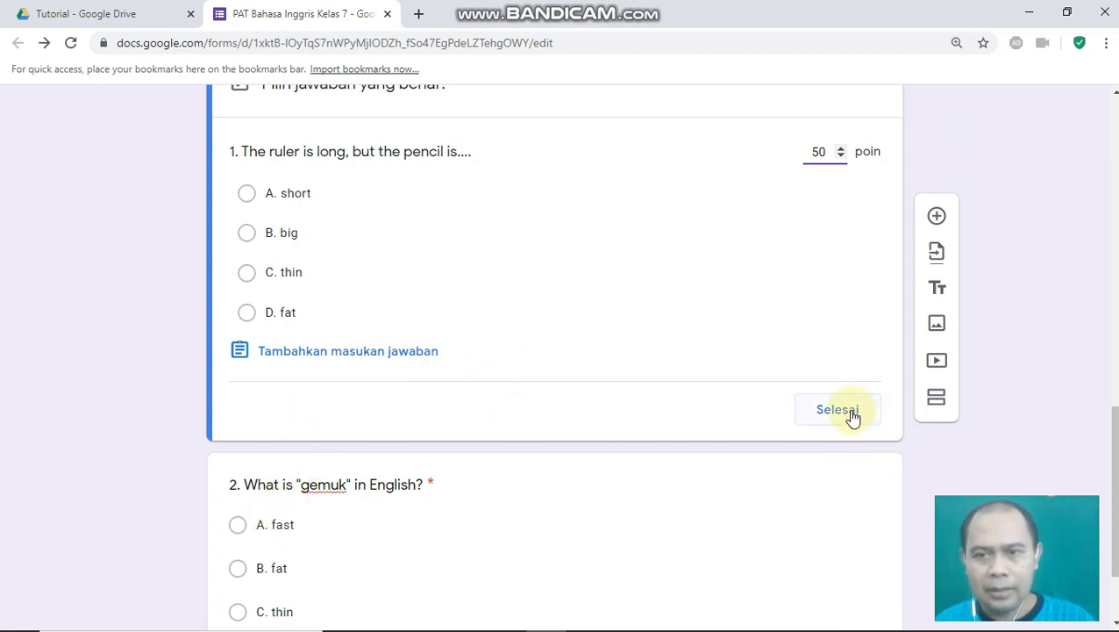
{"action": "left_click", "coordinate": [247, 194]}
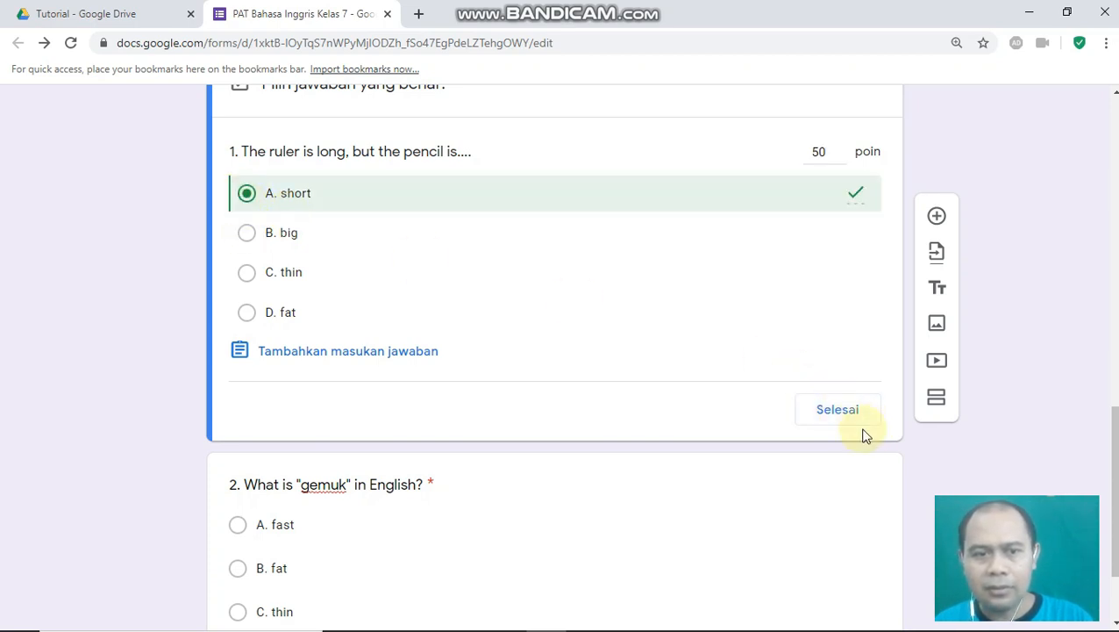
{"action": "left_click", "coordinate": [837, 416]}
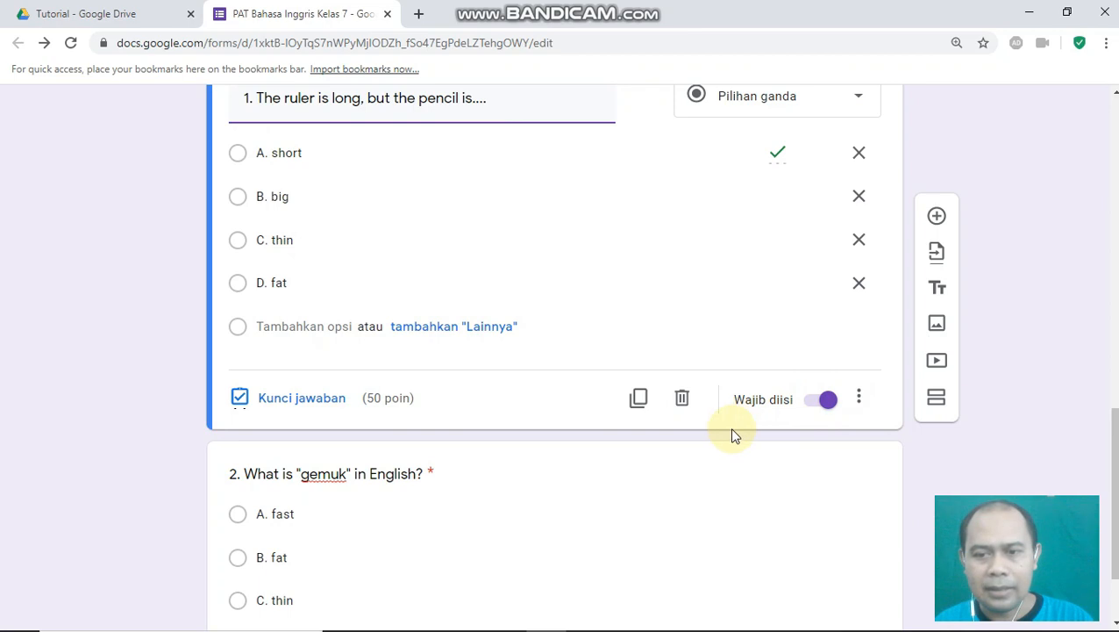
- Set question 2's answer key to 50 points with B. fat as correct
{"action": "scroll", "coordinate": [614, 423], "scroll_direction": "down", "scroll_amount": 2}
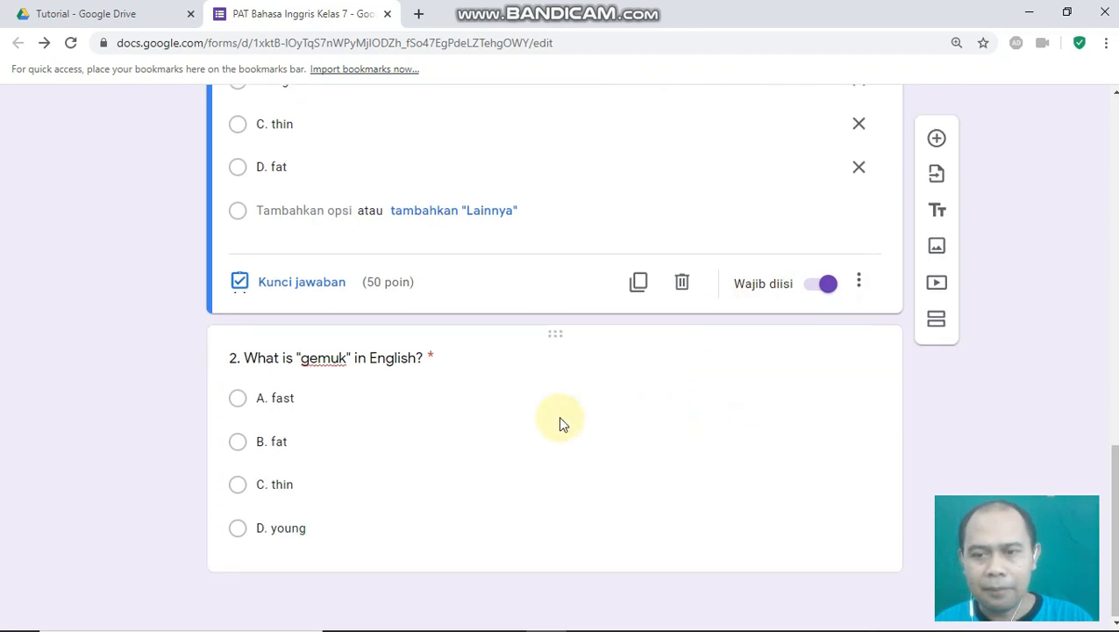
{"action": "left_click", "coordinate": [285, 358]}
{"action": "left_click", "coordinate": [295, 543]}
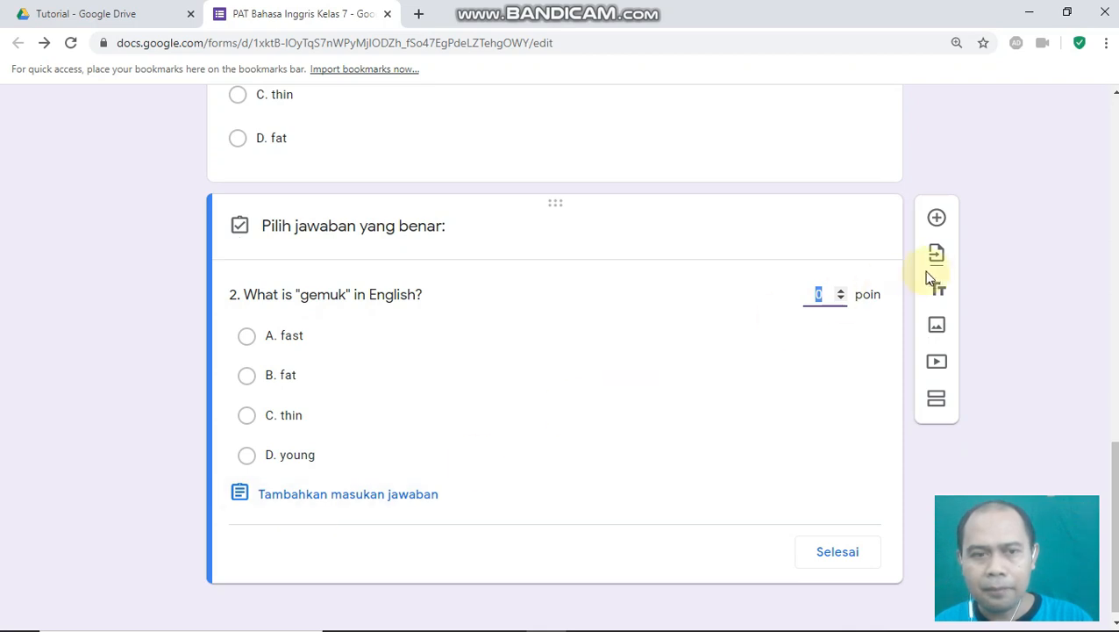
{"action": "left_click", "coordinate": [830, 289]}
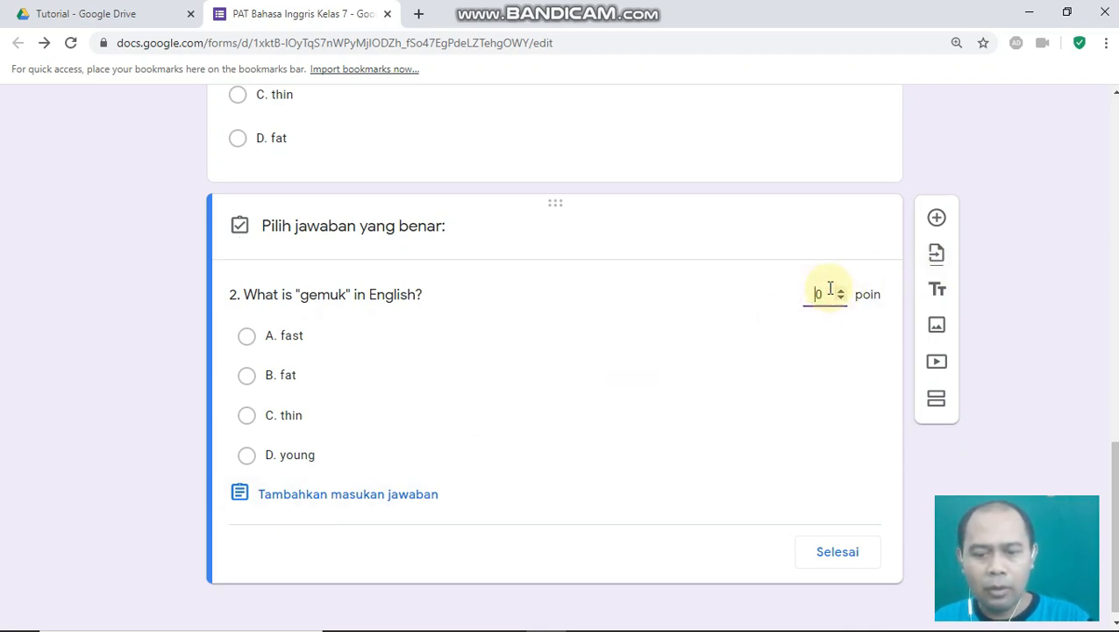
{"action": "type", "text": "5"}
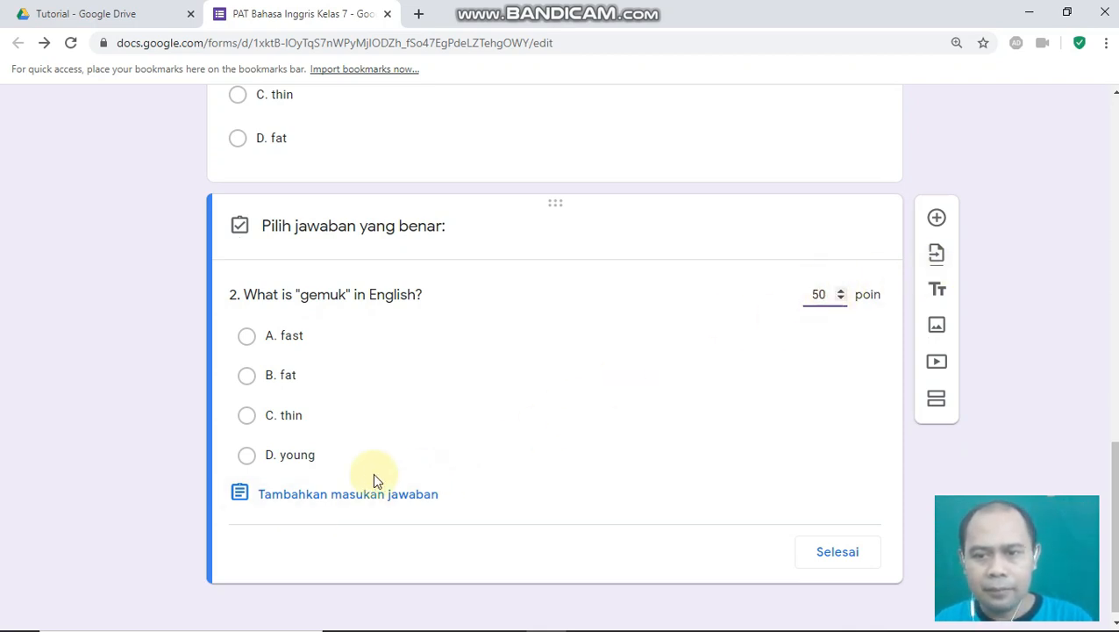
{"action": "left_click", "coordinate": [245, 378]}
{"action": "left_click", "coordinate": [833, 552]}
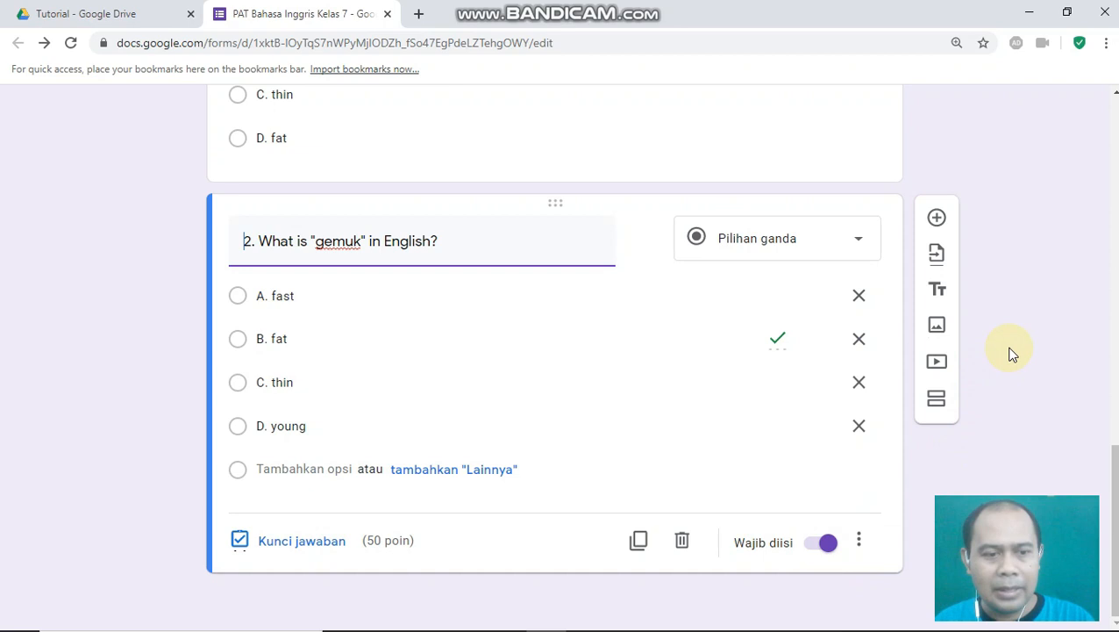
{"action": "scroll", "coordinate": [1011, 330], "scroll_direction": "up", "scroll_amount": 10}
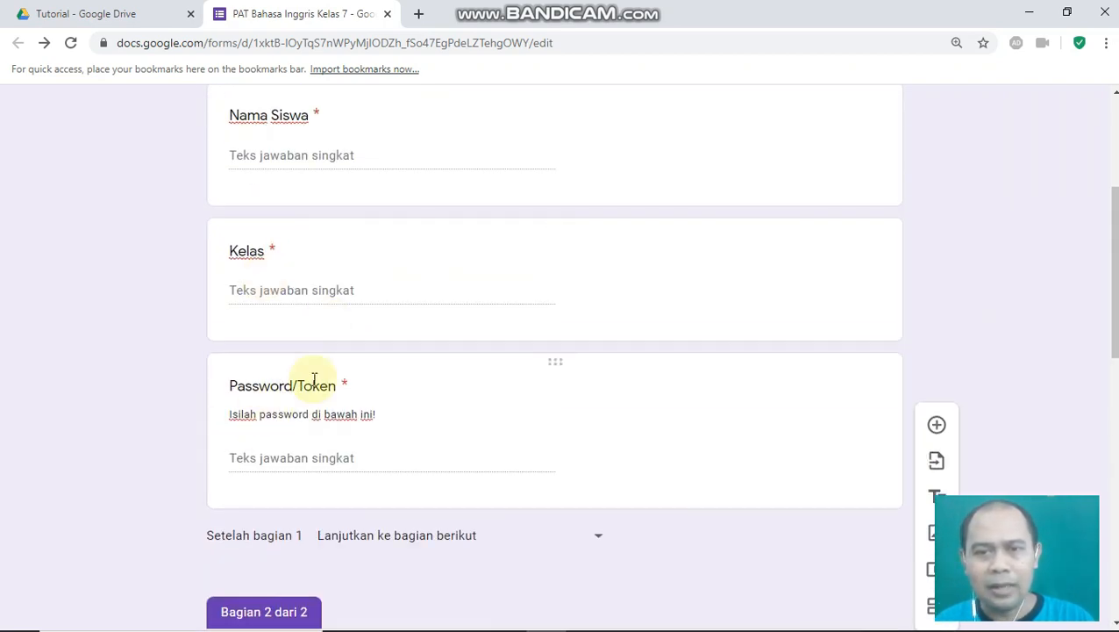
- Open the form preview, enter the student's full name and class 7A, and select the token field
{"action": "scroll", "coordinate": [490, 342], "scroll_direction": "up", "scroll_amount": 3}
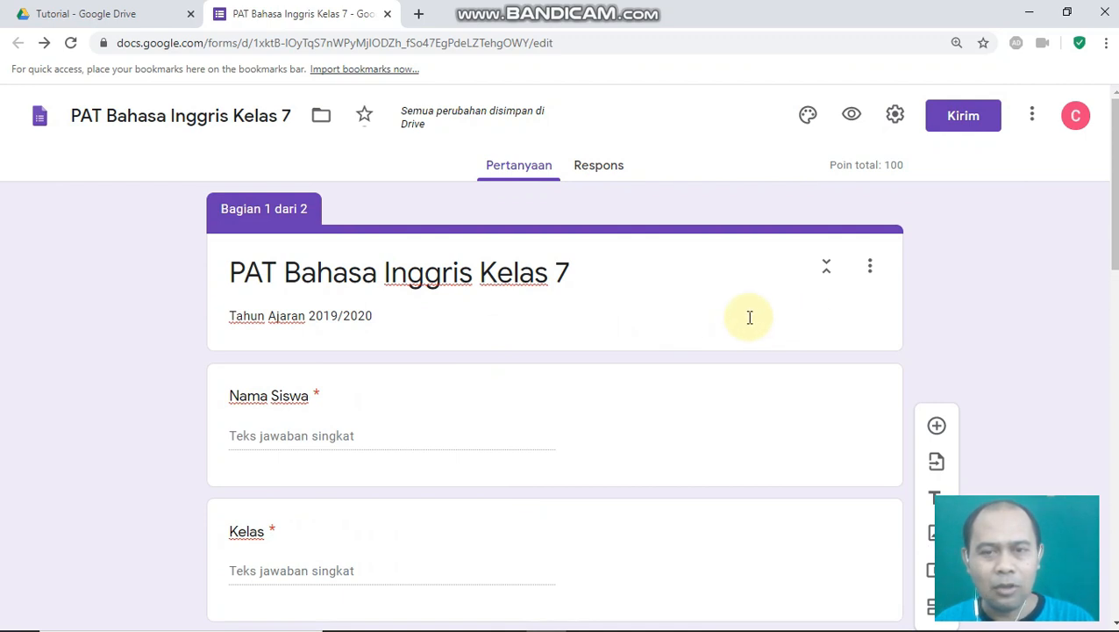
{"action": "left_click", "coordinate": [851, 117]}
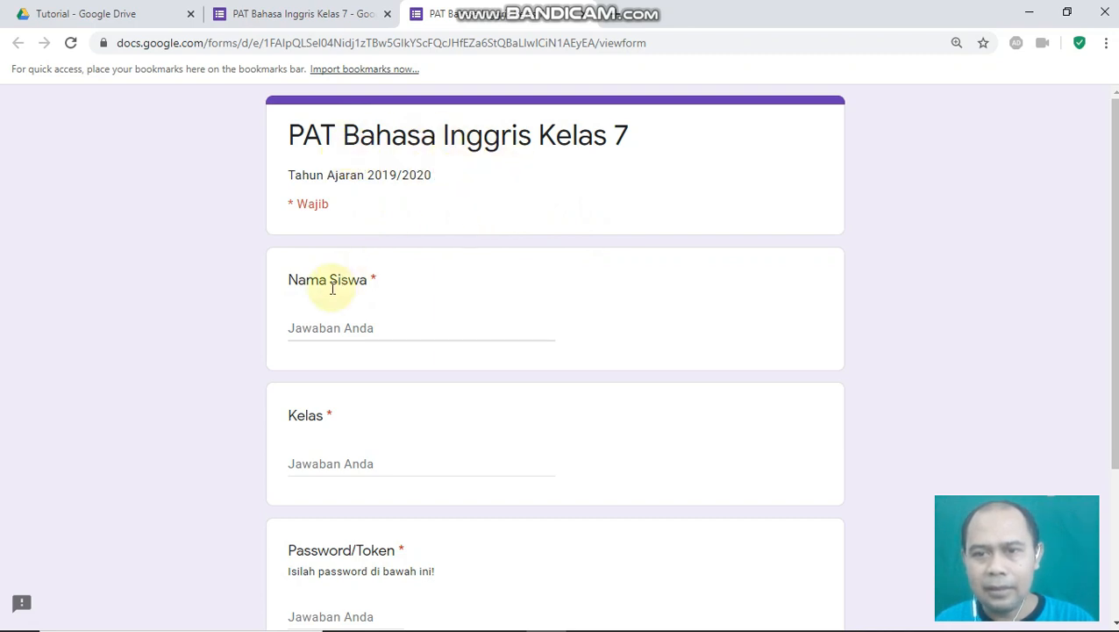
{"action": "left_click", "coordinate": [317, 325]}
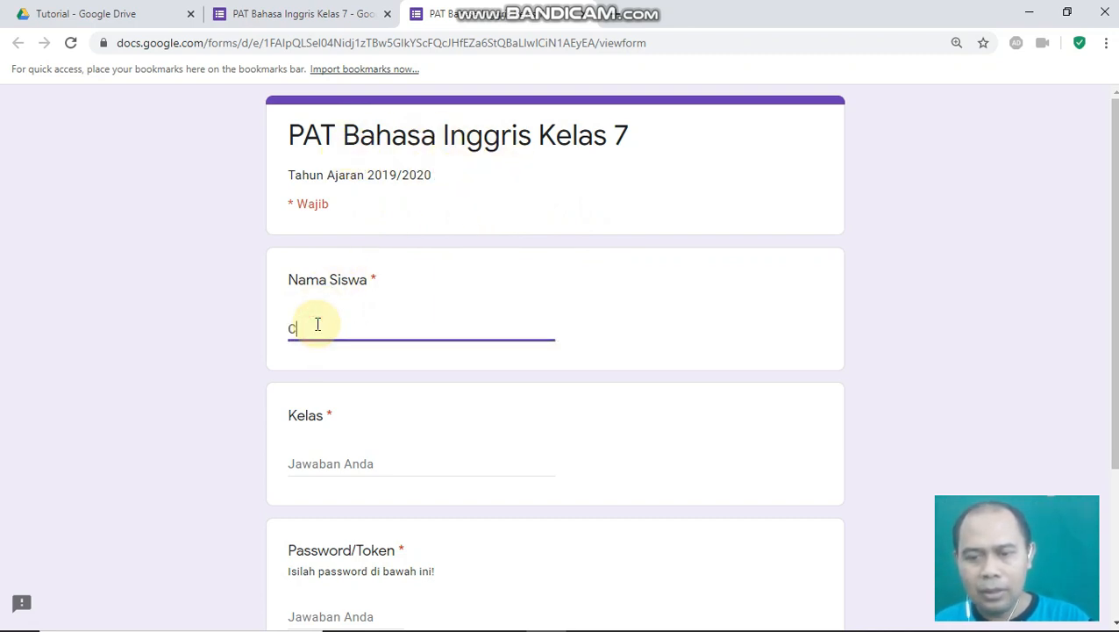
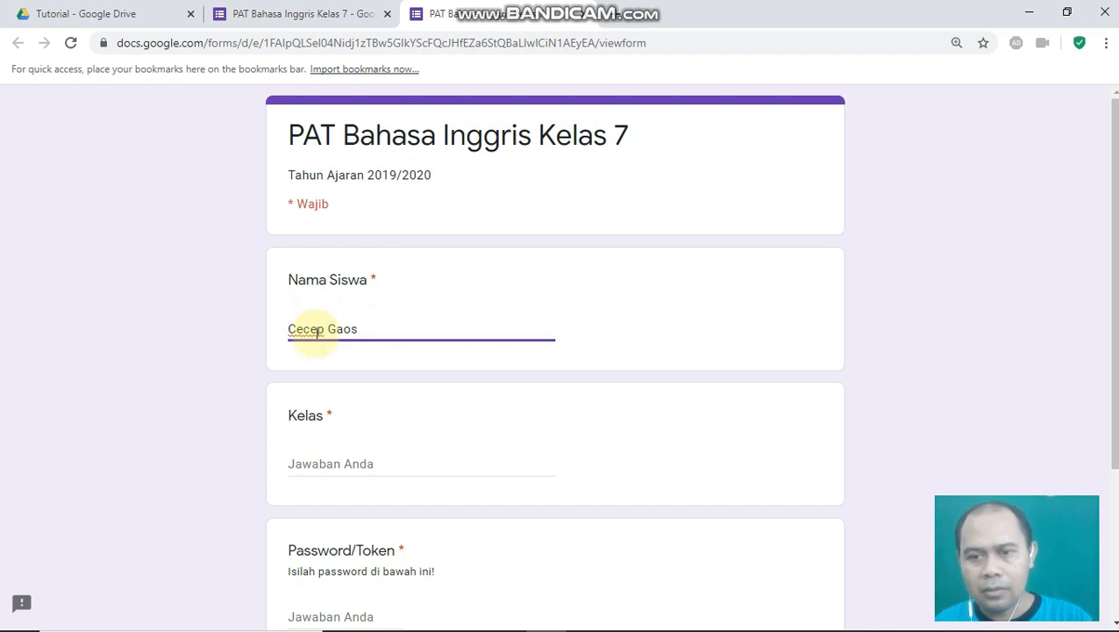
{"action": "scroll", "coordinate": [319, 327], "scroll_direction": "down", "scroll_amount": 3}
{"action": "left_click", "coordinate": [322, 248]}
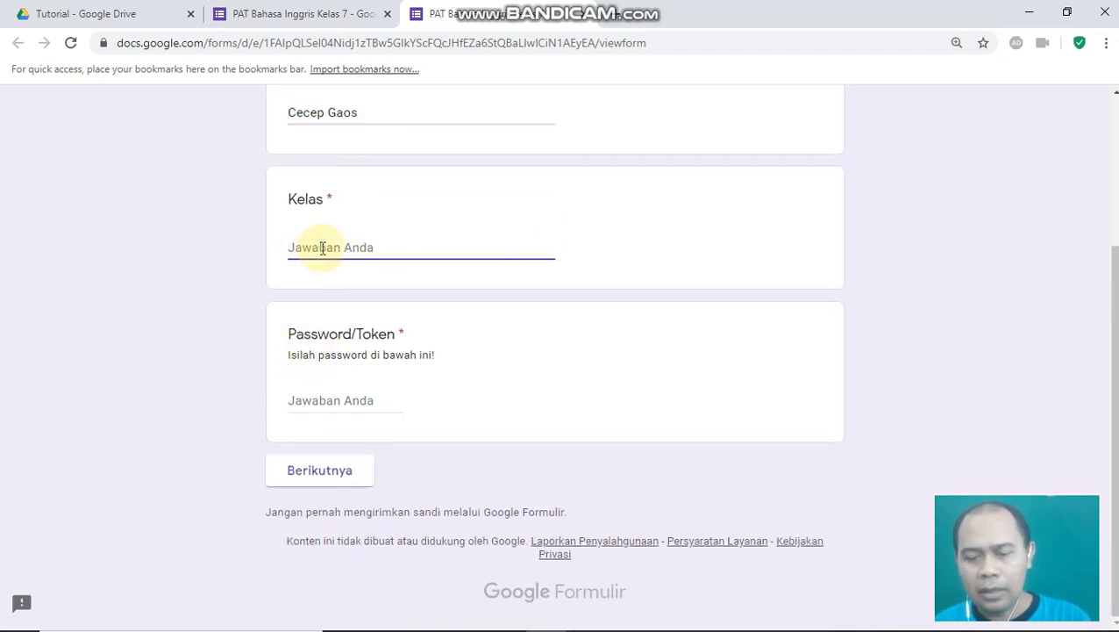
{"action": "type", "text": "7A"}
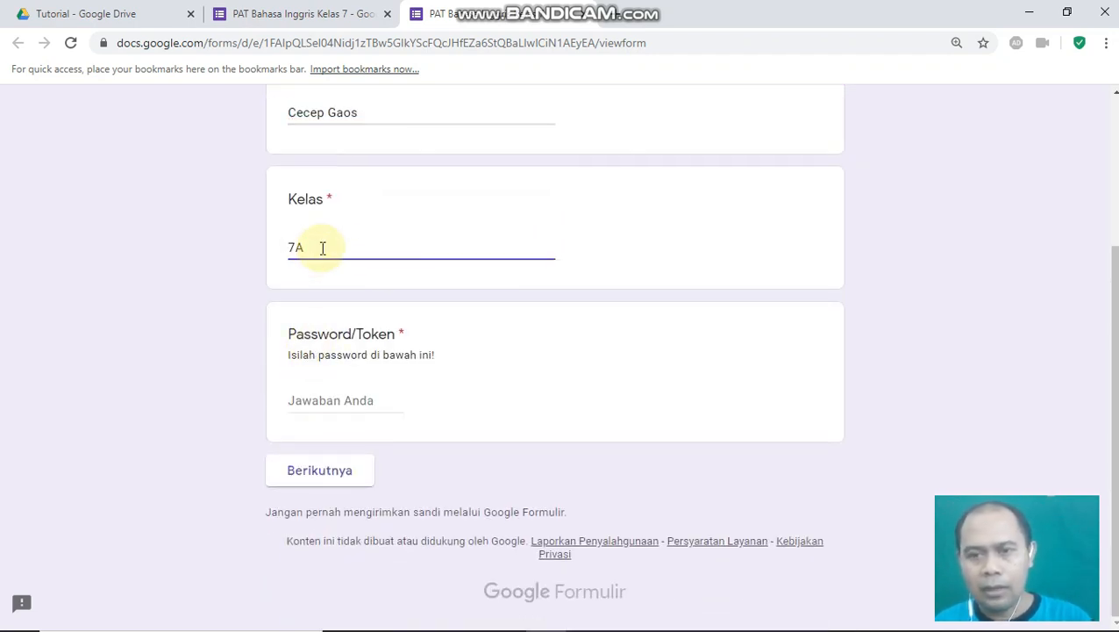
{"action": "left_click", "coordinate": [318, 421]}
{"action": "left_click", "coordinate": [331, 401]}
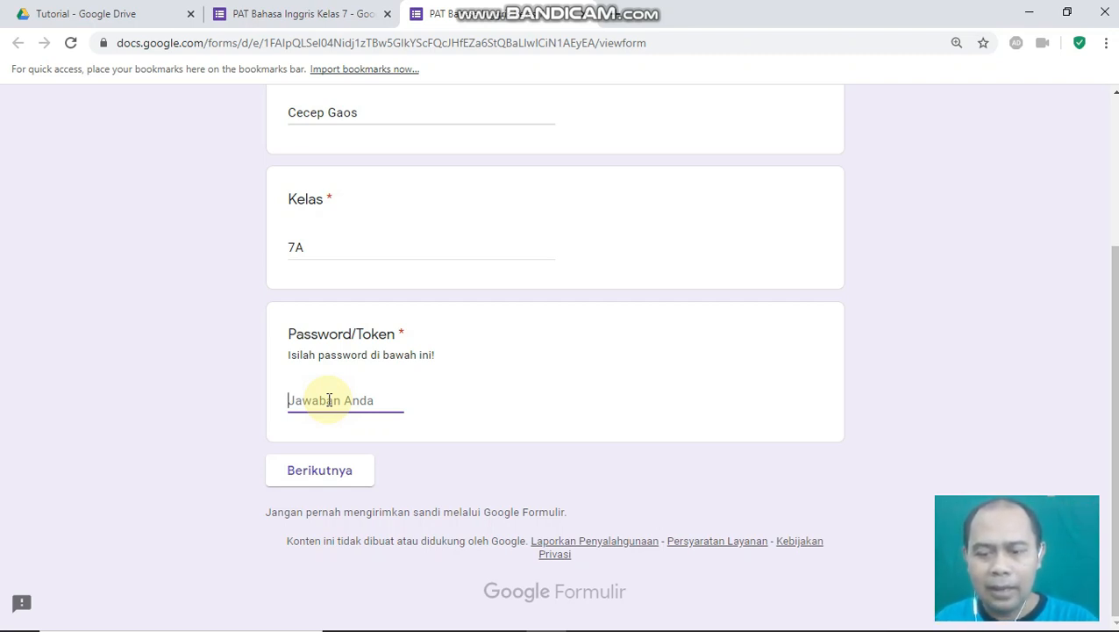
- Enter a token, trigger the wrong-password error with Berikutnya, then retype the correct token
{"action": "type", "text": "1920100"}
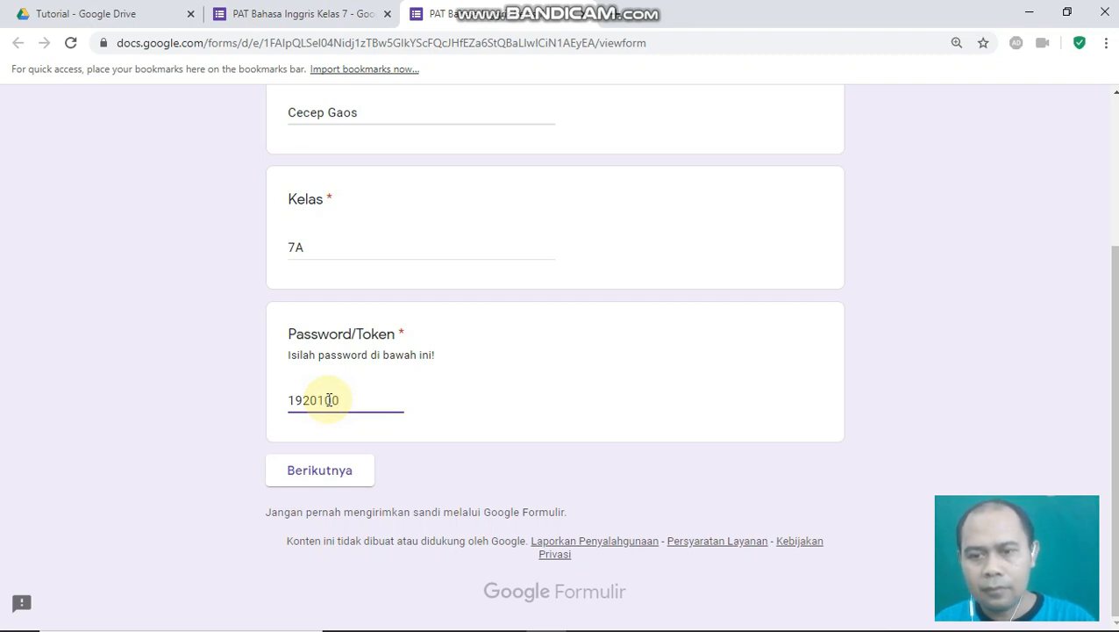
{"action": "left_click", "coordinate": [323, 478]}
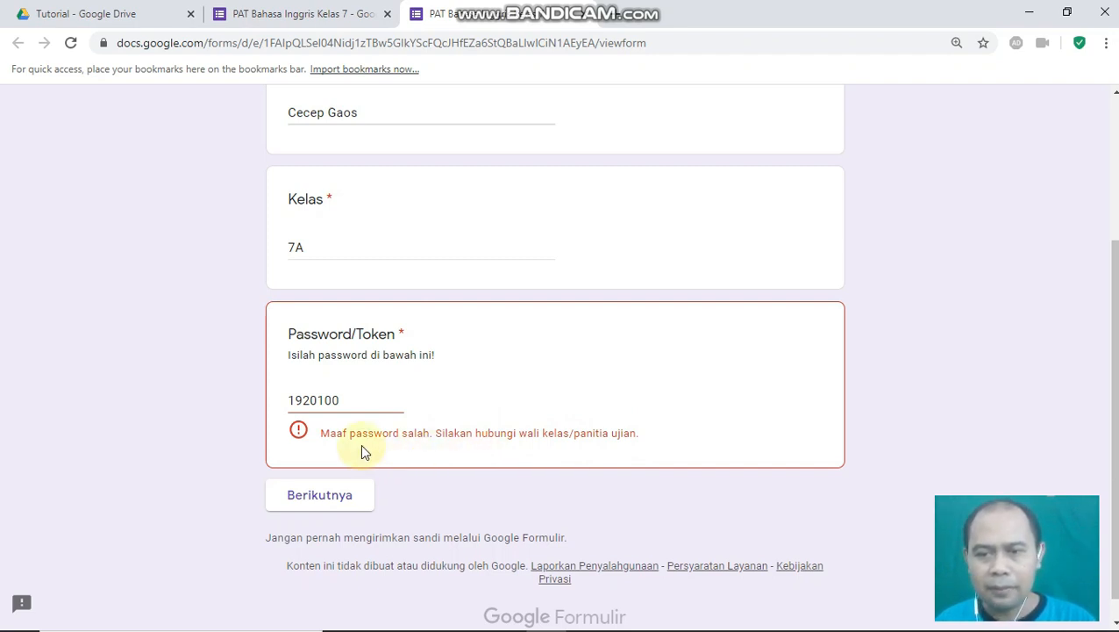
{"action": "left_click", "coordinate": [348, 403]}
{"action": "double_click", "coordinate": [348, 403]}
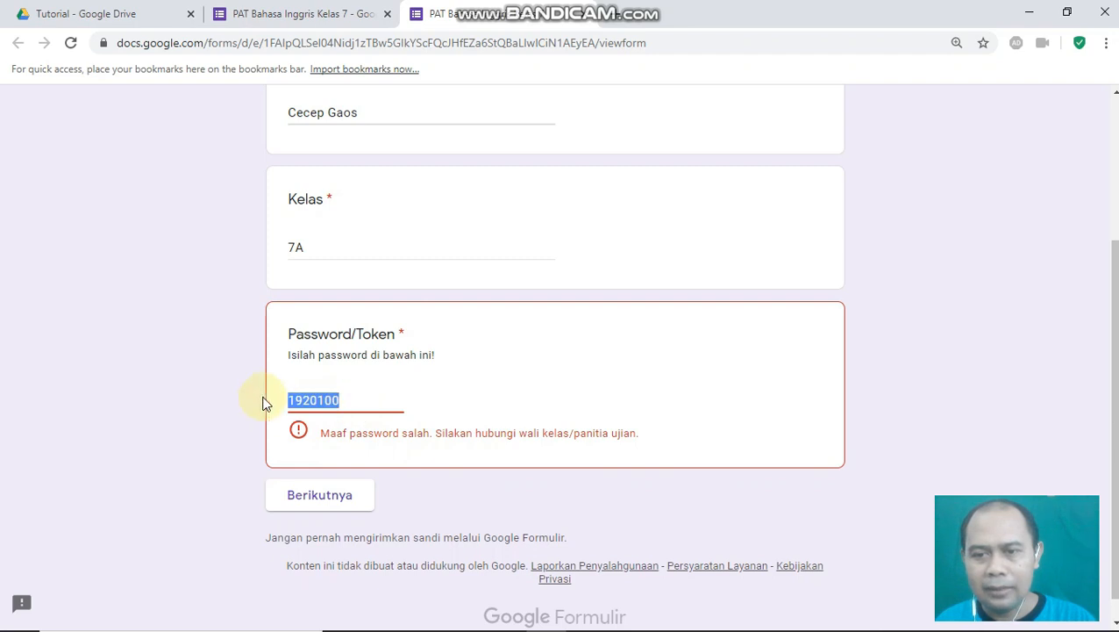
{"action": "type", "text": "192"}
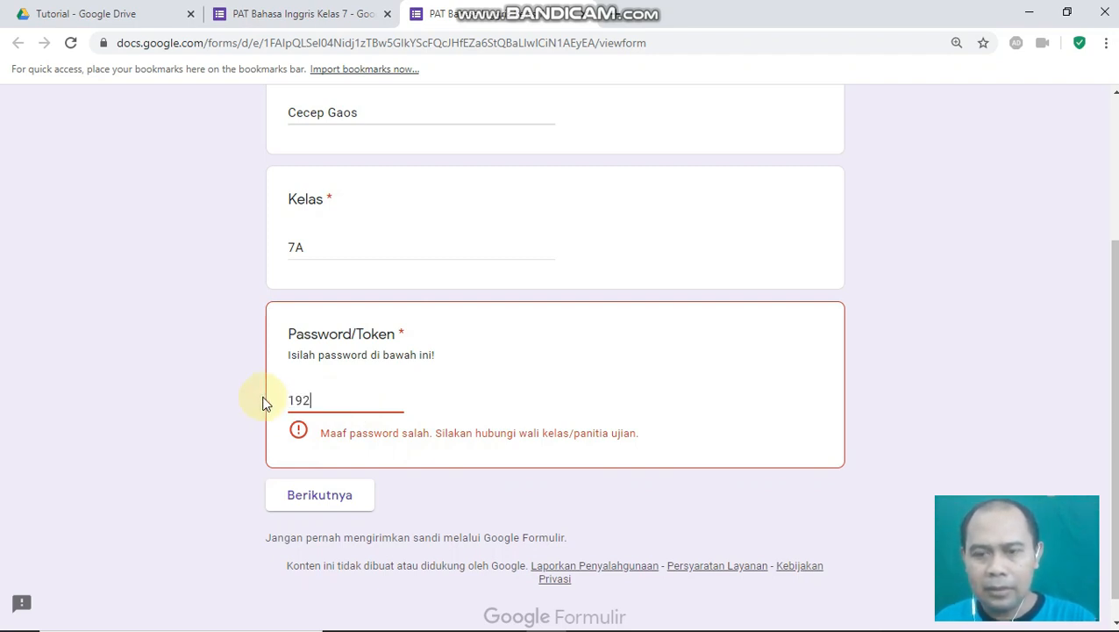
{"action": "type", "text": "000"}
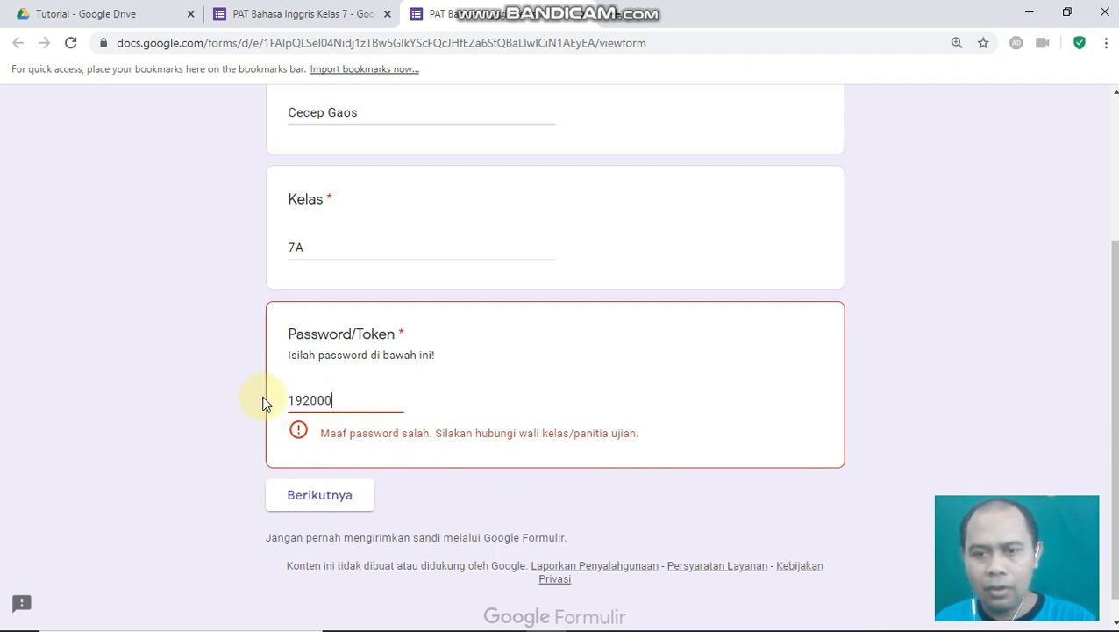
{"action": "type", "text": "1"}
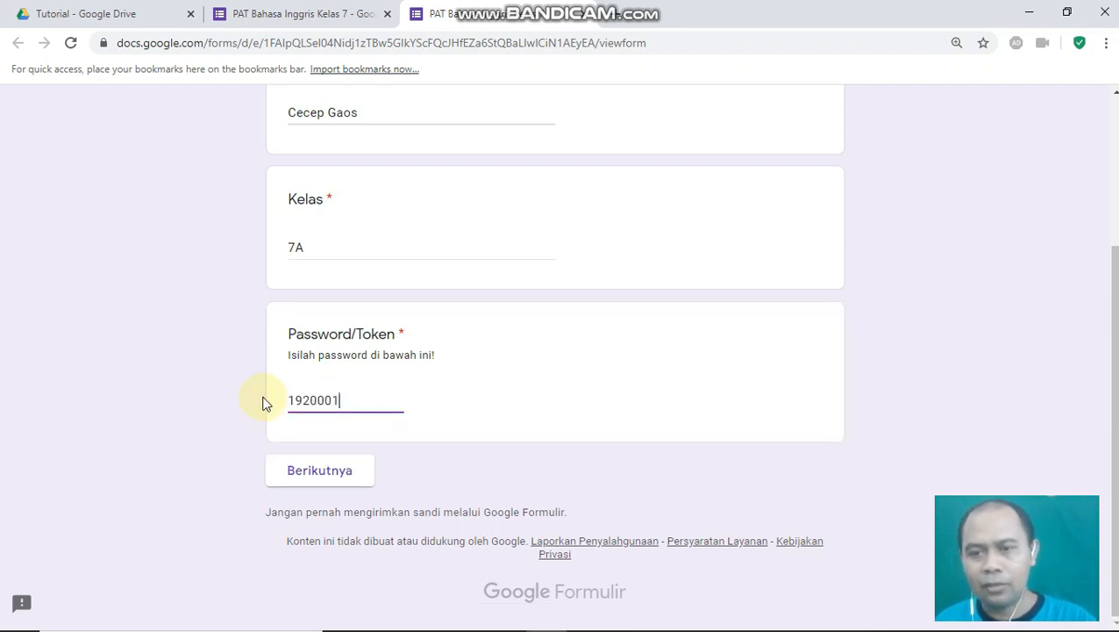
- Answer short and fat, submit the response, and view its 100/100 score
{"action": "left_click", "coordinate": [321, 476]}
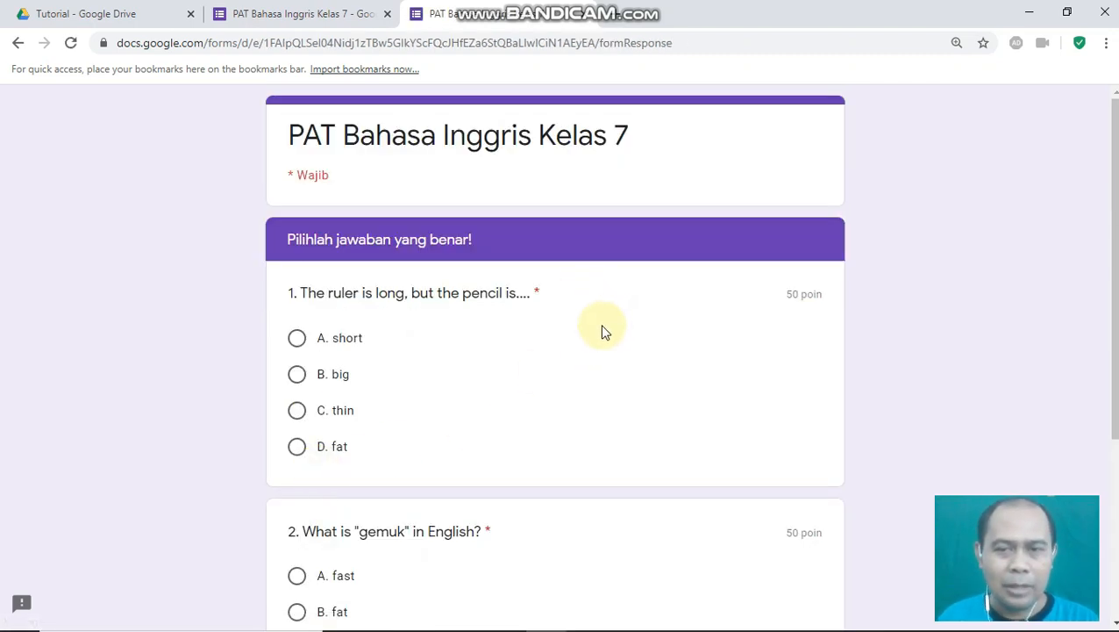
{"action": "scroll", "coordinate": [596, 318], "scroll_direction": "down", "scroll_amount": 1}
{"action": "scroll", "coordinate": [414, 272], "scroll_direction": "down", "scroll_amount": 2}
{"action": "scroll", "coordinate": [410, 271], "scroll_direction": "up", "scroll_amount": 3}
{"action": "scroll", "coordinate": [322, 307], "scroll_direction": "down", "scroll_amount": 3}
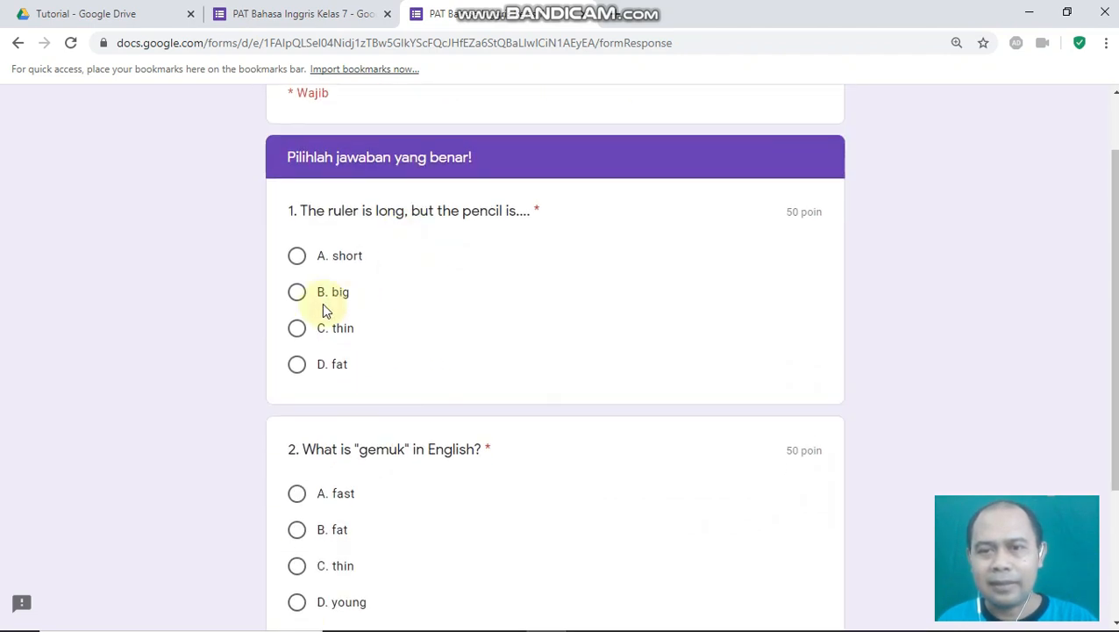
{"action": "scroll", "coordinate": [322, 301], "scroll_direction": "up", "scroll_amount": 2}
{"action": "left_click", "coordinate": [296, 256]}
{"action": "scroll", "coordinate": [360, 369], "scroll_direction": "down", "scroll_amount": 2}
{"action": "left_click", "coordinate": [299, 367]}
{"action": "left_click", "coordinate": [402, 507]}
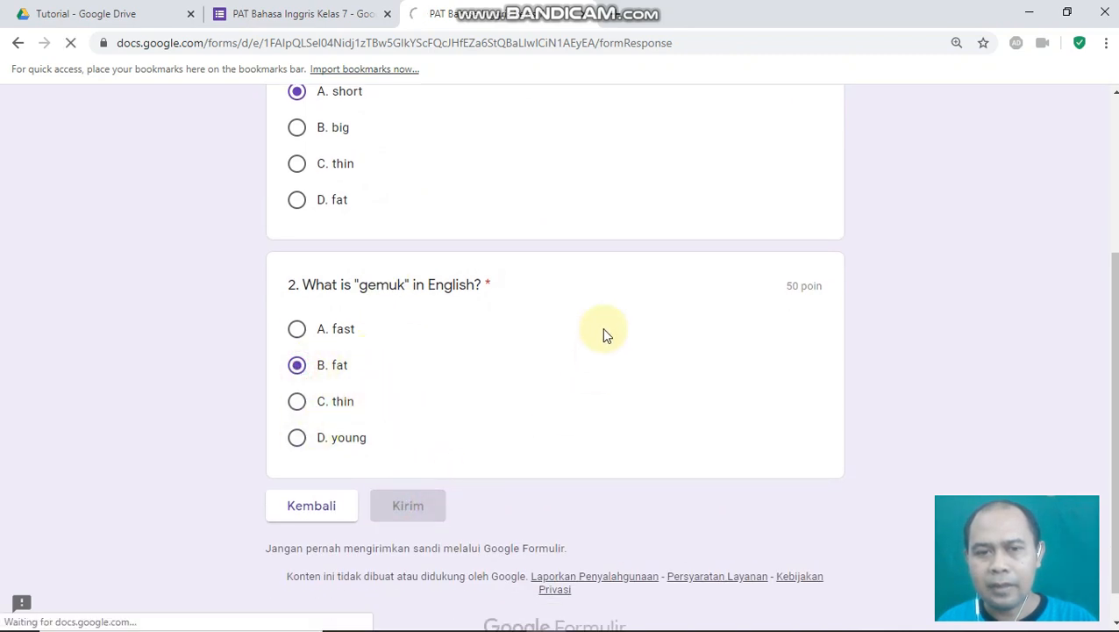
{"action": "left_click", "coordinate": [349, 244]}
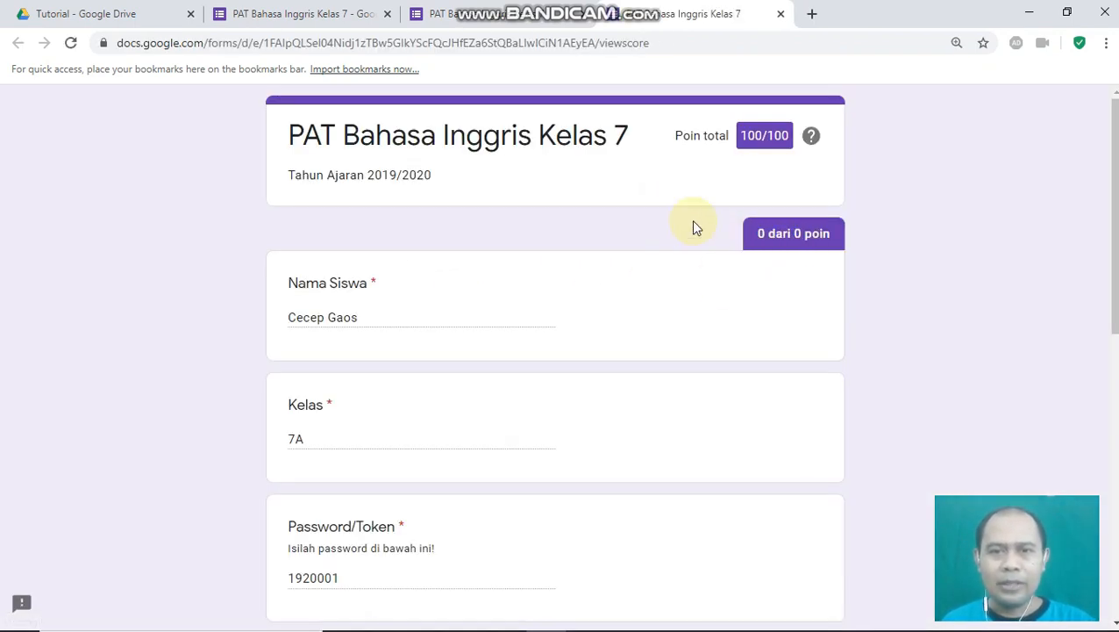
- Return to the form editor and choose Add-on from the Lainnya menu
{"action": "left_click", "coordinate": [301, 17]}
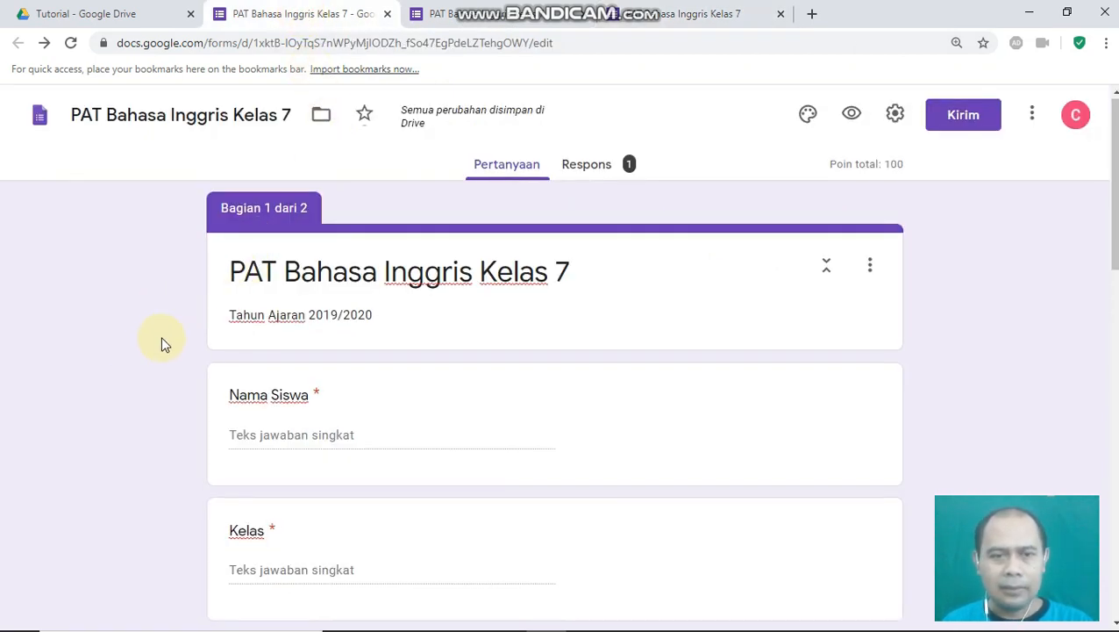
{"action": "scroll", "coordinate": [163, 343], "scroll_direction": "down", "scroll_amount": 2}
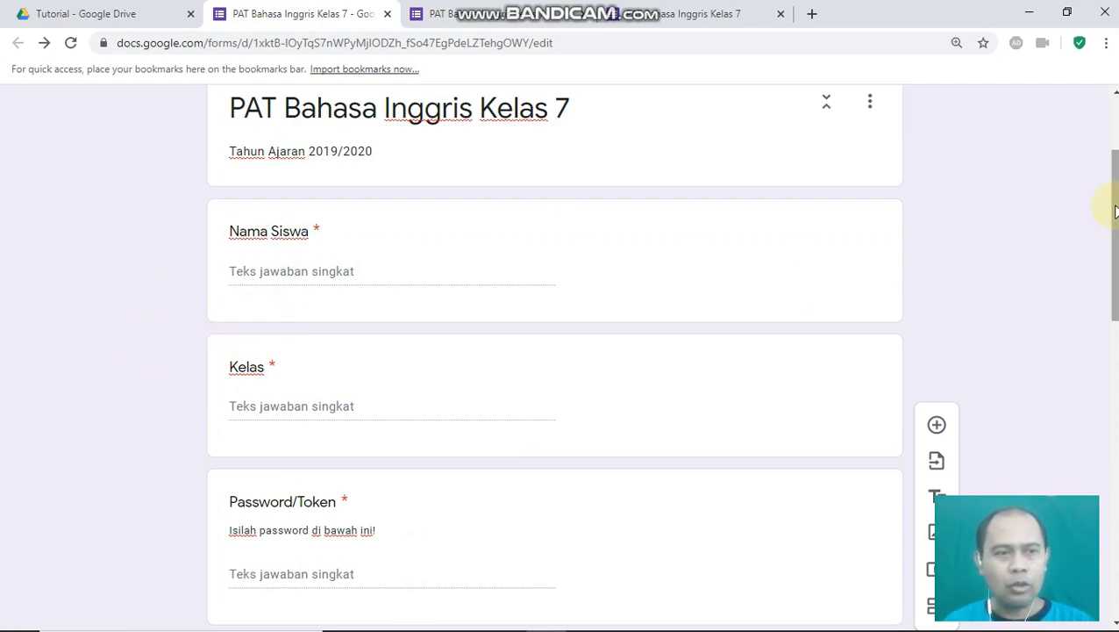
{"action": "scroll", "coordinate": [1115, 211], "scroll_direction": "up", "scroll_amount": 2}
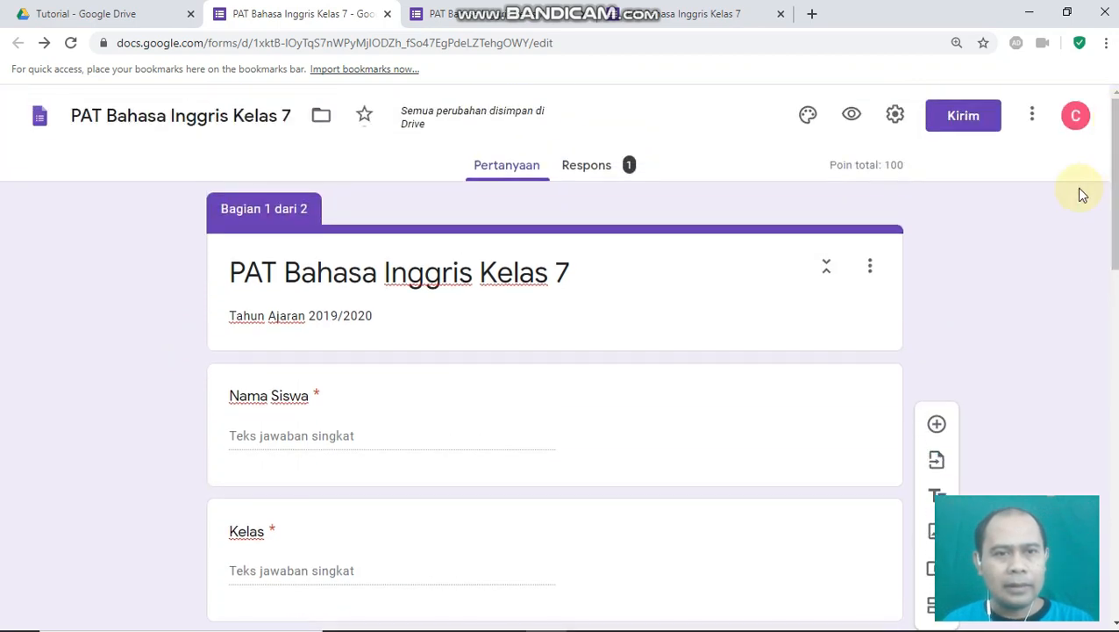
{"action": "left_click", "coordinate": [1033, 123]}
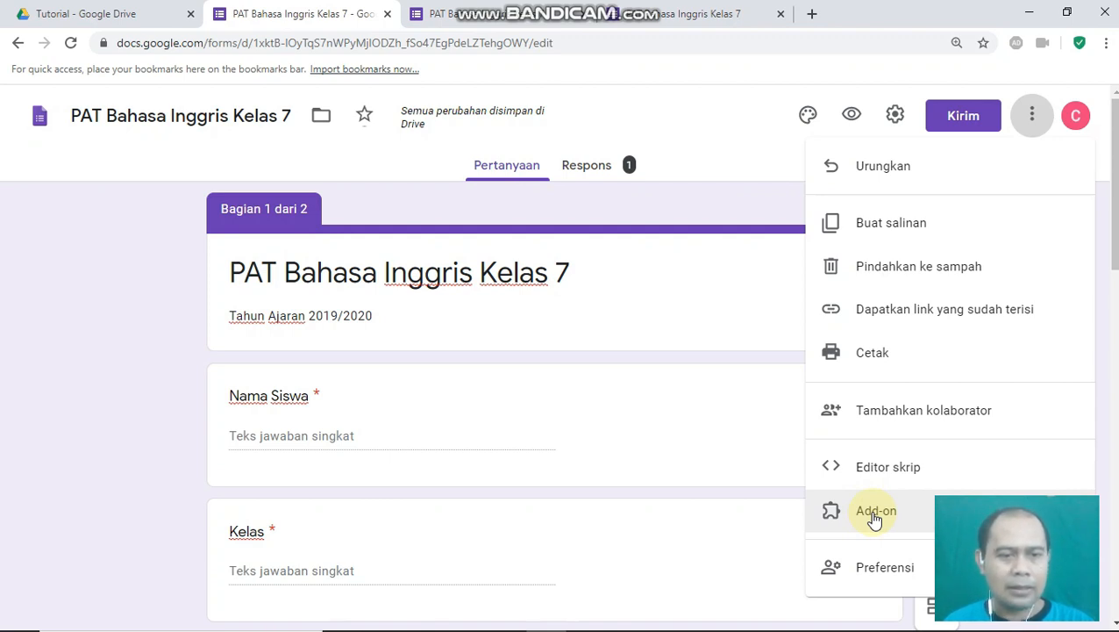
{"action": "left_click", "coordinate": [876, 513]}
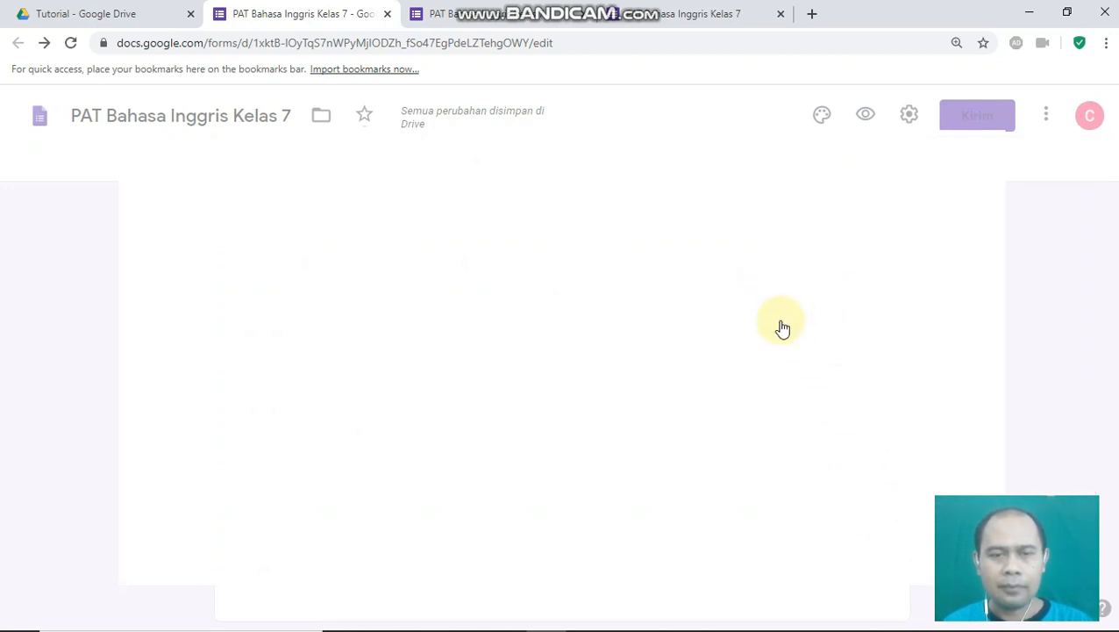
- Search the Marketplace for timify.me and open the Timify.me add-on page
{"action": "left_click", "coordinate": [565, 158]}
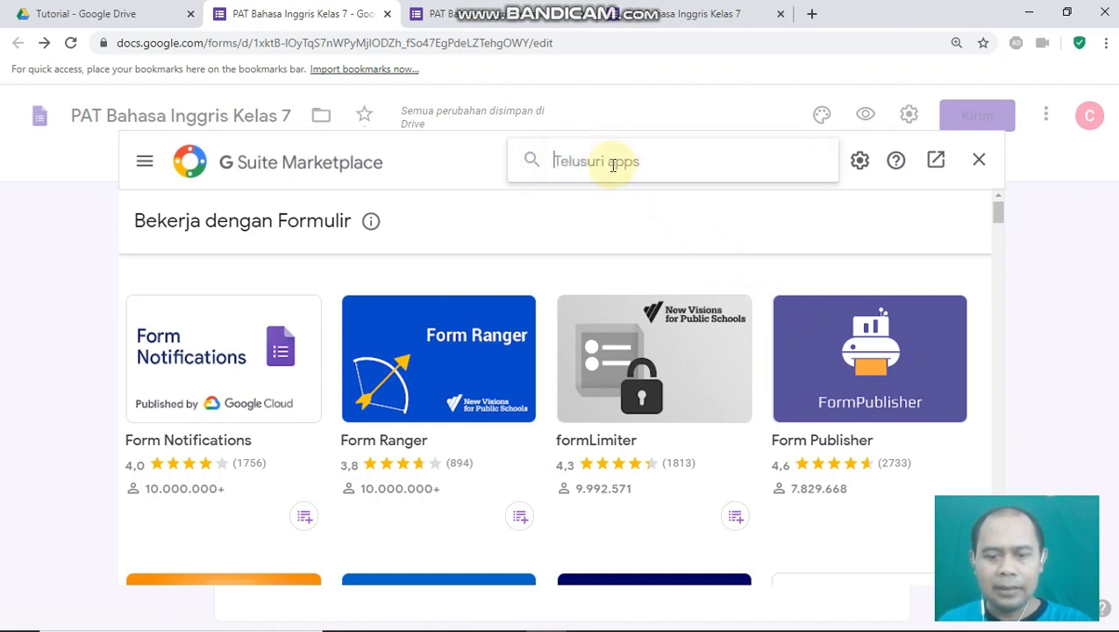
{"action": "type", "text": "tim"}
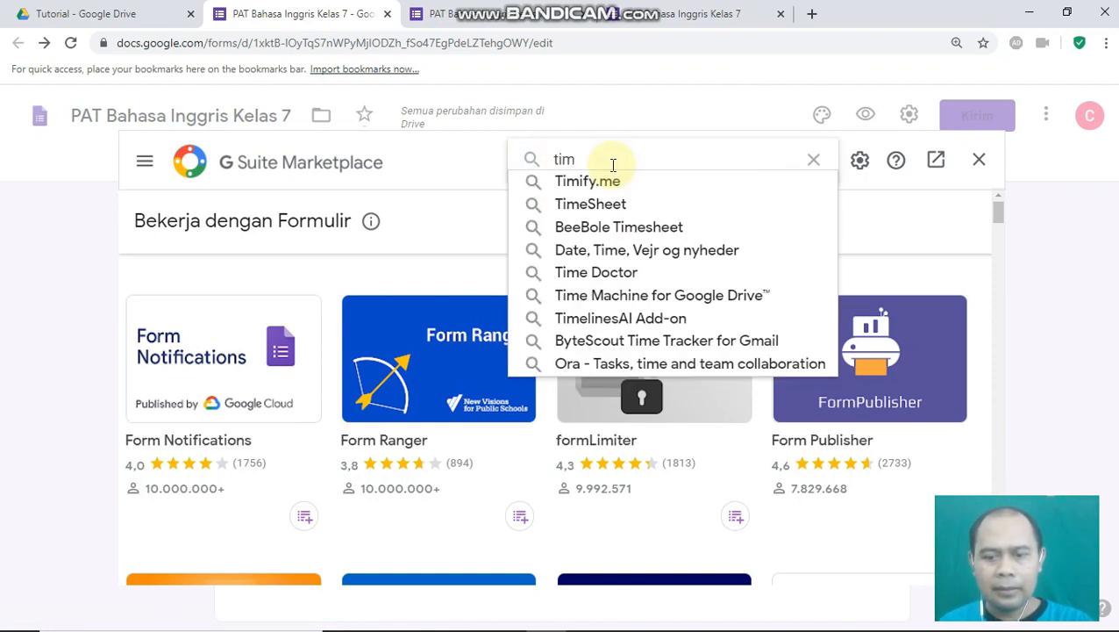
{"action": "type", "text": "ify.me"}
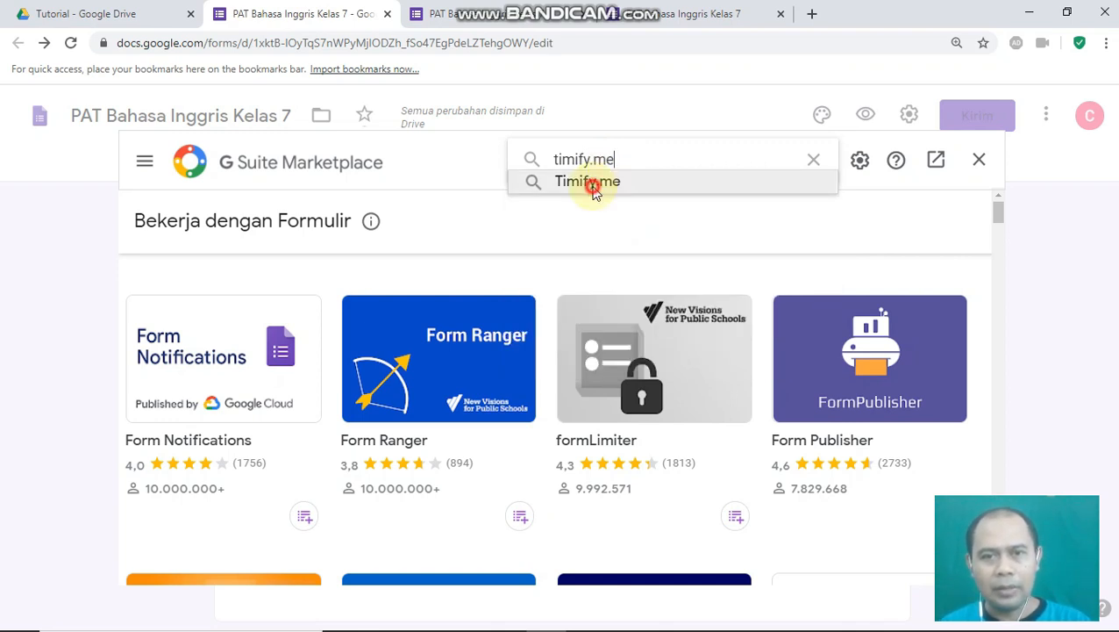
{"action": "left_click", "coordinate": [593, 188]}
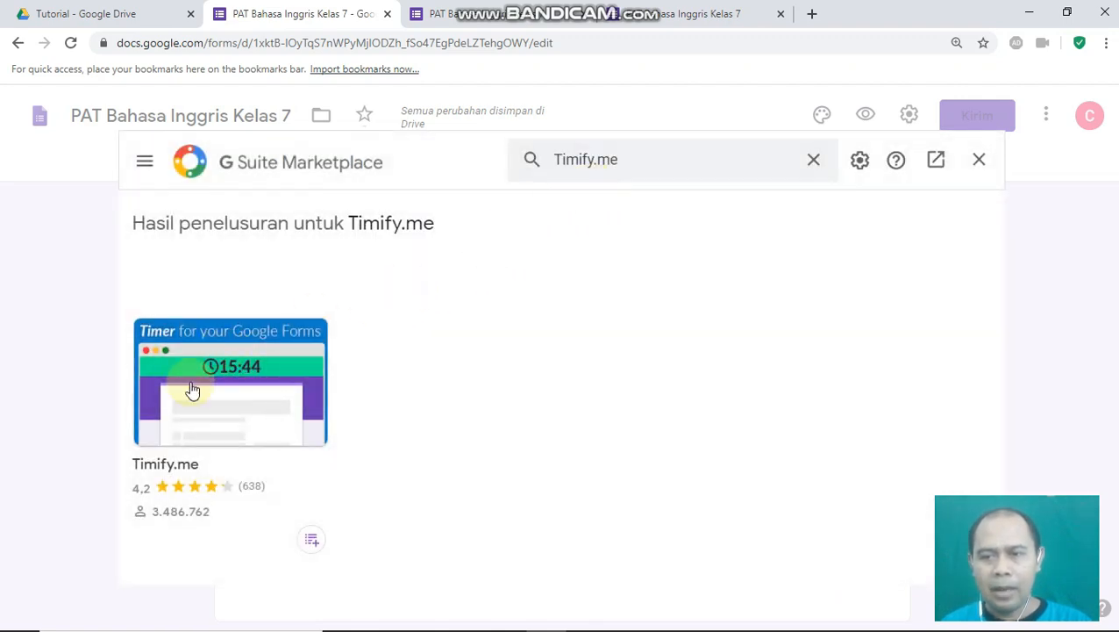
{"action": "left_click", "coordinate": [232, 401]}
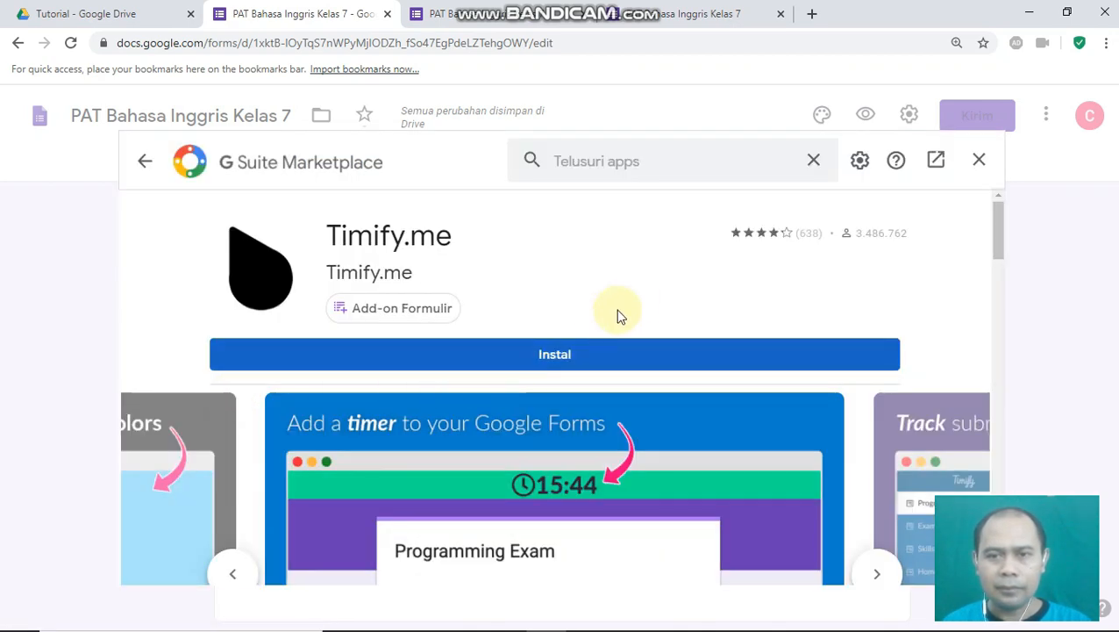
- Install Timify.me, authorize it for the Google account, and finish the setup walkthrough
{"action": "left_click", "coordinate": [560, 358]}
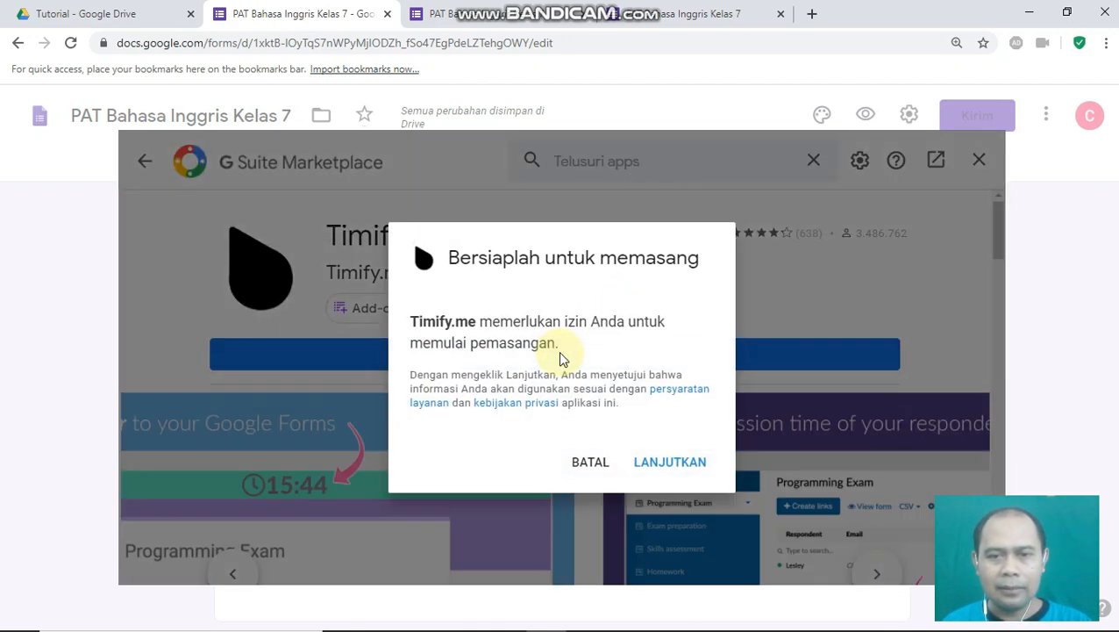
{"action": "left_click", "coordinate": [662, 465]}
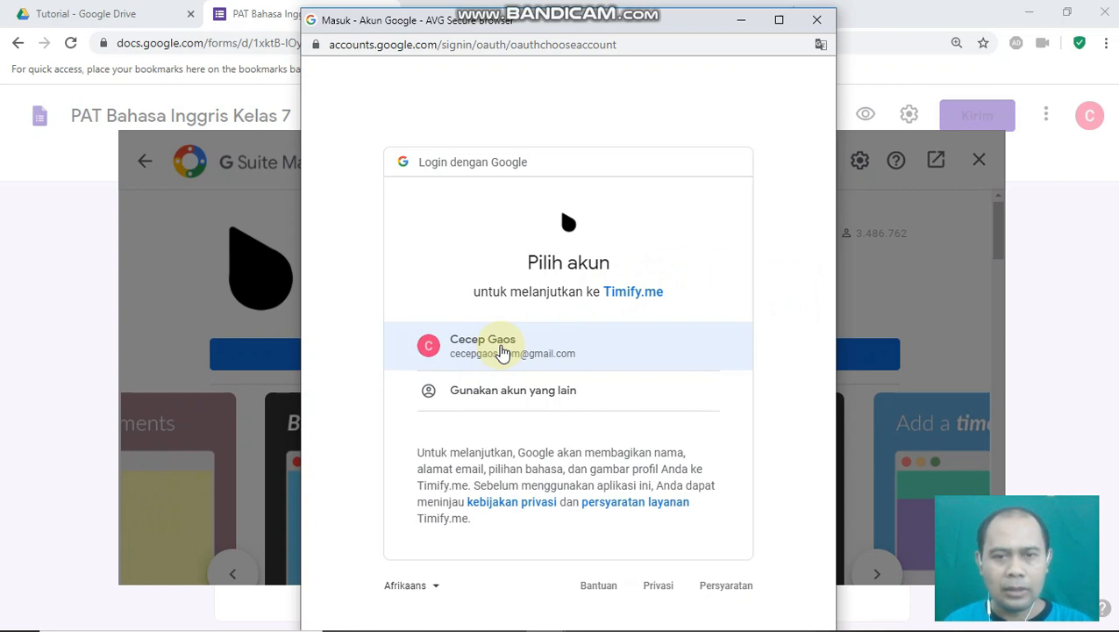
{"action": "left_click", "coordinate": [478, 350]}
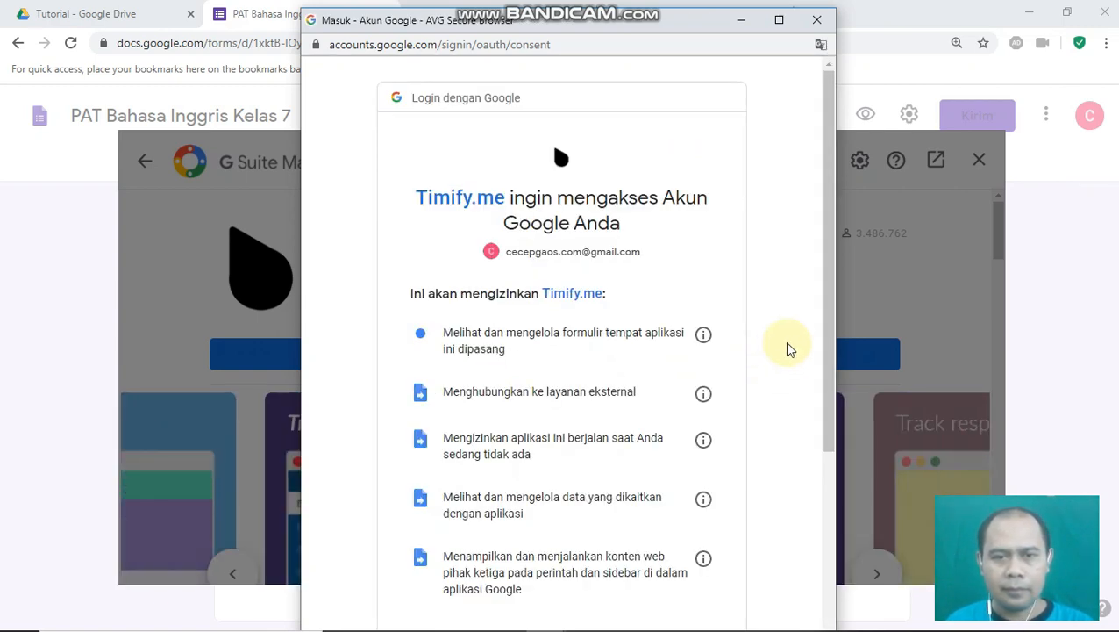
{"action": "scroll", "coordinate": [788, 351], "scroll_direction": "down", "scroll_amount": 3}
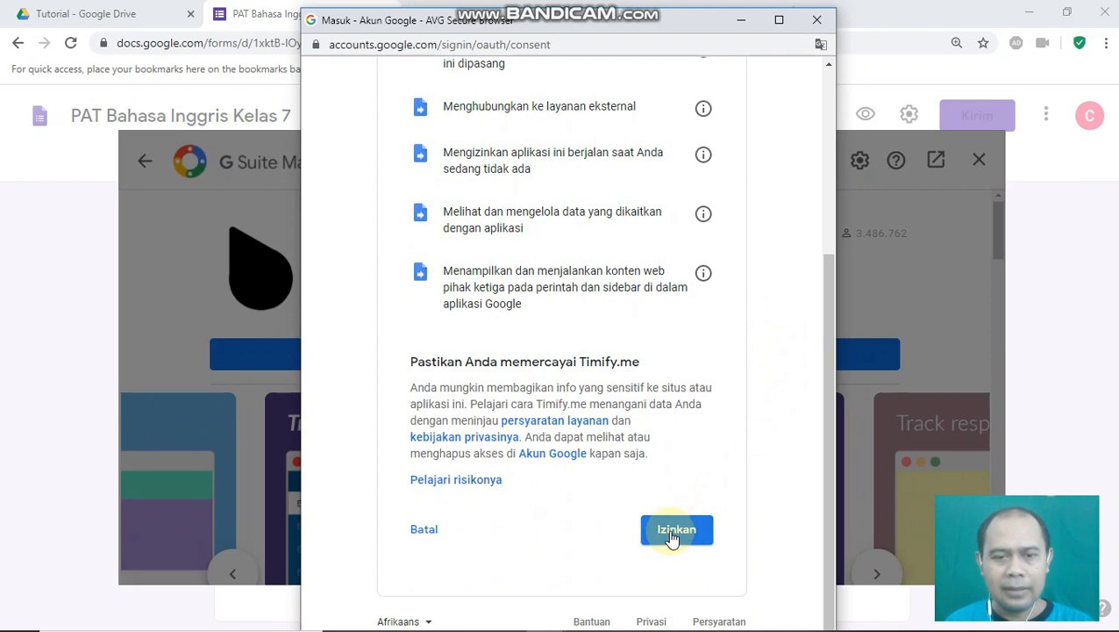
{"action": "left_click", "coordinate": [671, 537]}
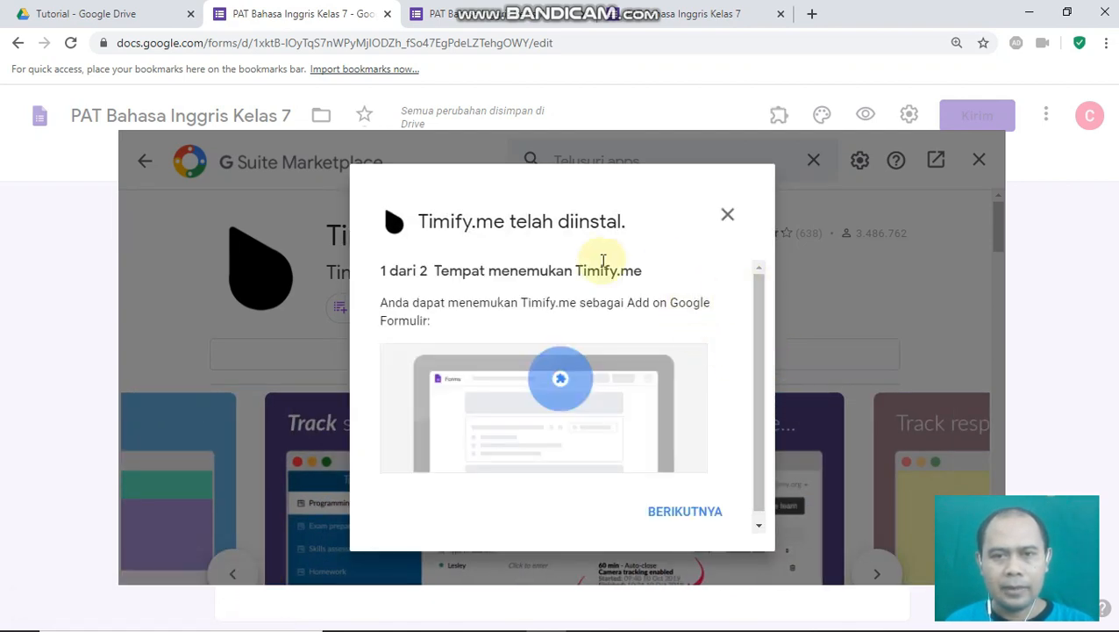
{"action": "scroll", "coordinate": [693, 447], "scroll_direction": "down", "scroll_amount": 1}
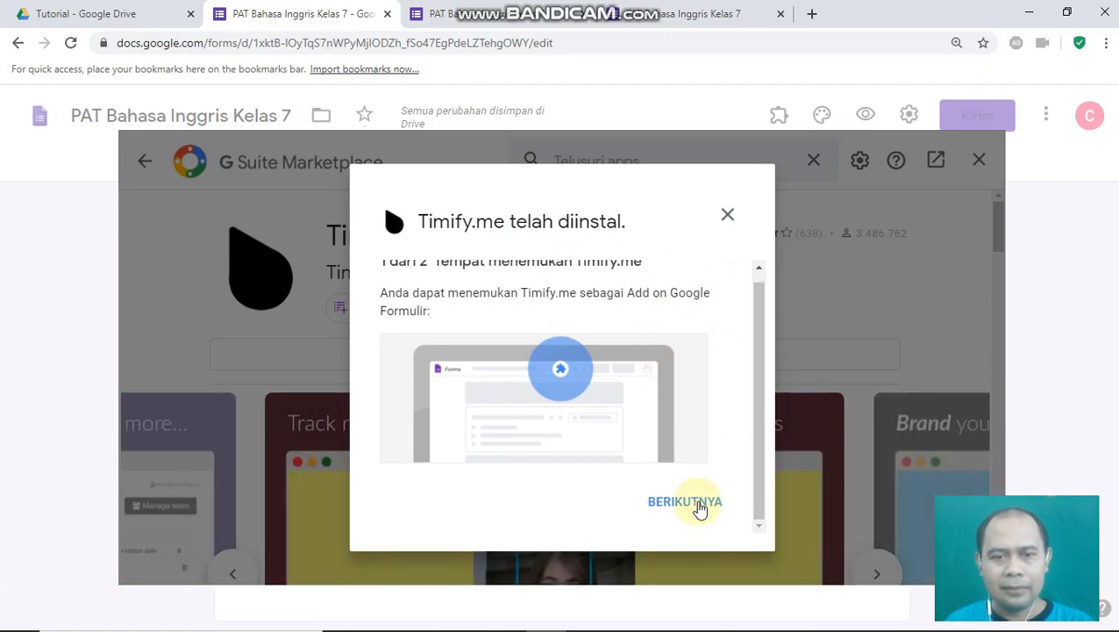
{"action": "left_click", "coordinate": [698, 505]}
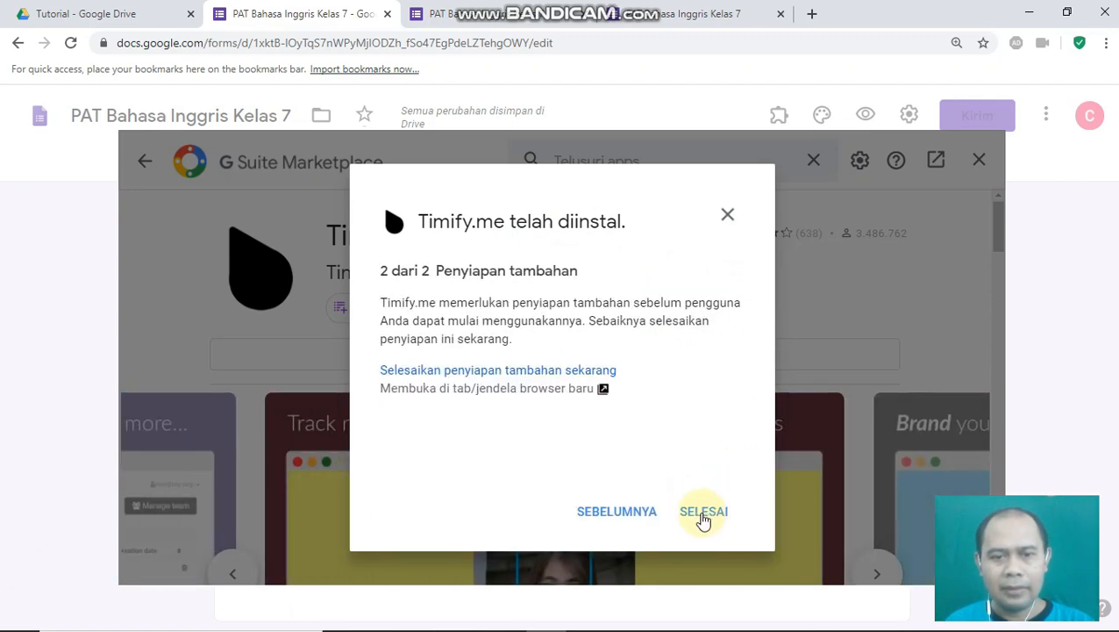
{"action": "left_click", "coordinate": [704, 515]}
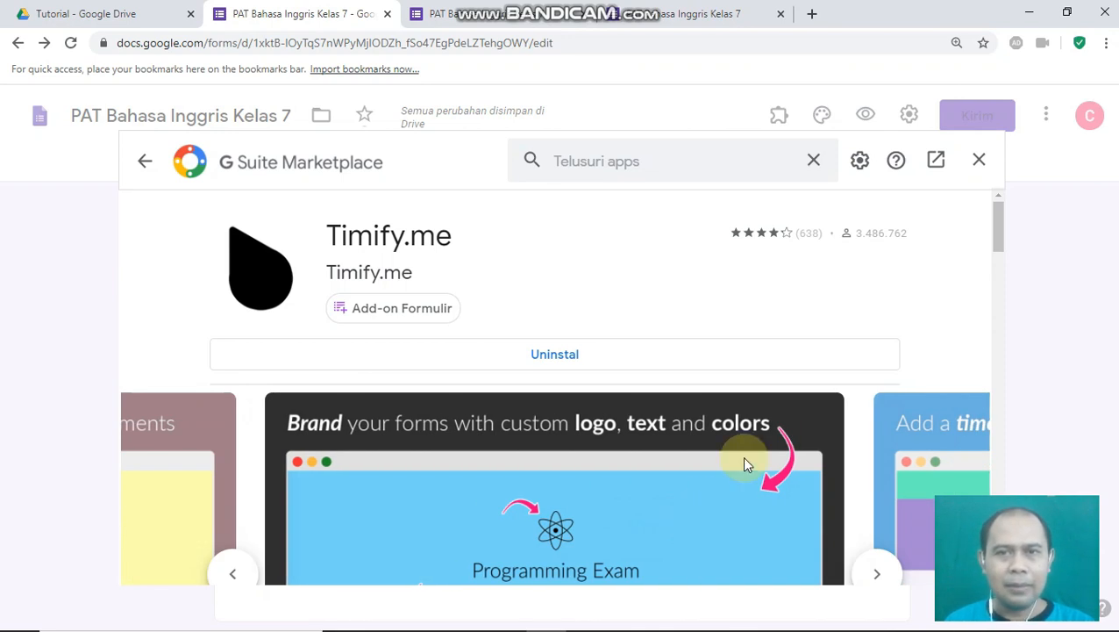
- Open Timify.me > Configure from the Pengaya menu and enable the add-on for this form
{"action": "left_click", "coordinate": [978, 163]}
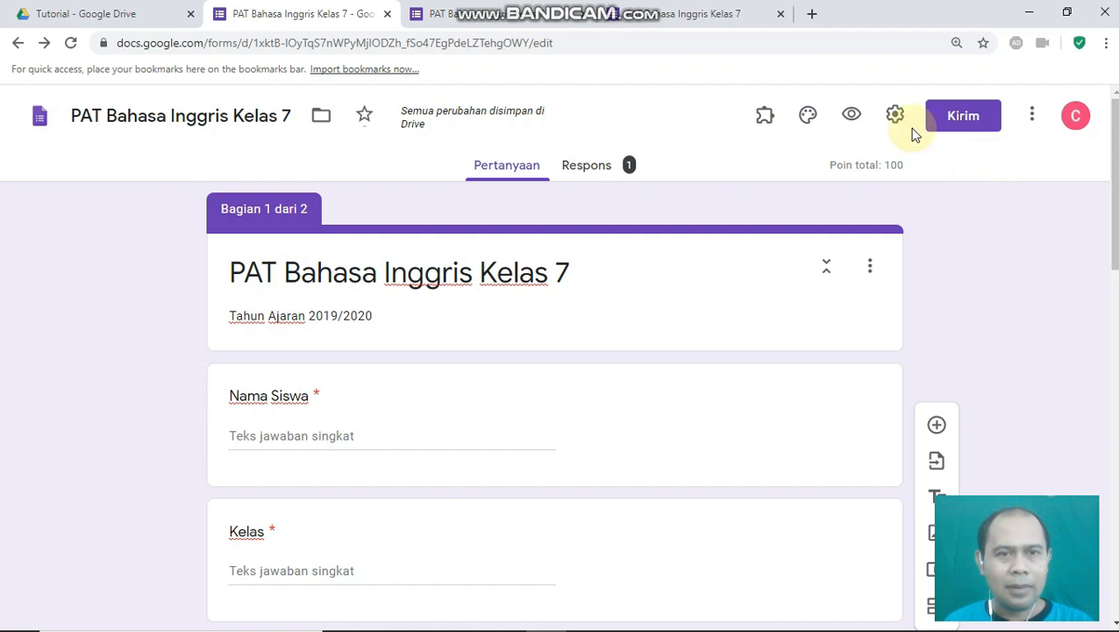
{"action": "left_click", "coordinate": [765, 121]}
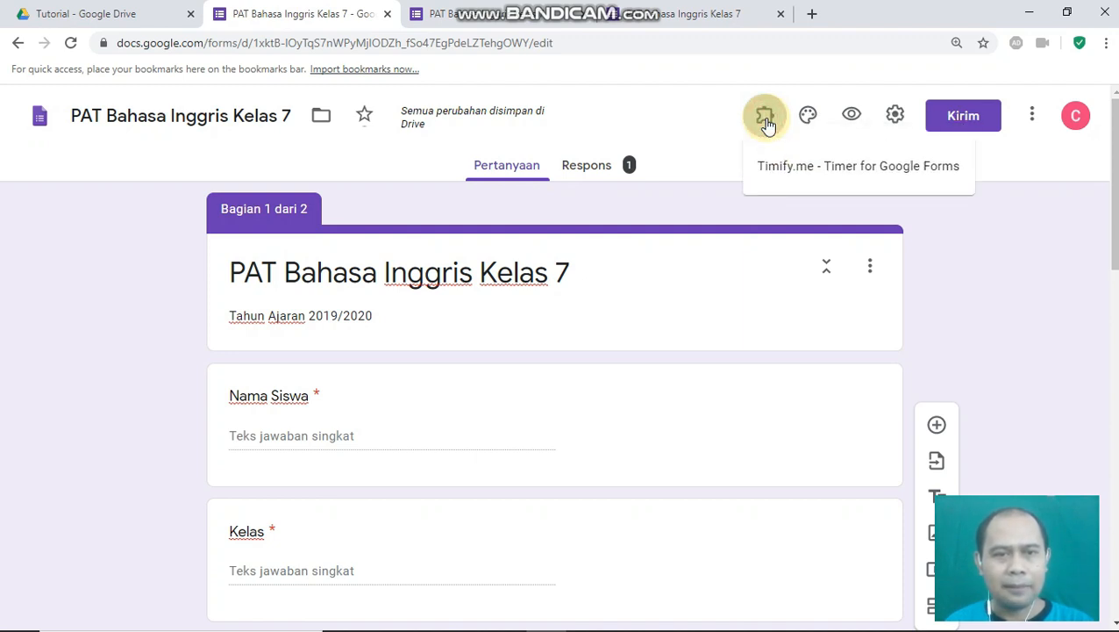
{"action": "left_click", "coordinate": [811, 172]}
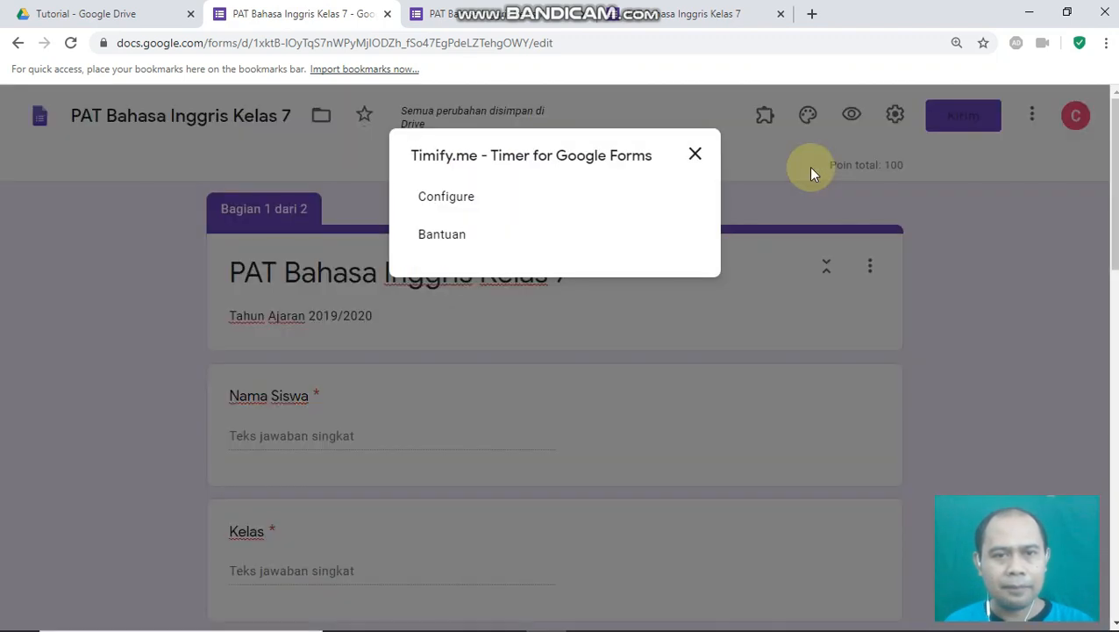
{"action": "left_click", "coordinate": [455, 201]}
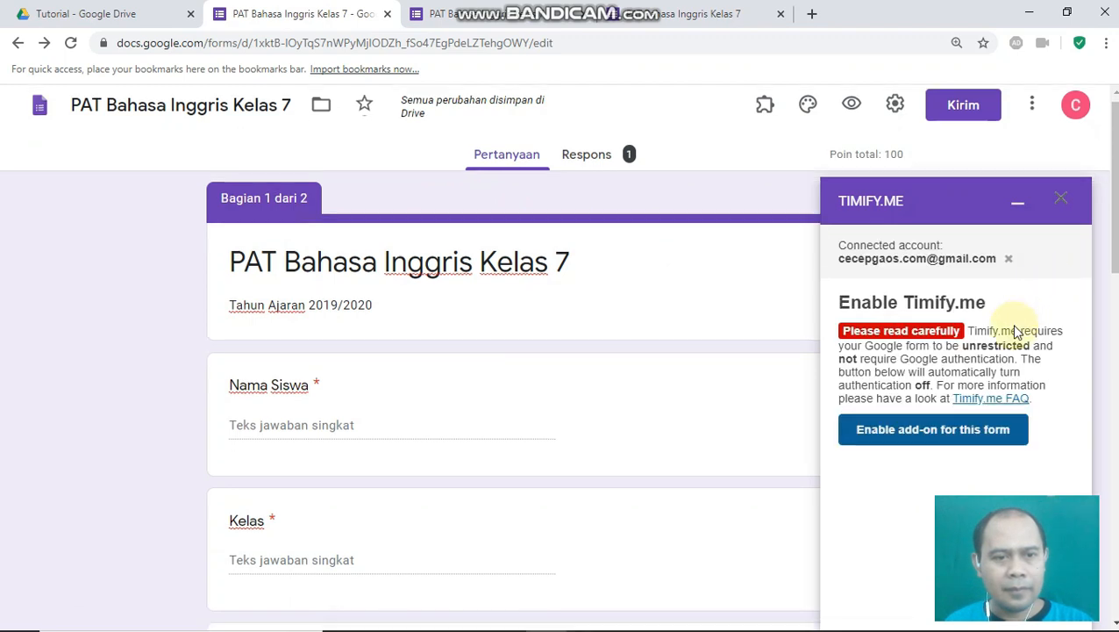
{"action": "scroll", "coordinate": [1039, 292], "scroll_direction": "down", "scroll_amount": 2}
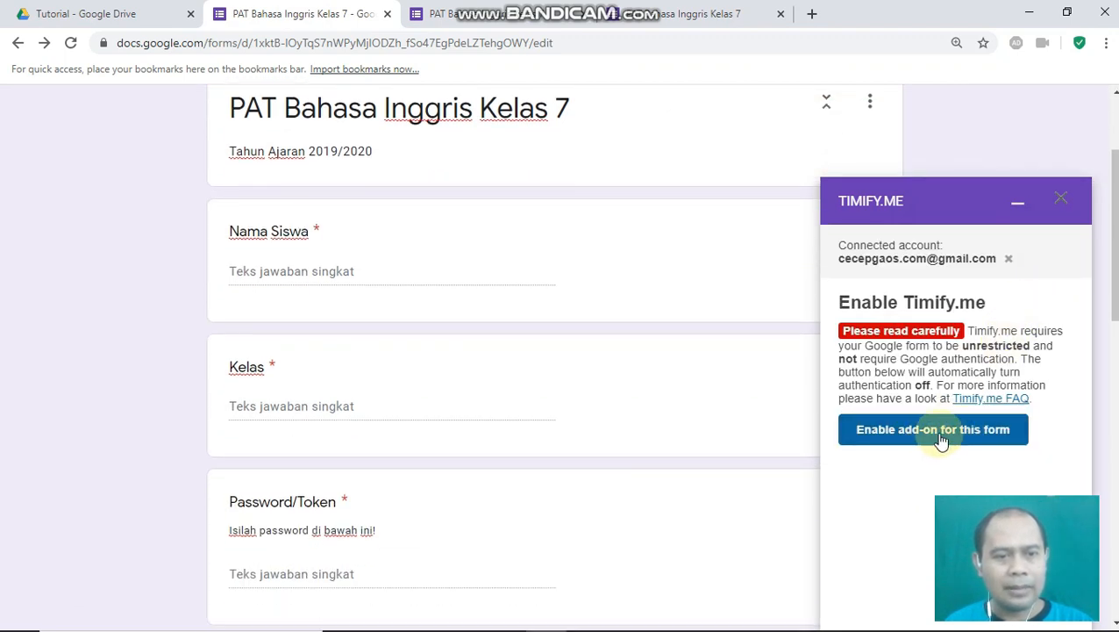
{"action": "left_click", "coordinate": [940, 438]}
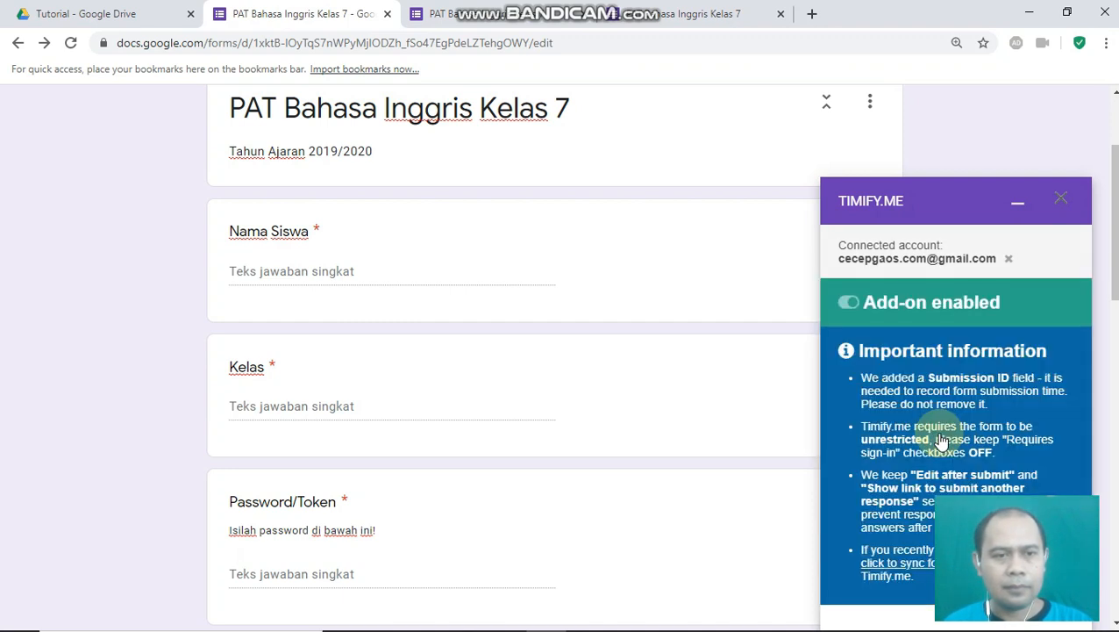
- Switch to the browser tab showing the submitted response confirmation
{"action": "scroll", "coordinate": [930, 441], "scroll_direction": "down", "scroll_amount": 3}
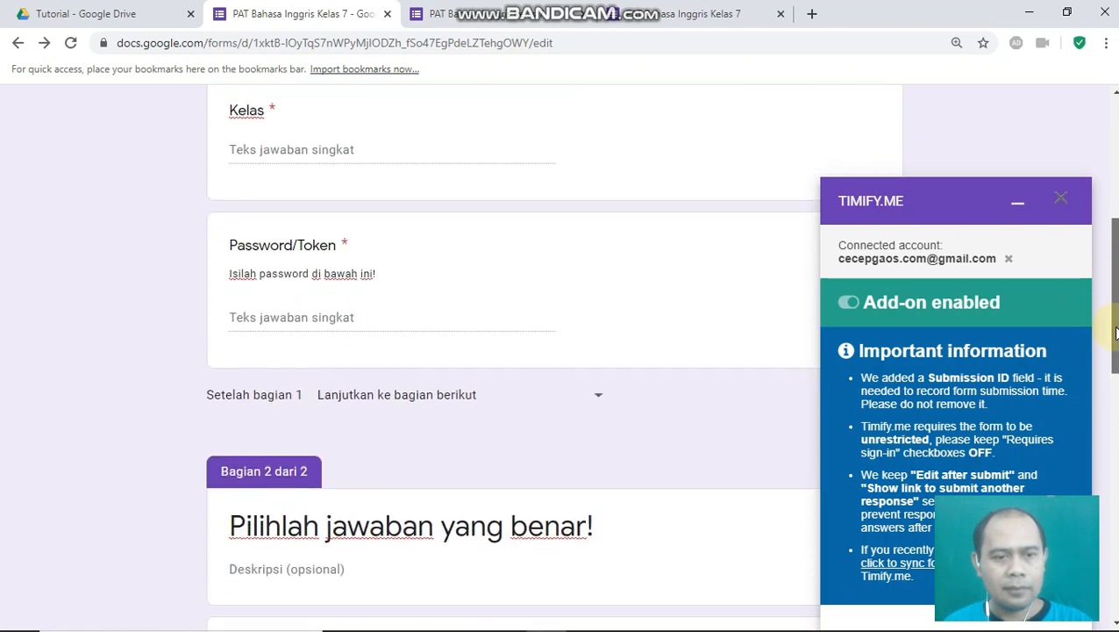
{"action": "scroll", "coordinate": [904, 439], "scroll_direction": "down", "scroll_amount": 3}
{"action": "scroll", "coordinate": [919, 456], "scroll_direction": "down", "scroll_amount": 1}
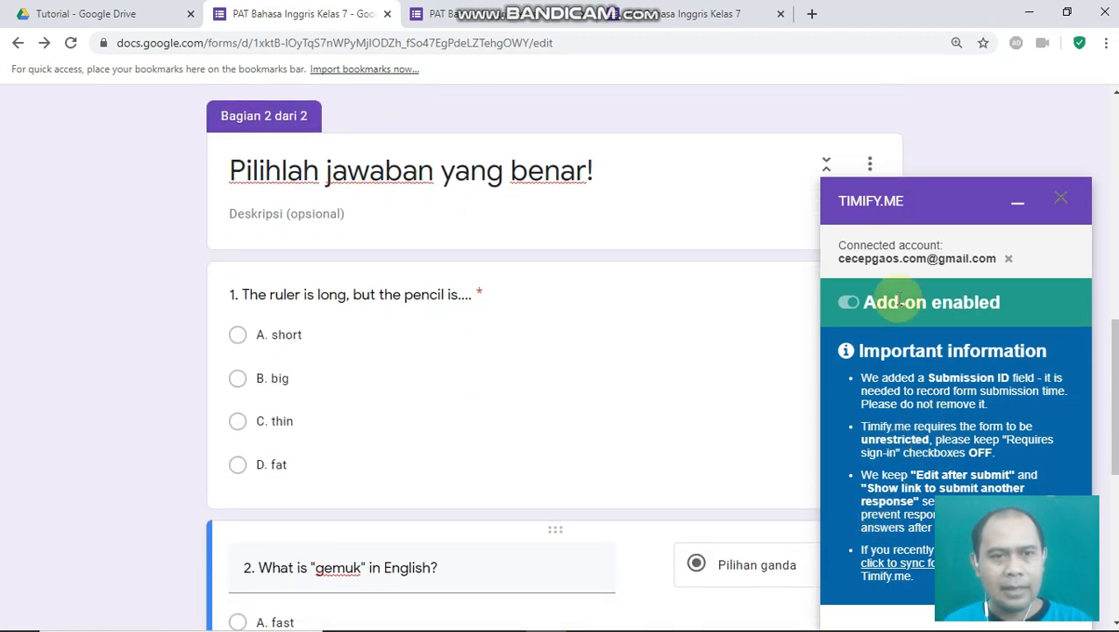
{"action": "left_click", "coordinate": [494, 17]}
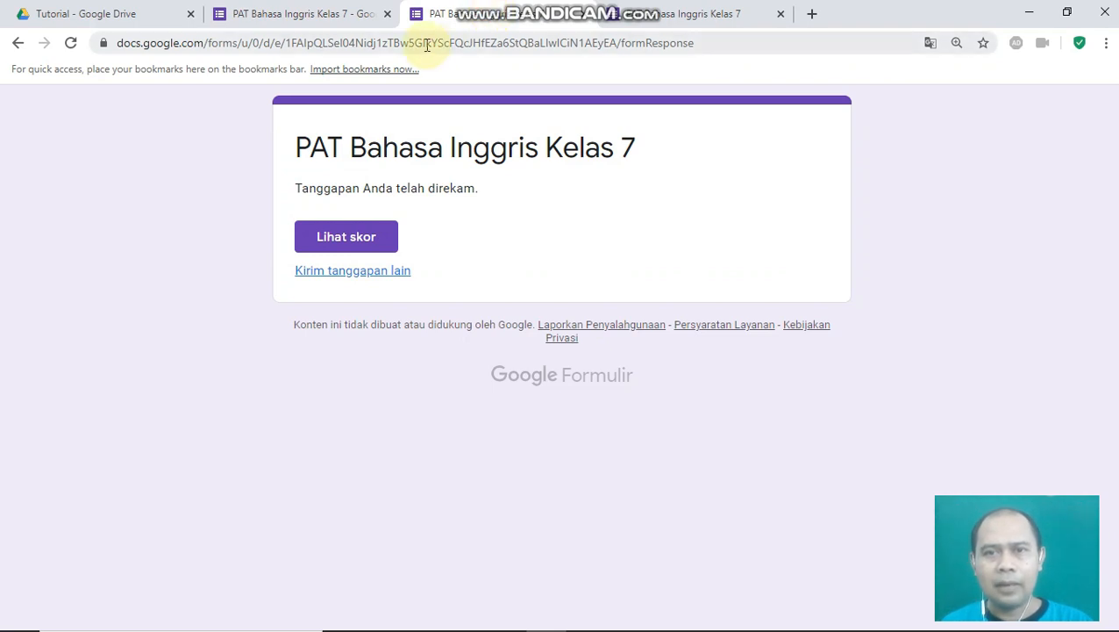
- Open timify.me in a new tab and sign in with the Google account
{"action": "left_click", "coordinate": [811, 13]}
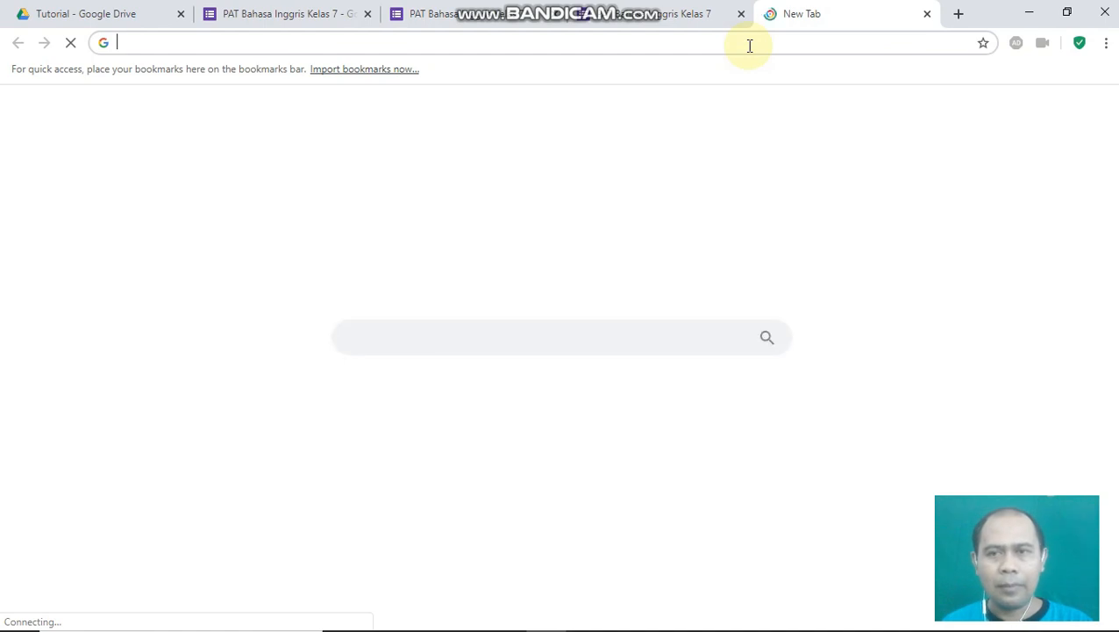
{"action": "type", "text": "tim"}
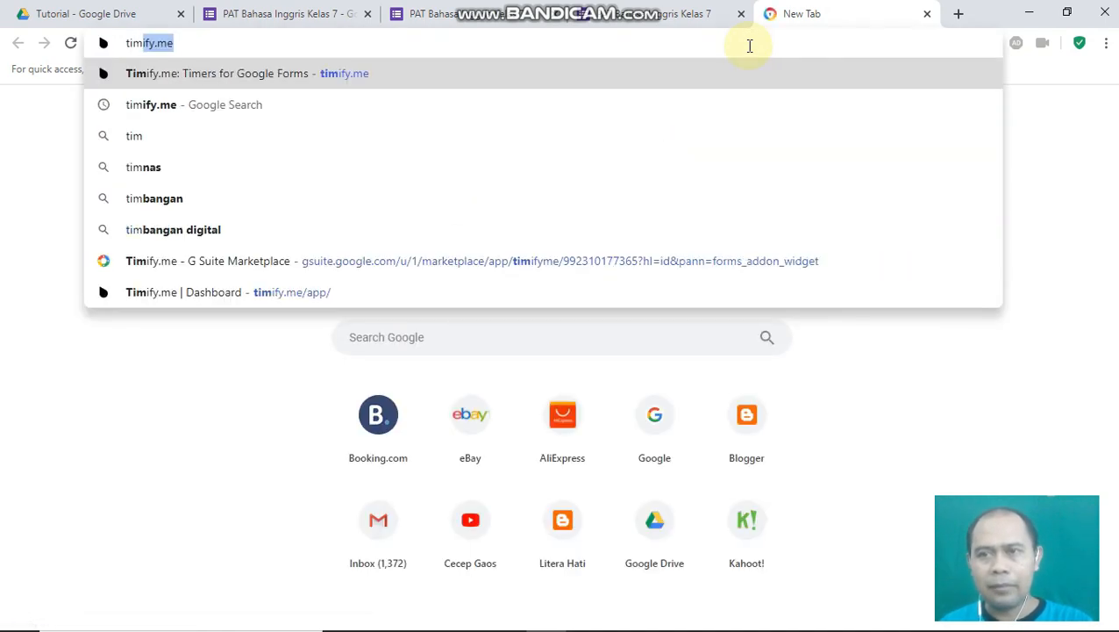
{"action": "key", "text": "Return"}
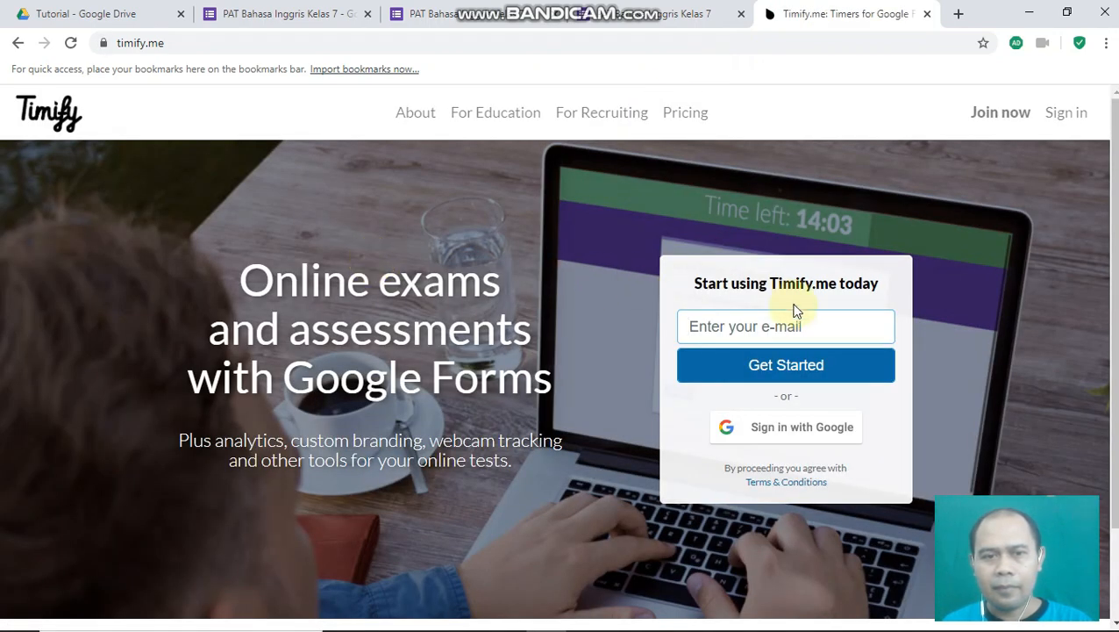
{"action": "left_click", "coordinate": [772, 335]}
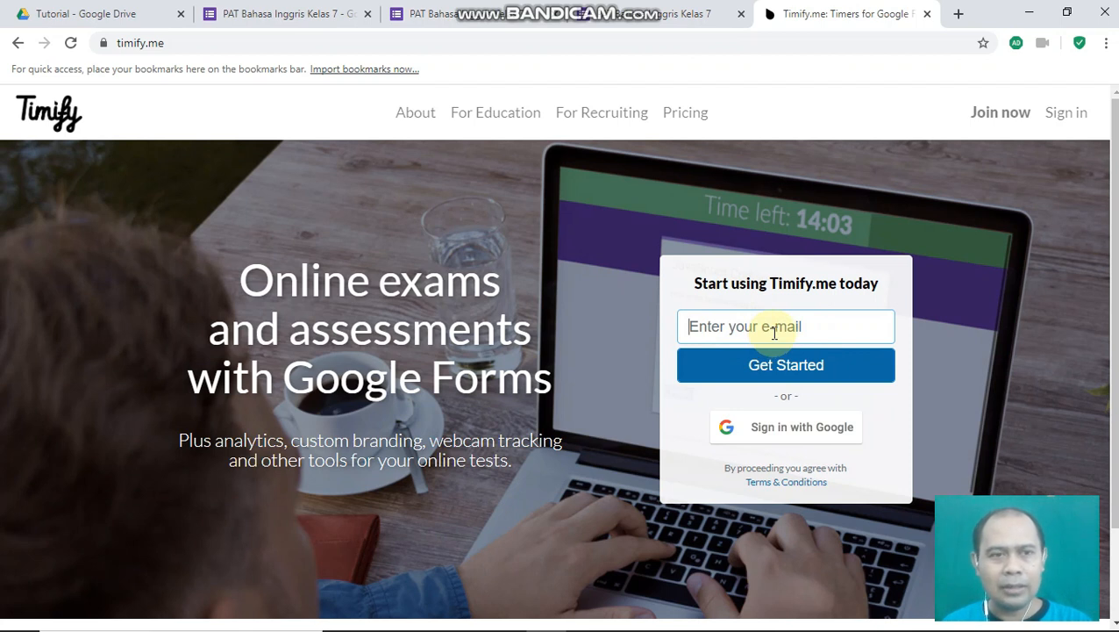
{"action": "left_click", "coordinate": [791, 430]}
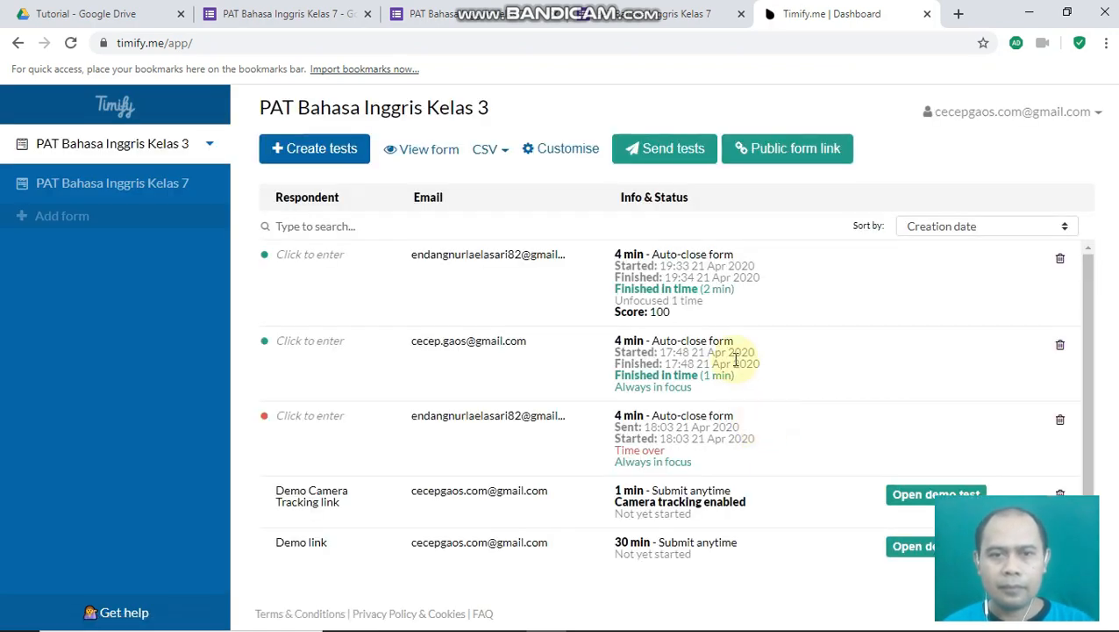
- Select the PAT Bahasa Inggris Kelas 7 form in Timify.me and begin creating tests for it
{"action": "left_click", "coordinate": [104, 193]}
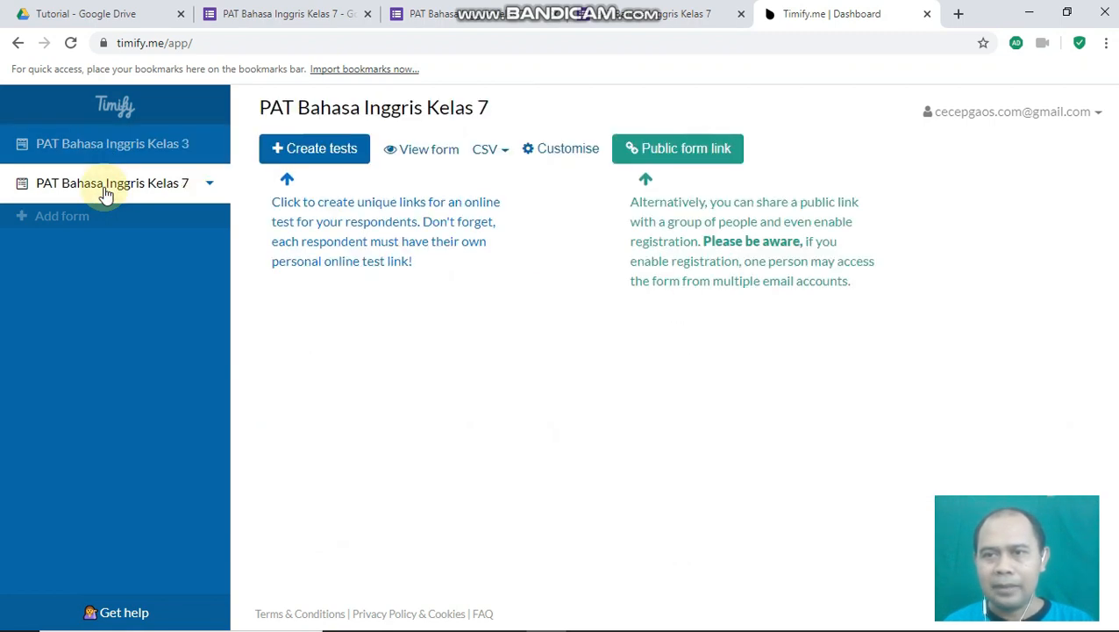
{"action": "left_click", "coordinate": [297, 158]}
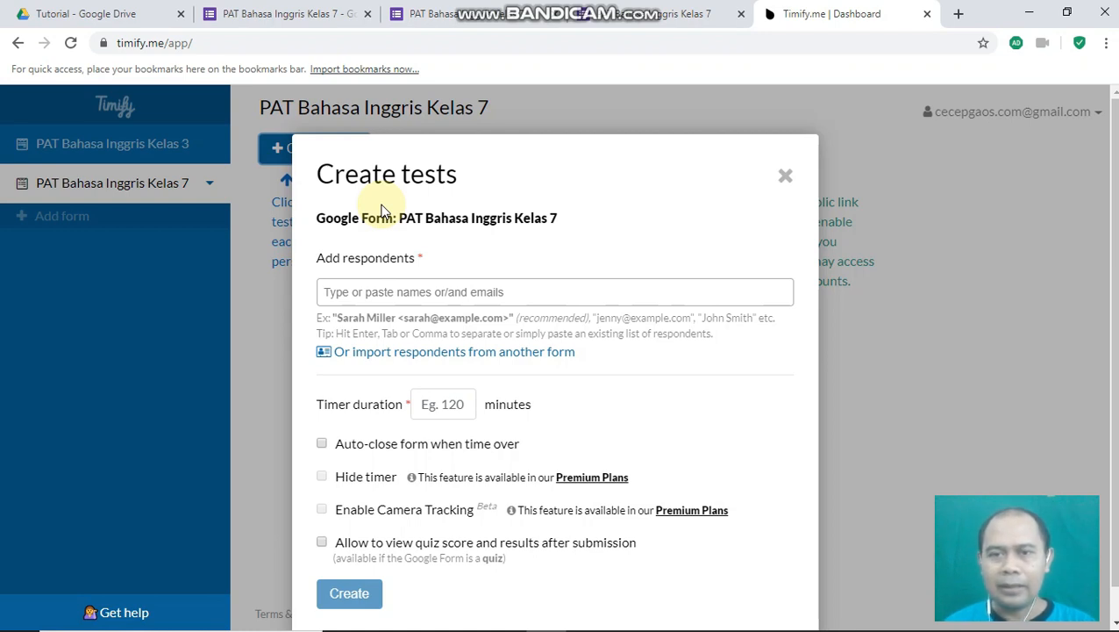
- Create a 5-minute auto-closing test for the respondent's e-mail and copy its personal test URL
{"action": "left_click", "coordinate": [353, 292]}
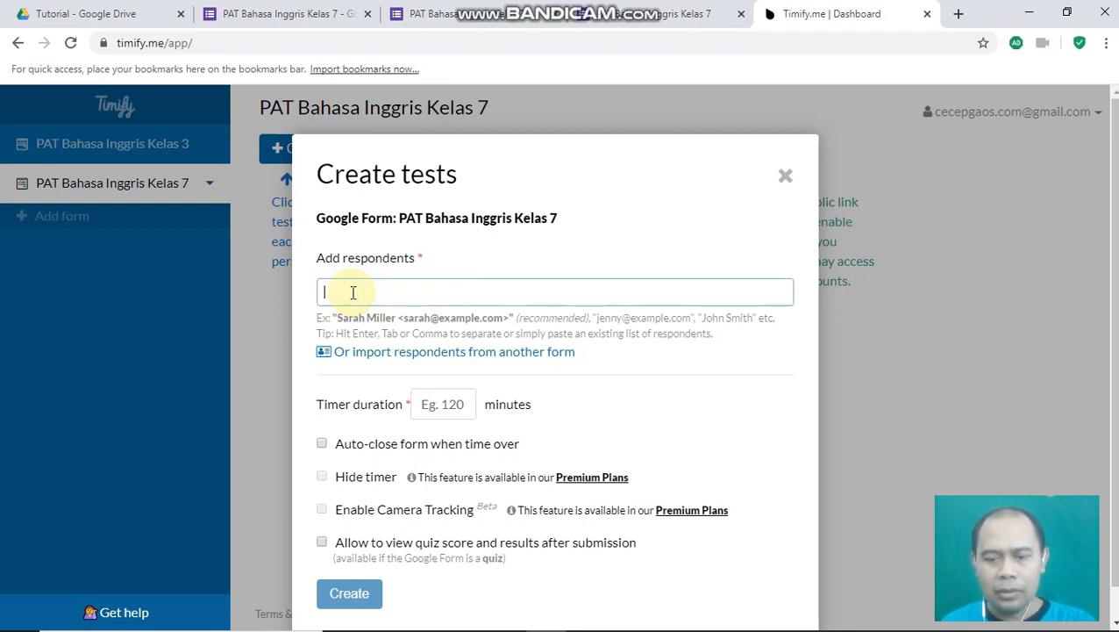
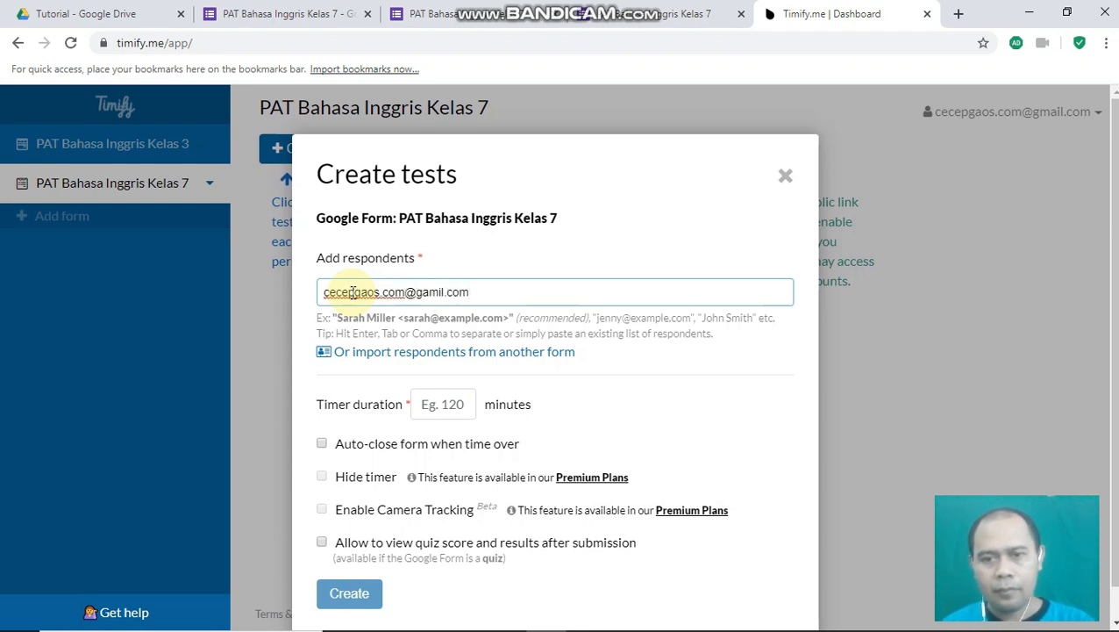
{"action": "scroll", "coordinate": [369, 439], "scroll_direction": "down", "scroll_amount": 1}
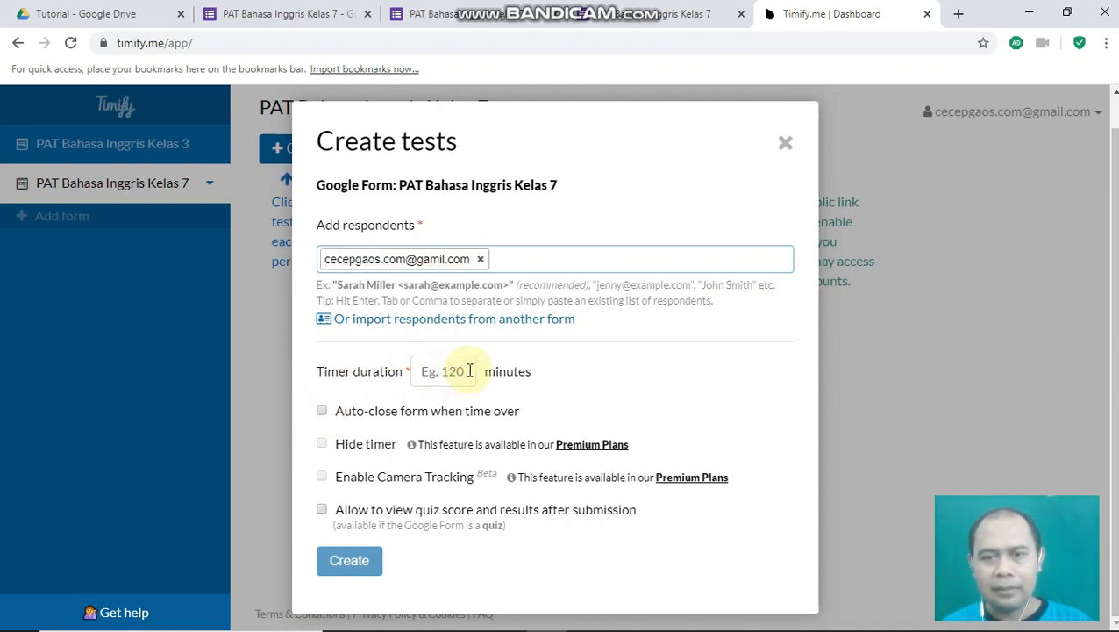
{"action": "left_click", "coordinate": [460, 371]}
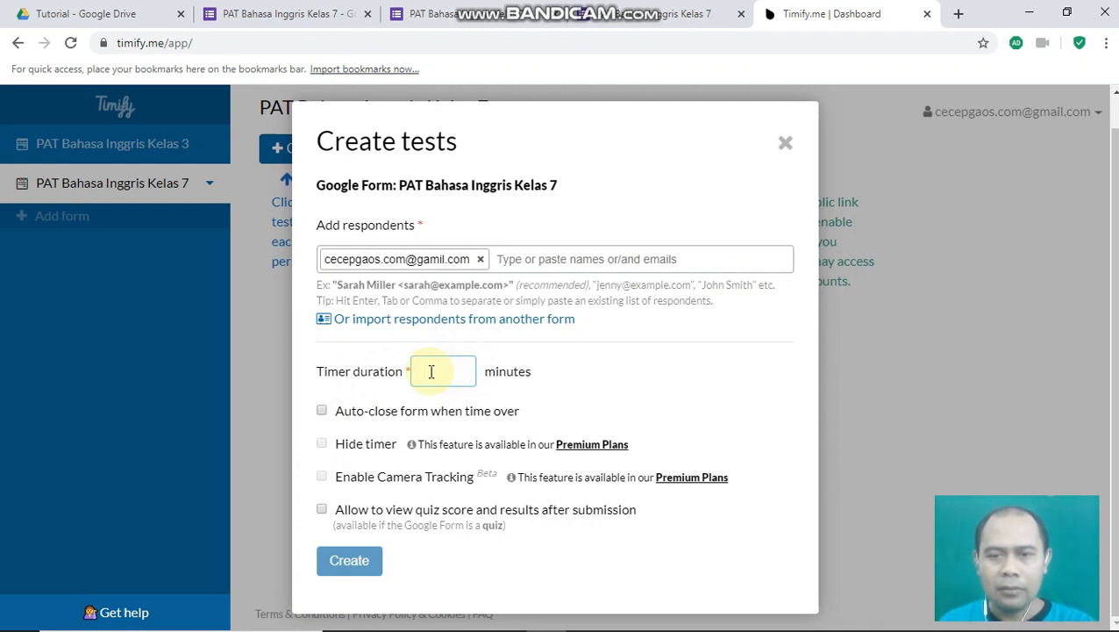
{"action": "type", "text": "5"}
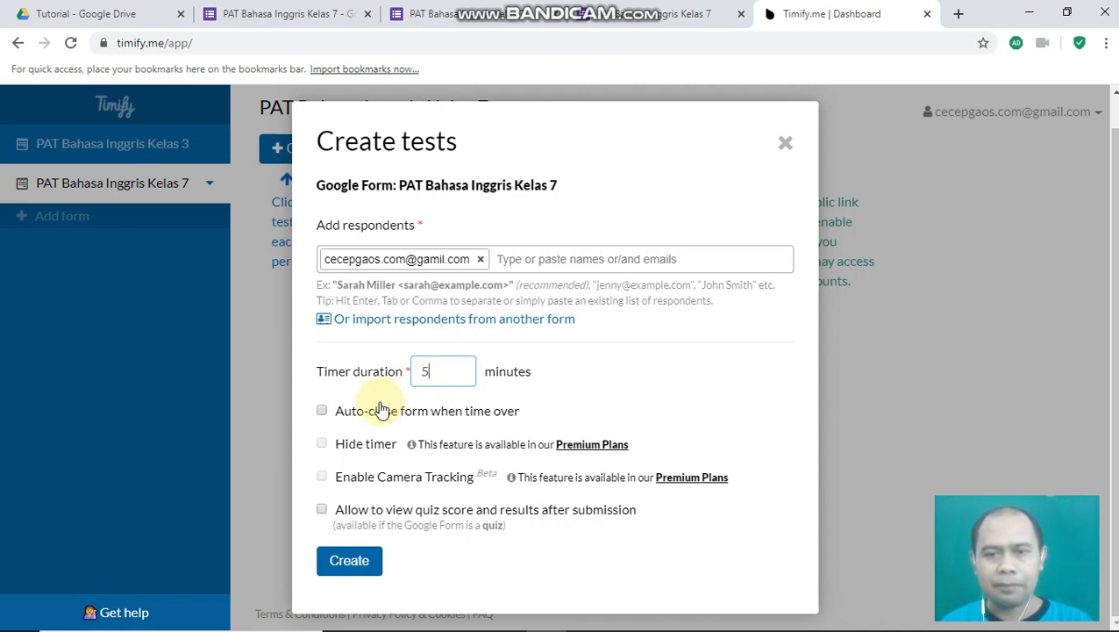
{"action": "left_click", "coordinate": [322, 410]}
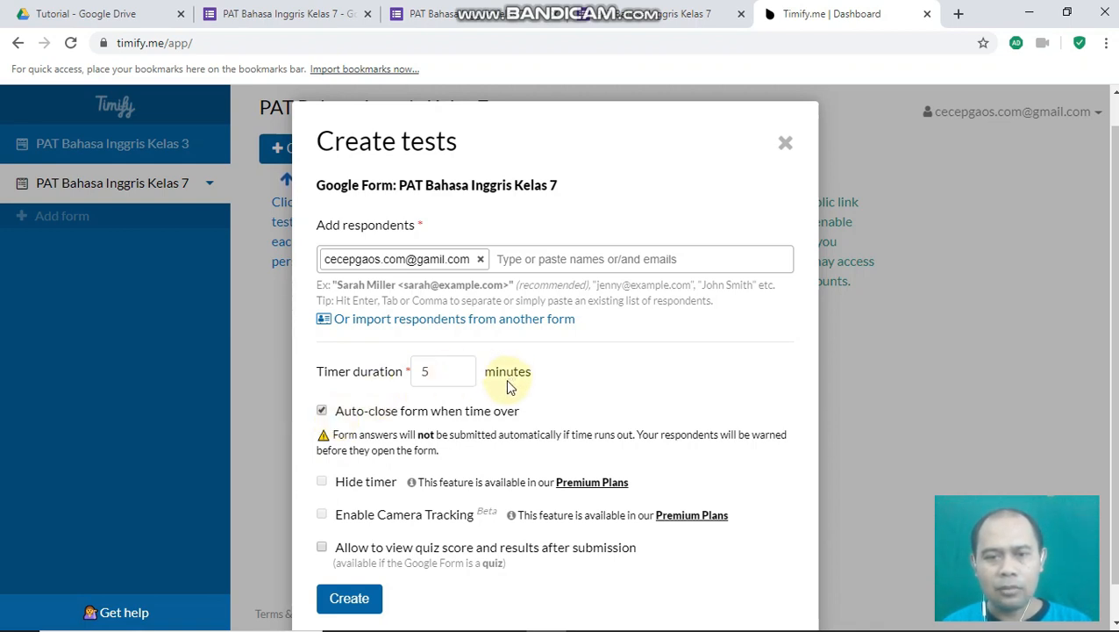
{"action": "scroll", "coordinate": [561, 400], "scroll_direction": "down", "scroll_amount": 1}
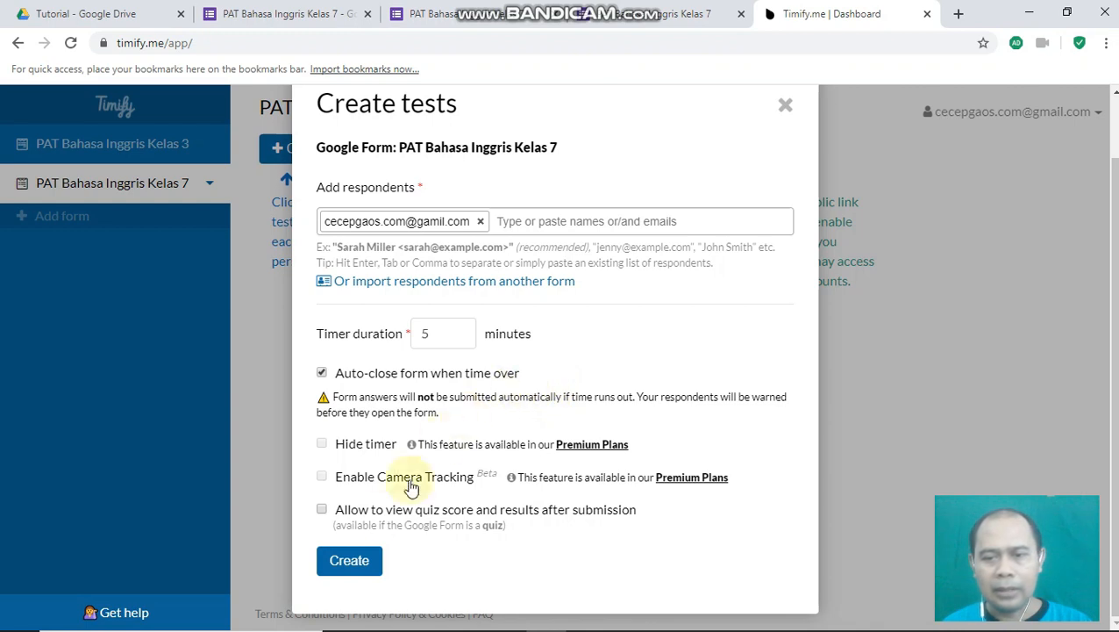
{"action": "left_click", "coordinate": [344, 566]}
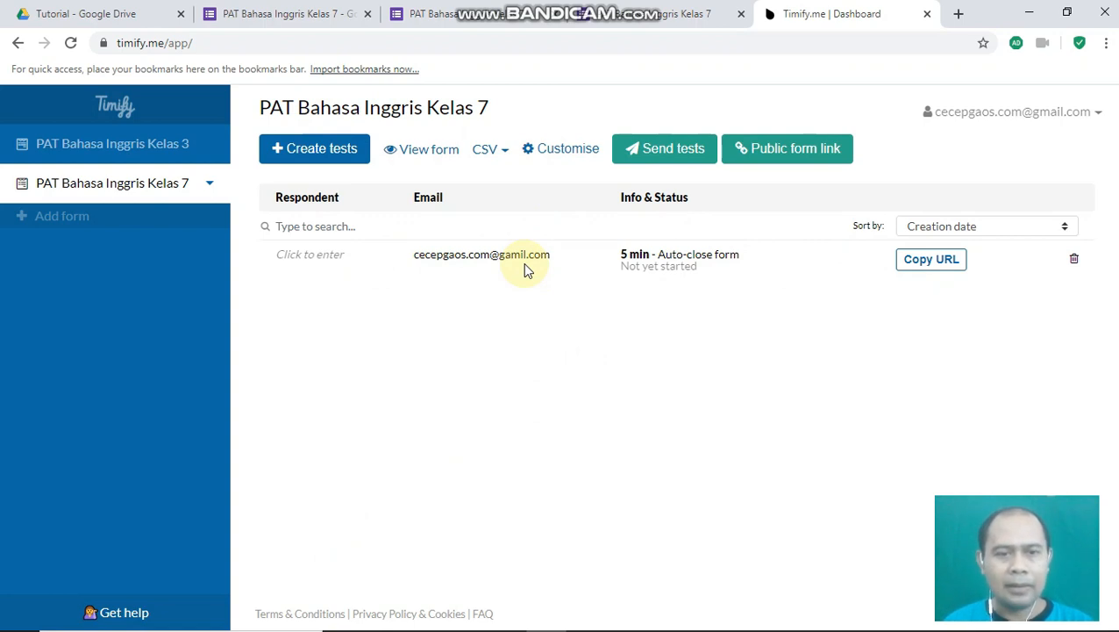
{"action": "left_click", "coordinate": [932, 262]}
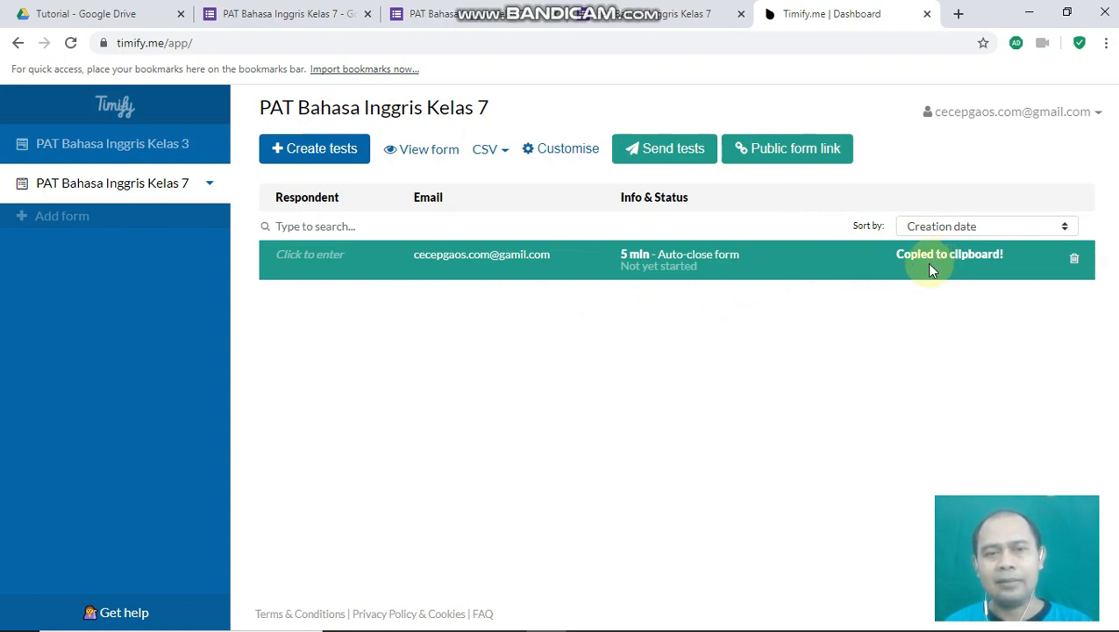
{"action": "left_click", "coordinate": [462, 255]}
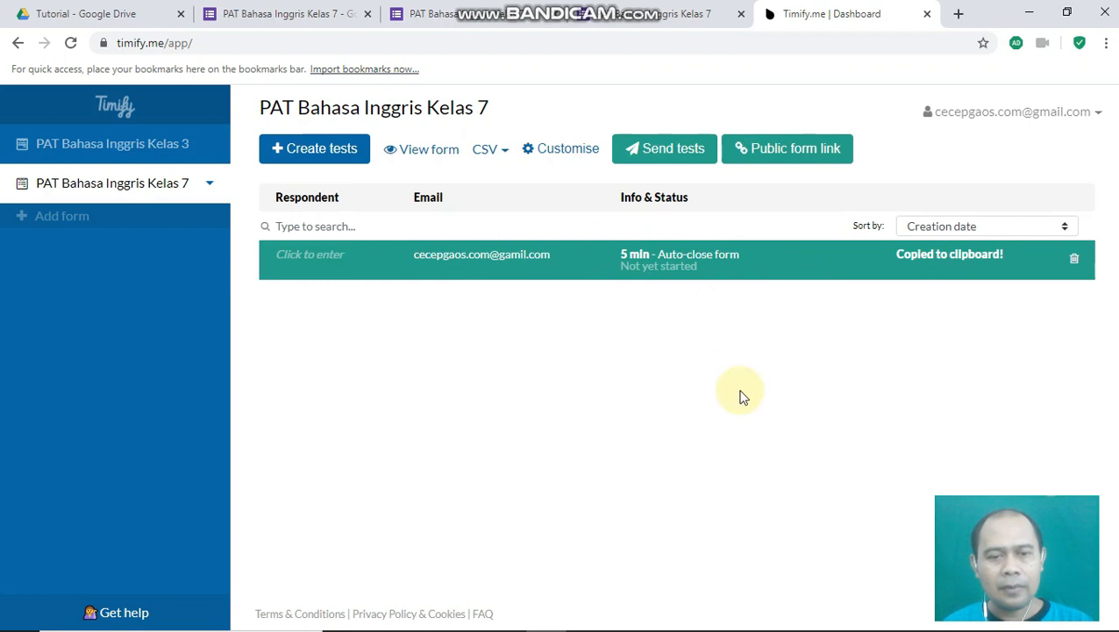
- In a new WordPad document, write the respondent's name with a colon and paste the test link after it
{"action": "mouse_move", "coordinate": [625, 627]}
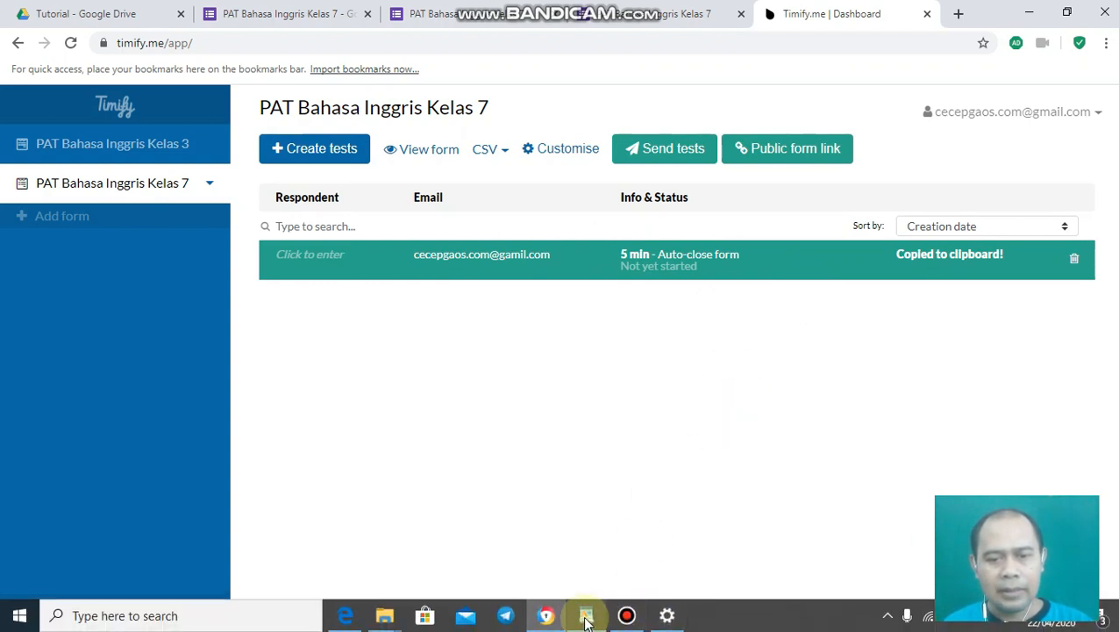
{"action": "left_click", "coordinate": [586, 616]}
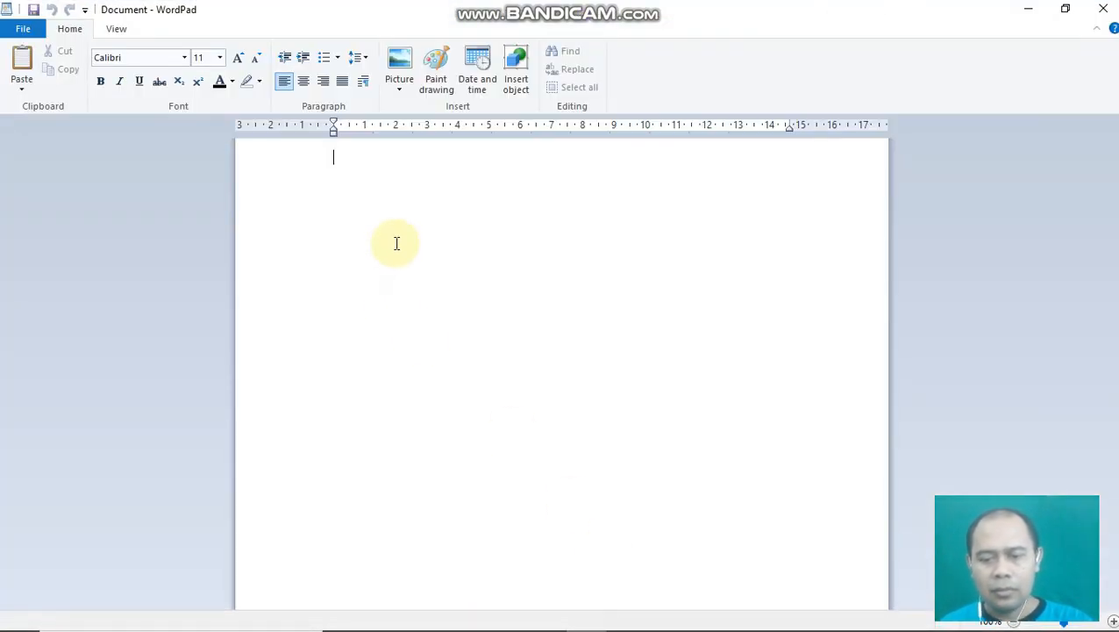
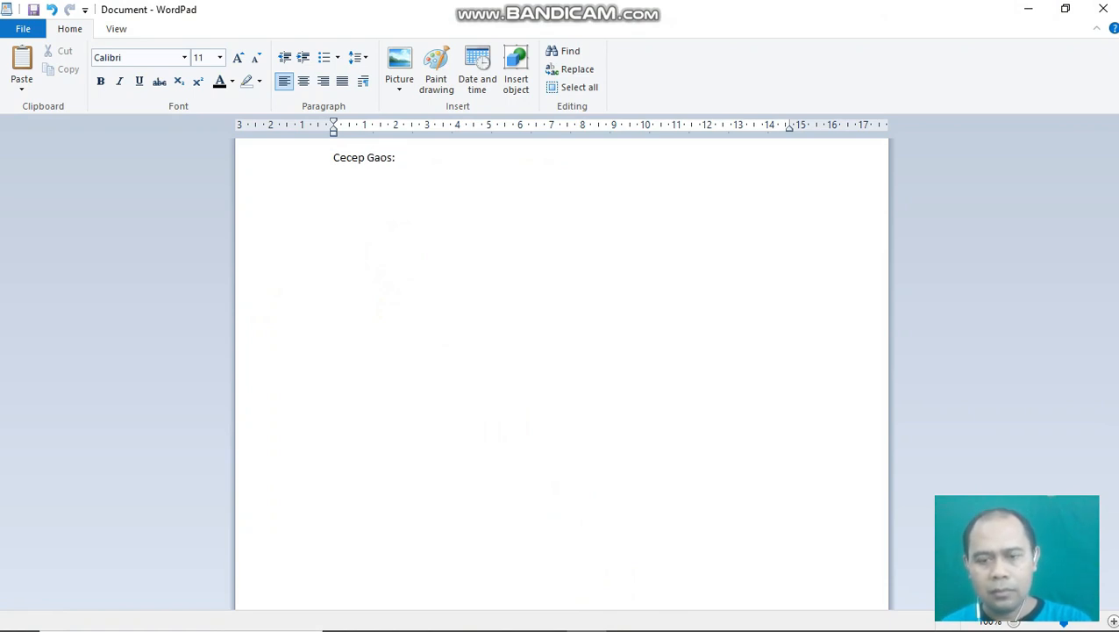
{"action": "key", "text": "ctrl+v"}
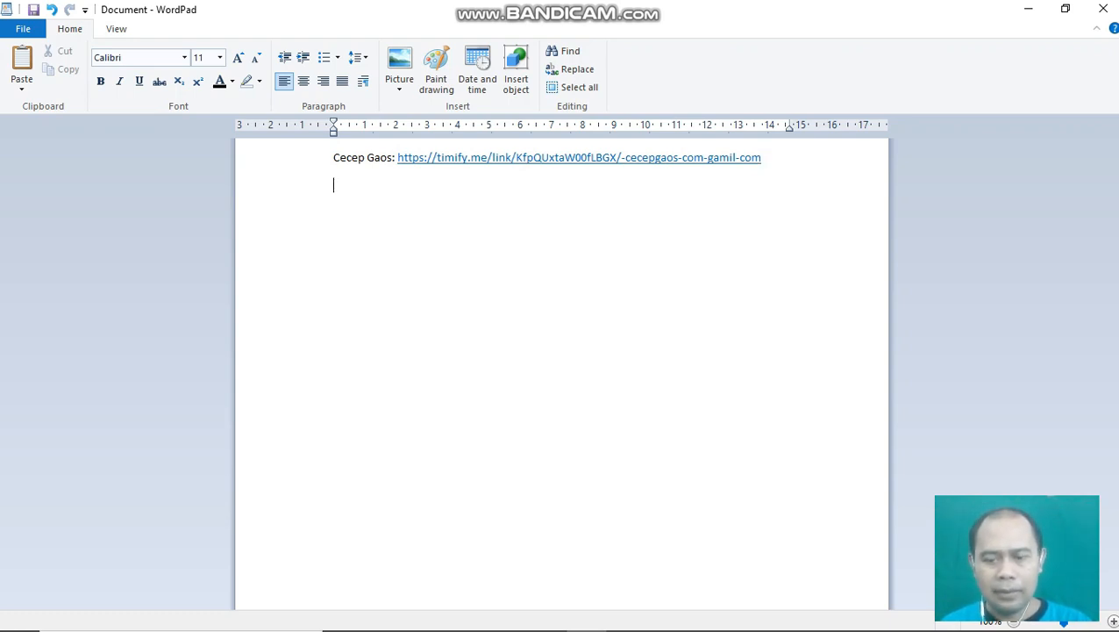
{"action": "key", "text": "alt+Tab"}
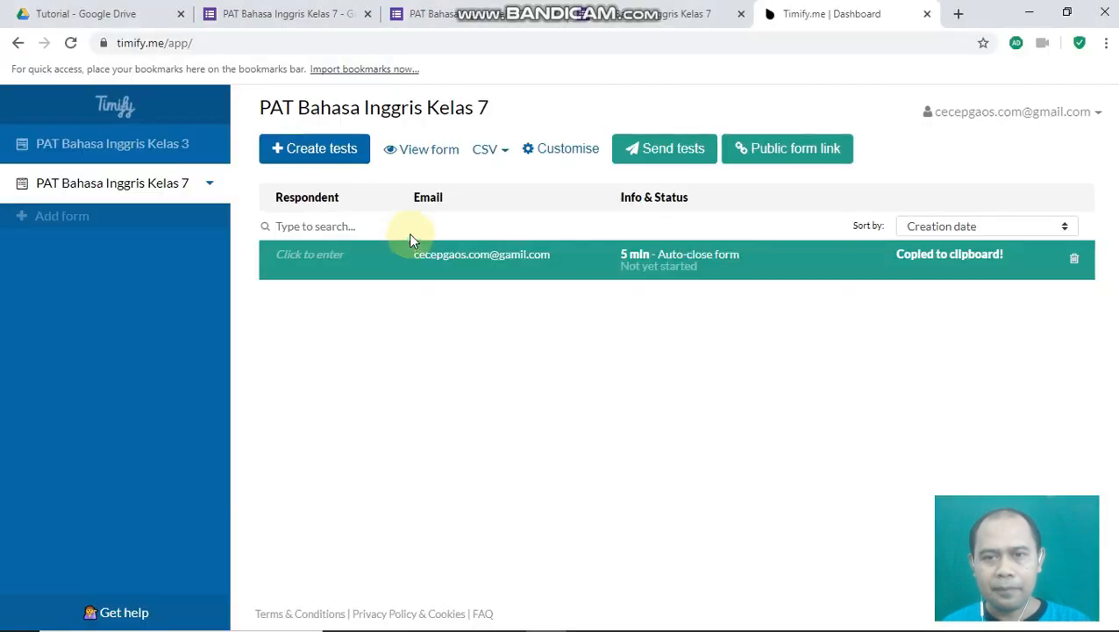
- Create a second timed test for another respondent's e-mail address and copy that test's link
{"action": "left_click", "coordinate": [317, 153]}
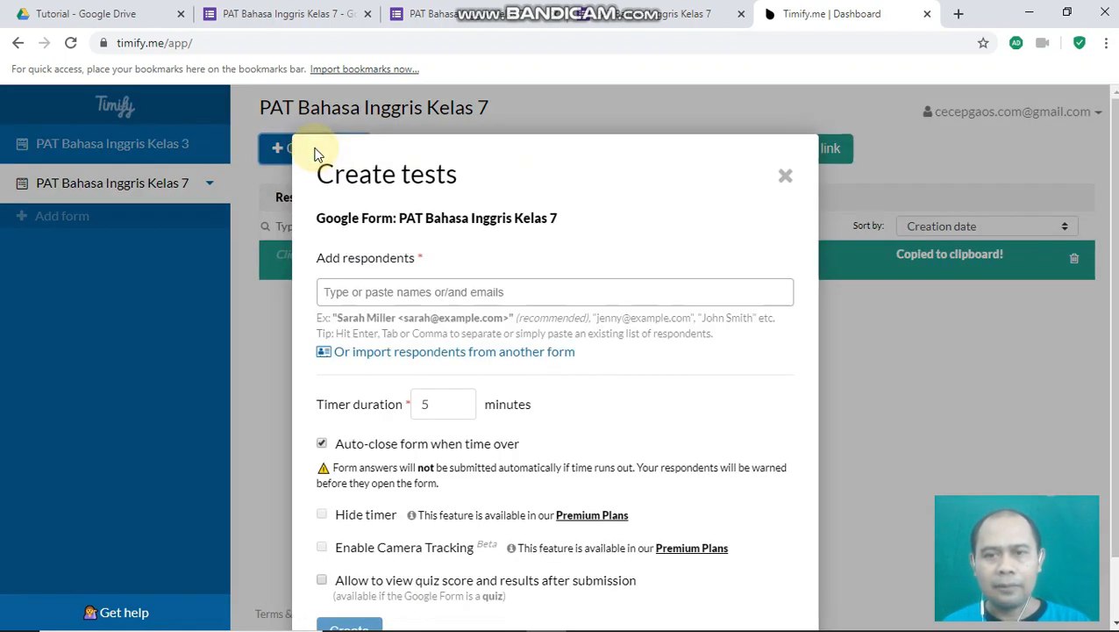
{"action": "left_click", "coordinate": [350, 291]}
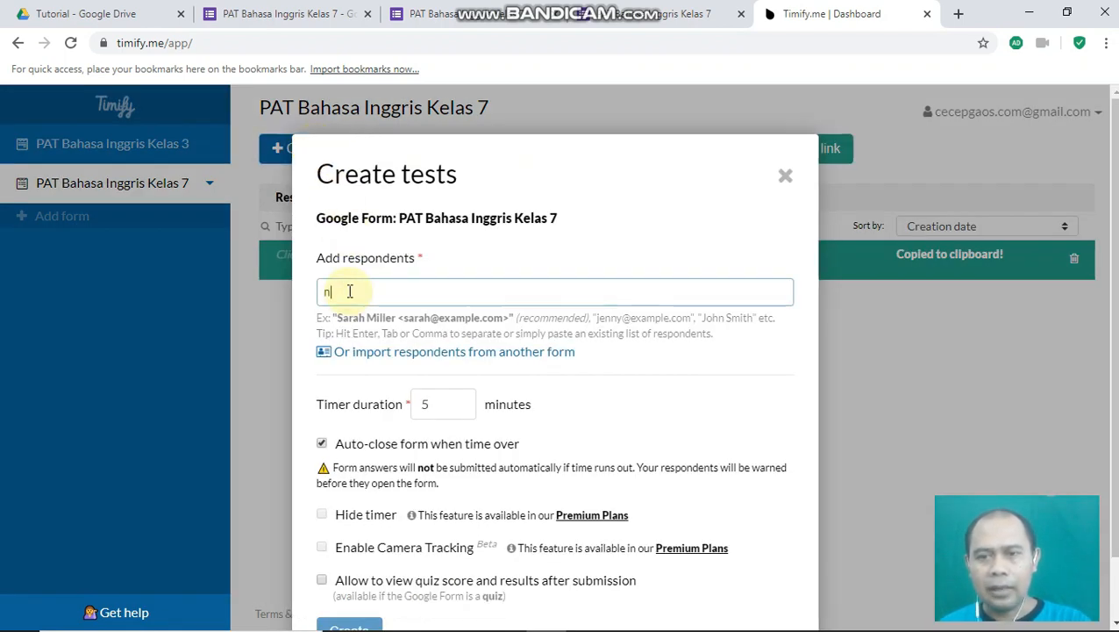
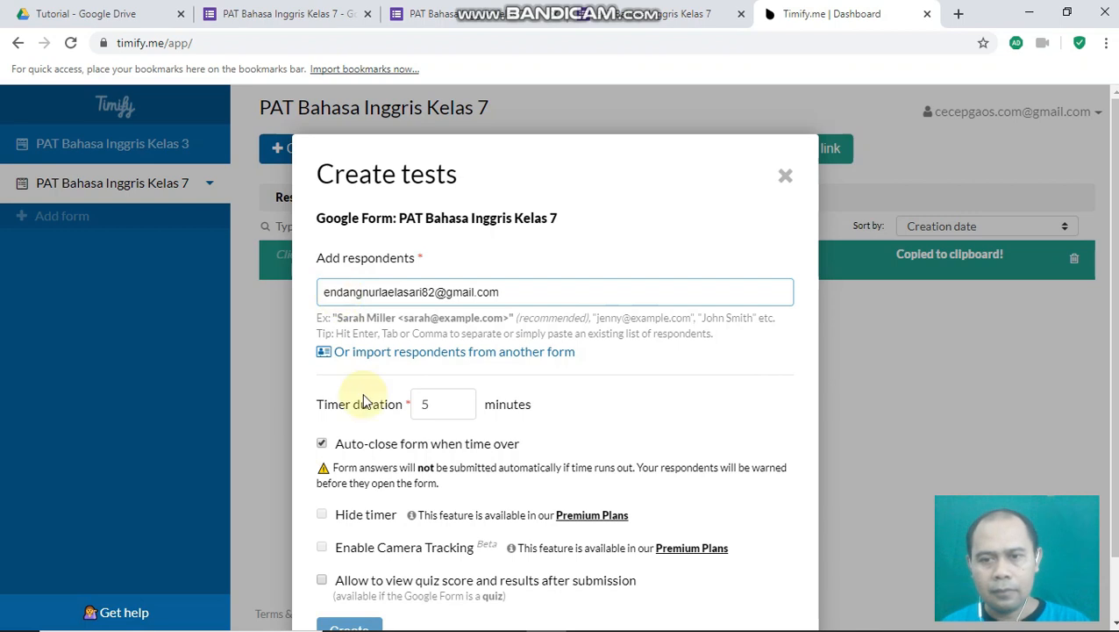
{"action": "scroll", "coordinate": [325, 518], "scroll_direction": "down", "scroll_amount": 1}
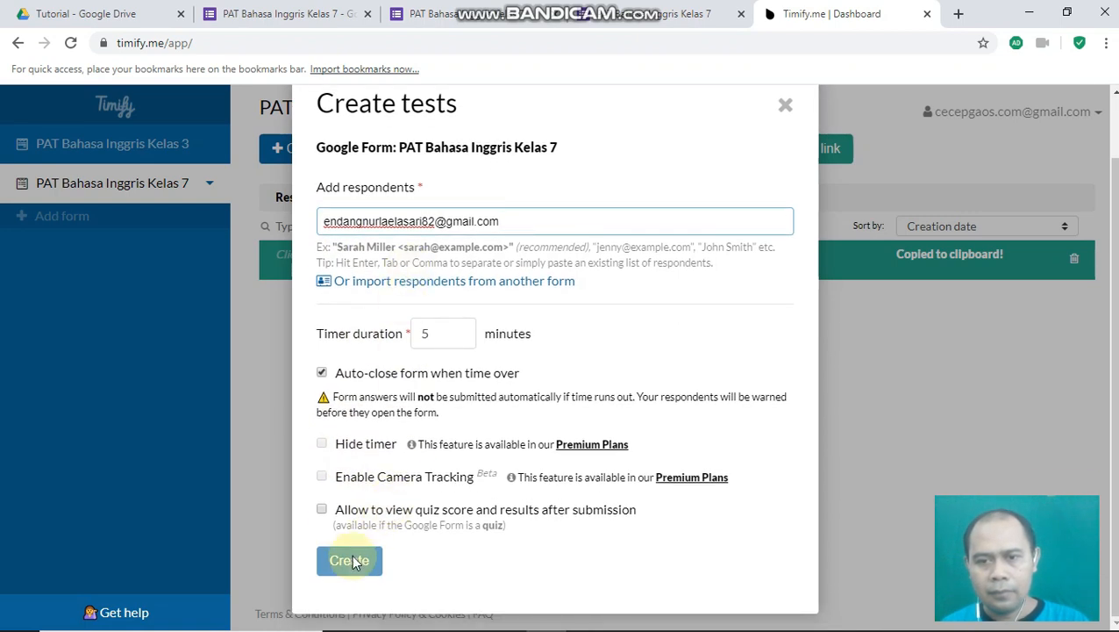
{"action": "left_click", "coordinate": [354, 568]}
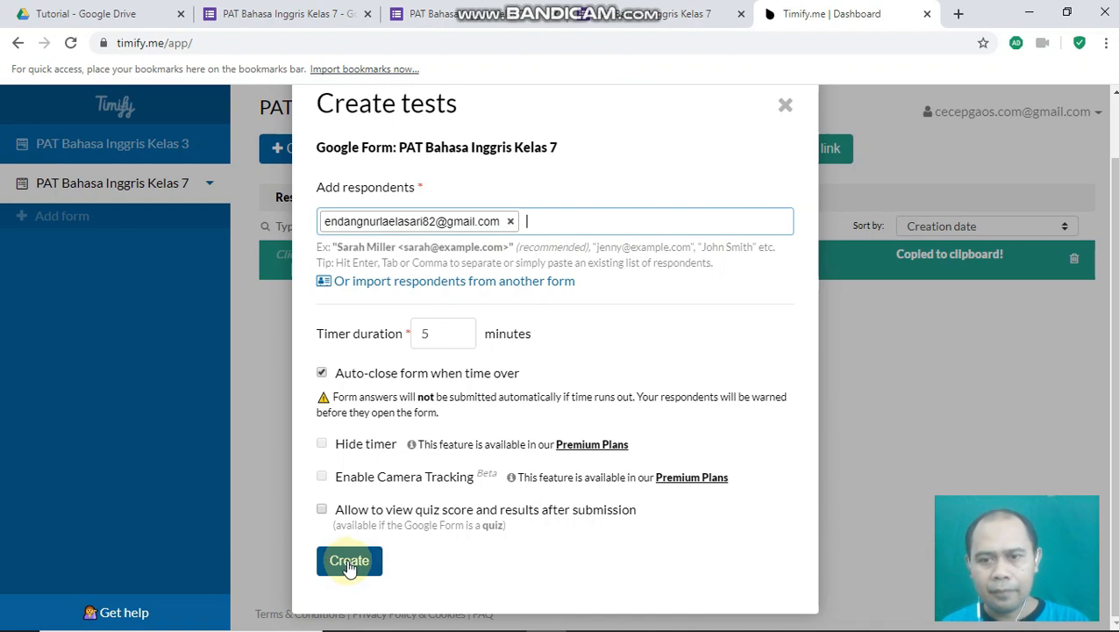
{"action": "left_click", "coordinate": [348, 561]}
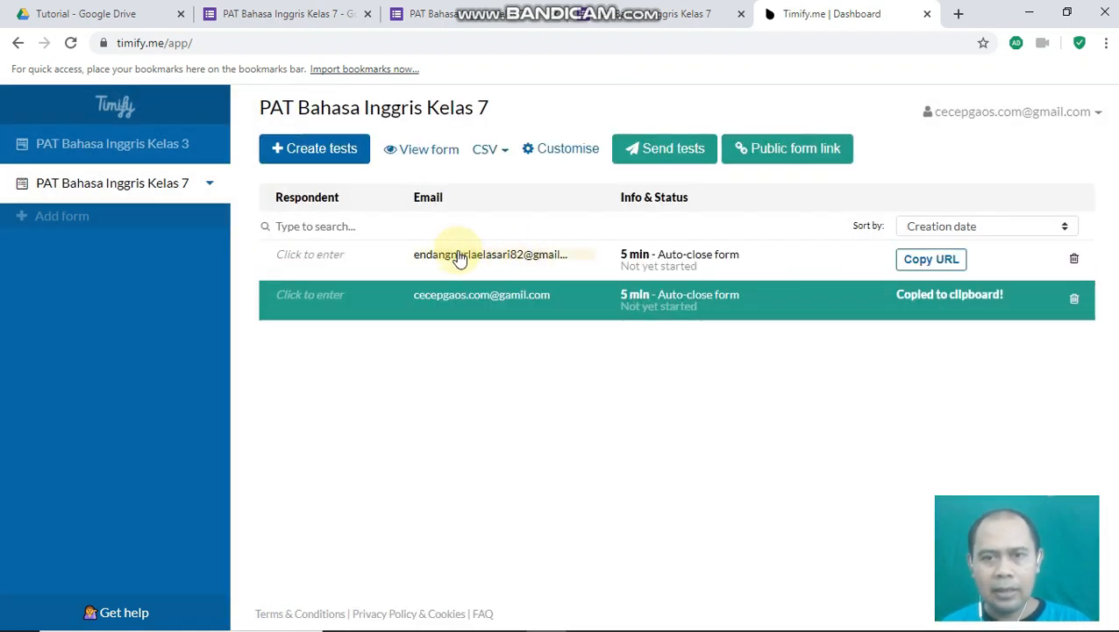
{"action": "left_click", "coordinate": [937, 263]}
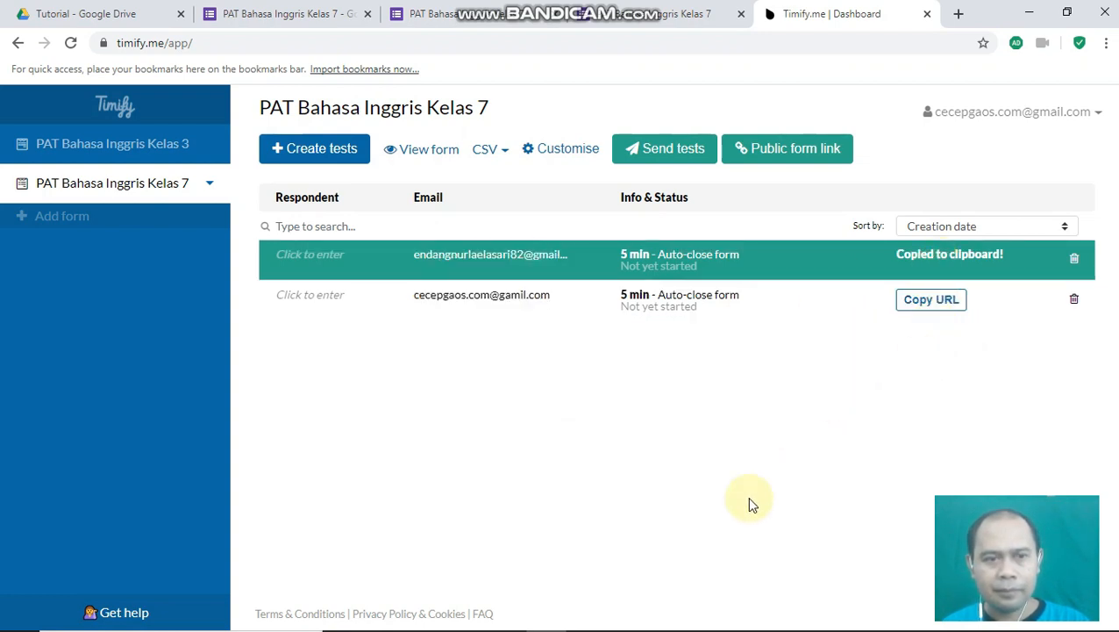
- Add the second student's name, a colon and the pasted test link to the WordPad notes
{"action": "left_click", "coordinate": [588, 615]}
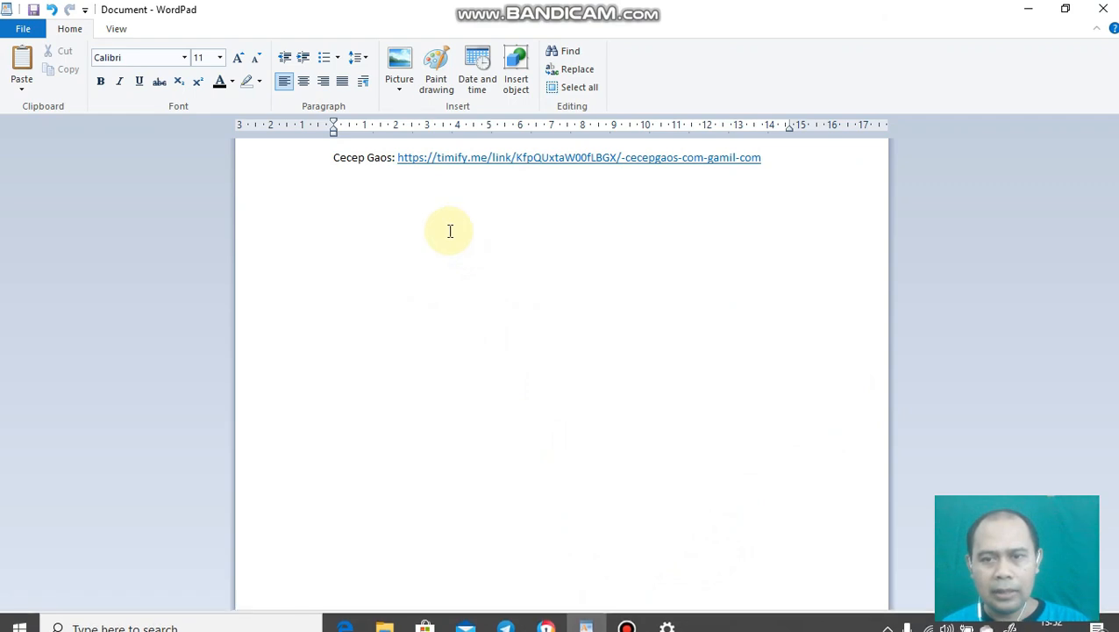
{"action": "type", "text": "Endang"}
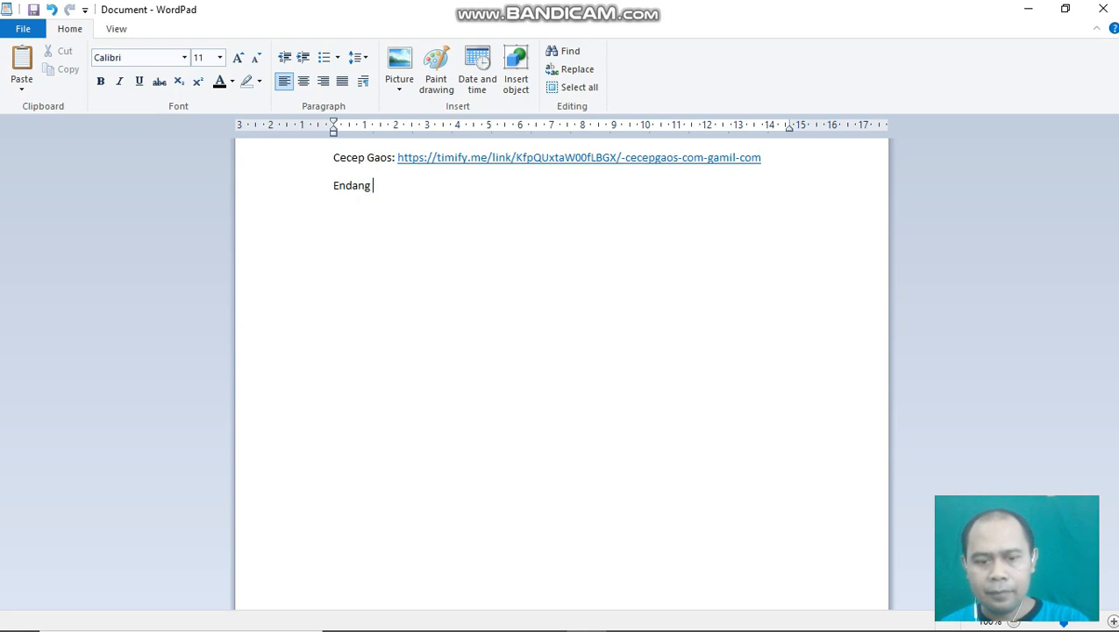
{"action": "type", "text": ":"}
{"action": "key", "text": "ctrl+v"}
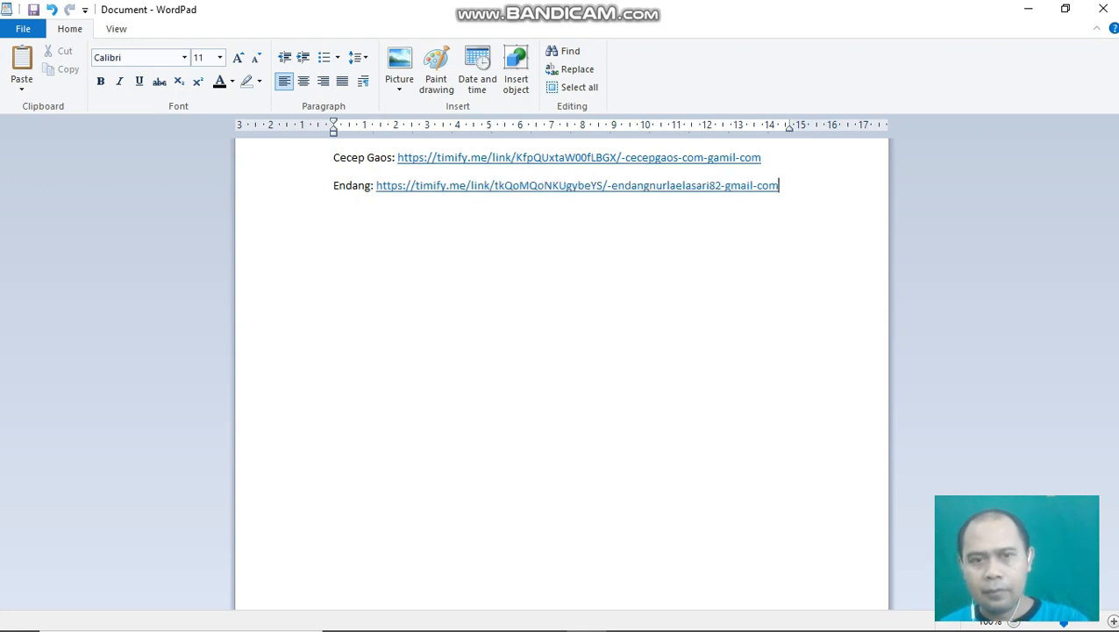
{"action": "left_click", "coordinate": [635, 266]}
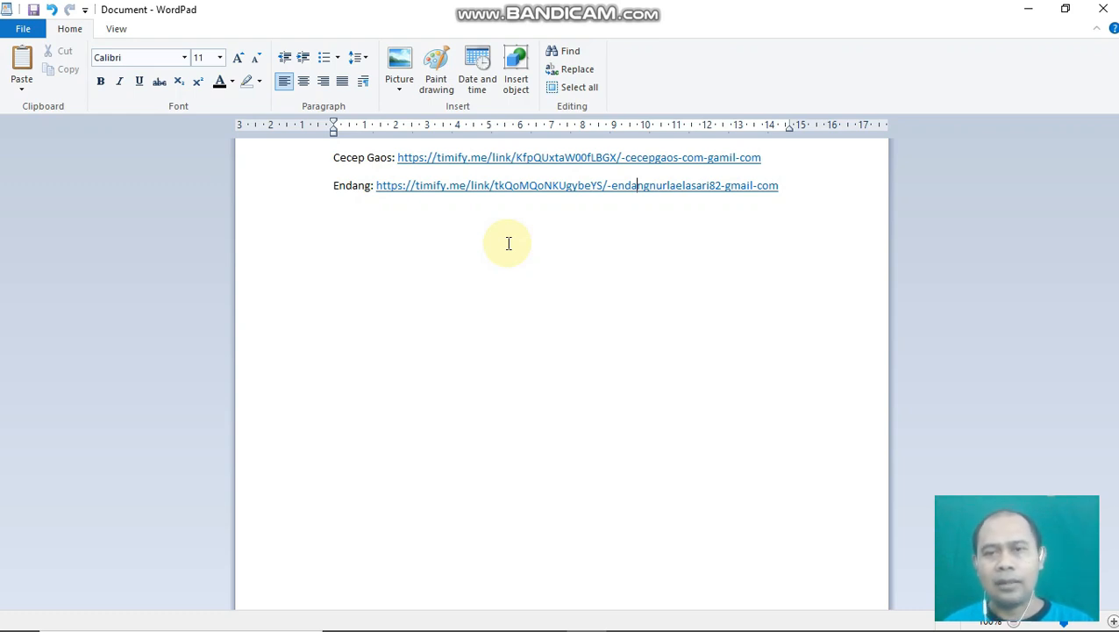
- Select the first student's test link in WordPad and copy it
{"action": "right_click", "coordinate": [439, 160]}
{"action": "left_click", "coordinate": [630, 289]}
{"action": "left_click_drag", "start_coordinate": [765, 158], "coordinate": [400, 165]}
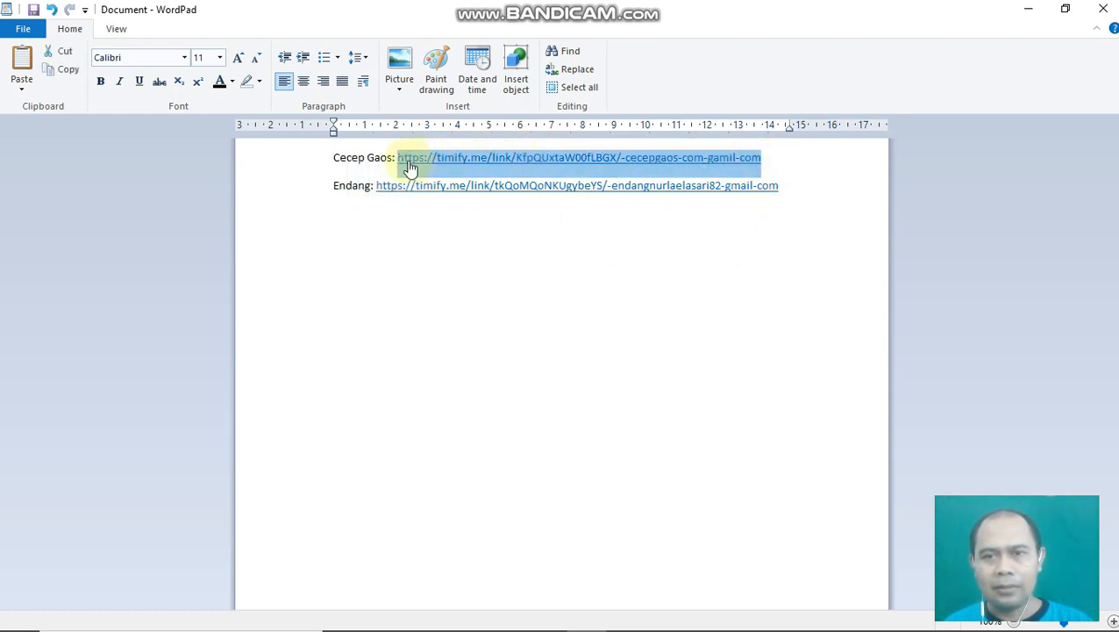
{"action": "right_click", "coordinate": [409, 166]}
{"action": "left_click", "coordinate": [360, 189]}
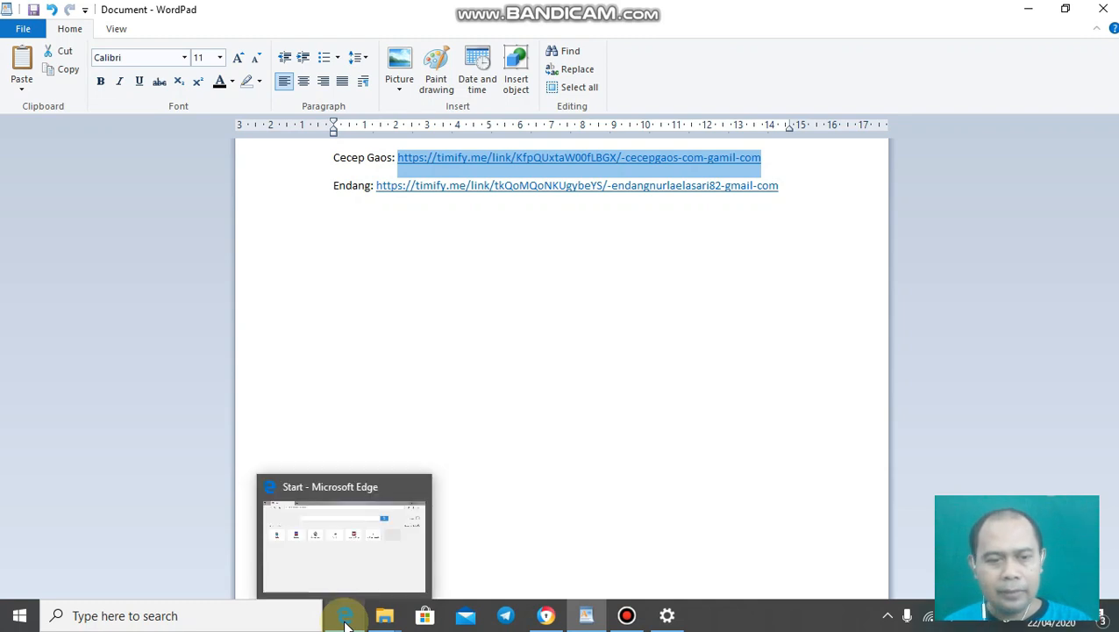
- Paste the first student's Timify test link into Edge's address bar and load it
{"action": "left_click", "coordinate": [347, 617]}
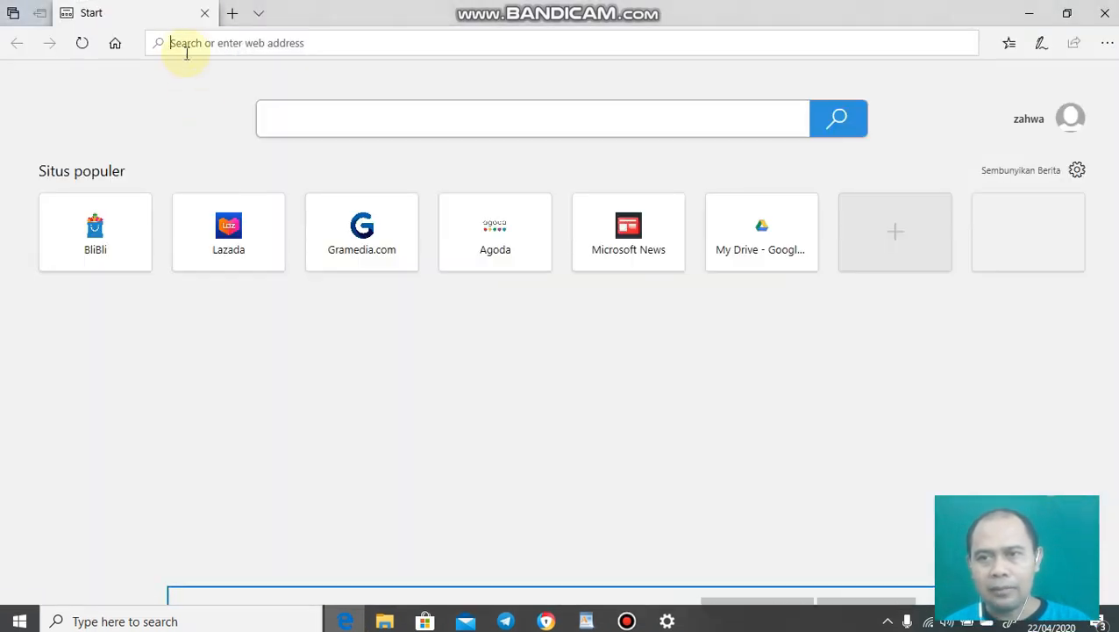
{"action": "left_click", "coordinate": [188, 41]}
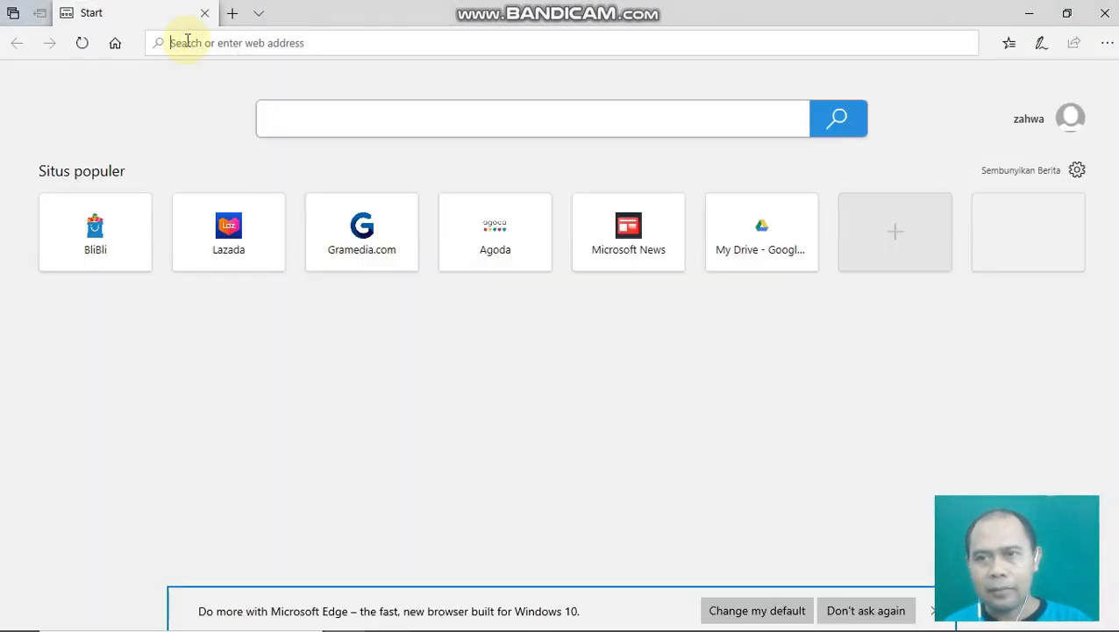
{"action": "right_click", "coordinate": [191, 44]}
{"action": "left_click", "coordinate": [193, 43]}
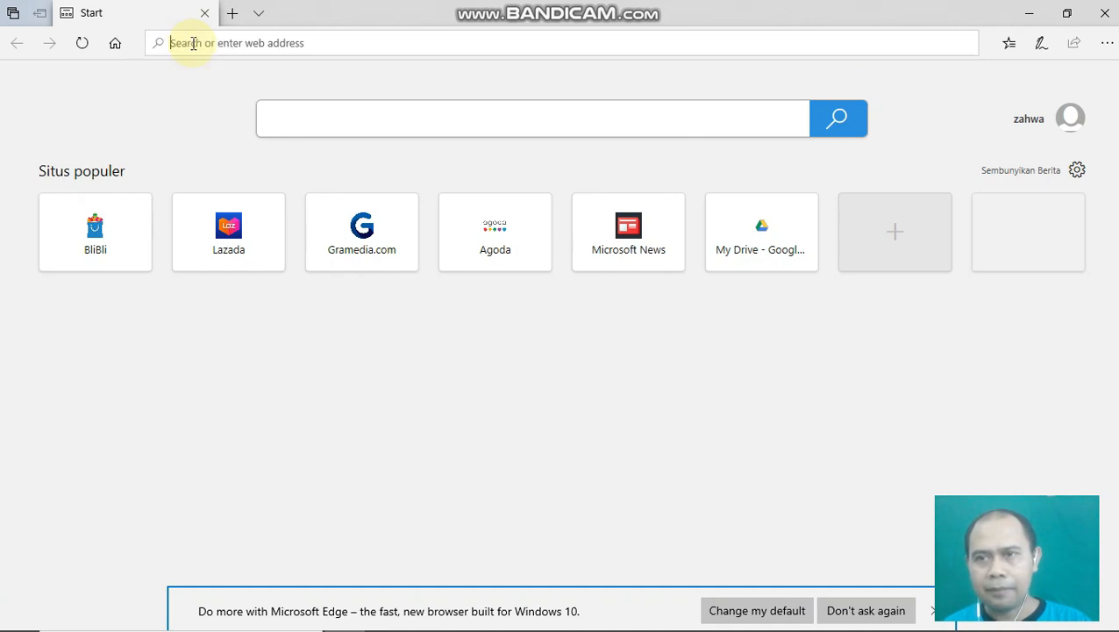
{"action": "right_click", "coordinate": [200, 44]}
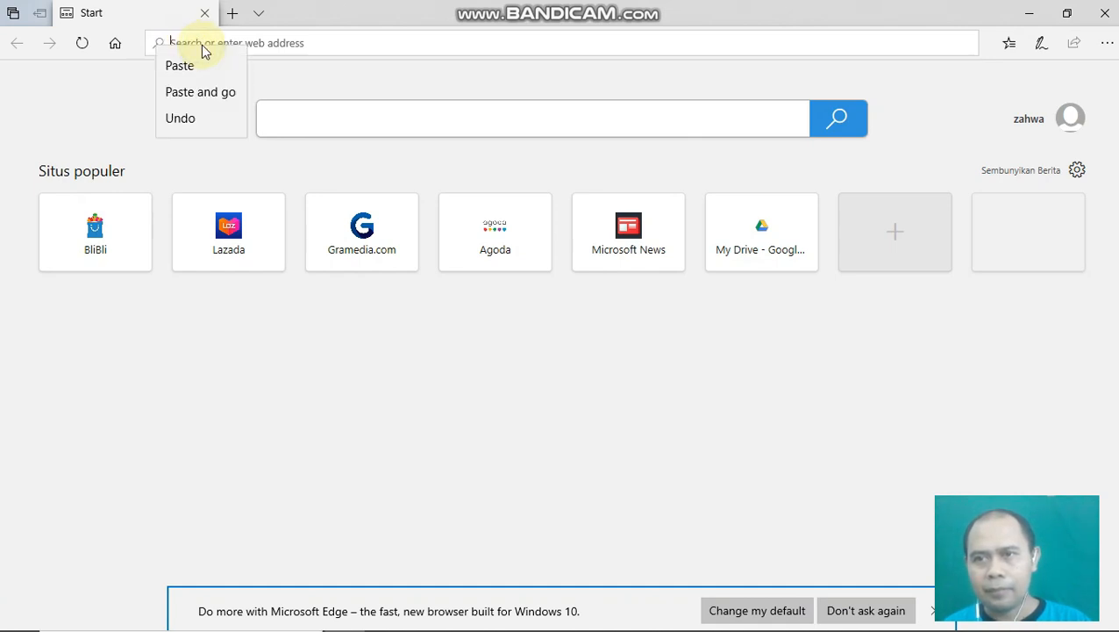
{"action": "left_click", "coordinate": [201, 65]}
{"action": "left_click", "coordinate": [525, 42]}
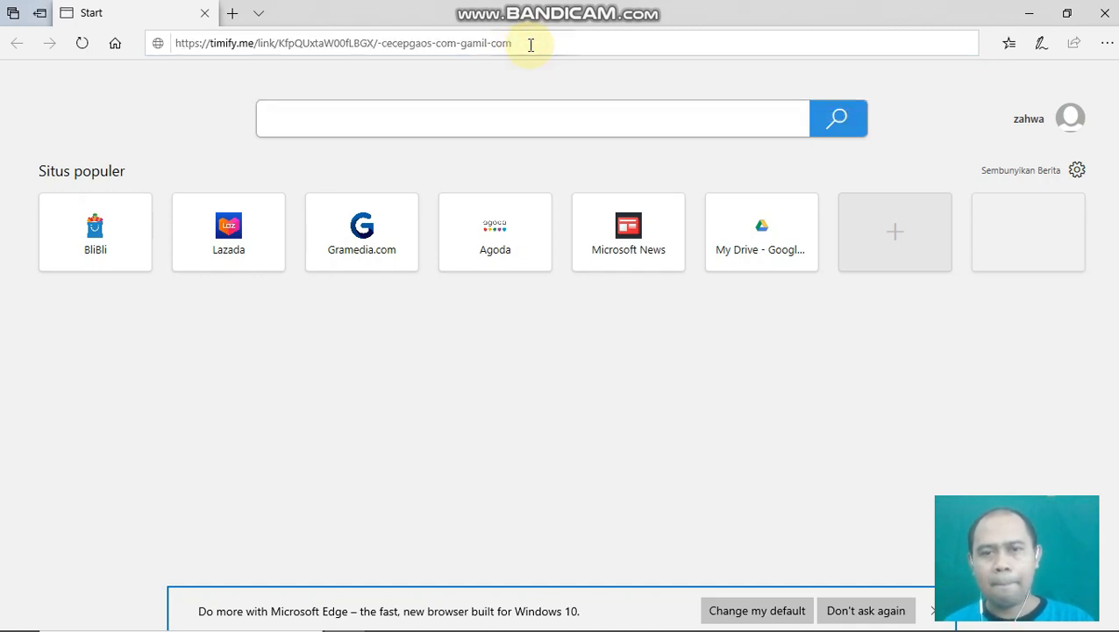
{"action": "key", "text": "Return"}
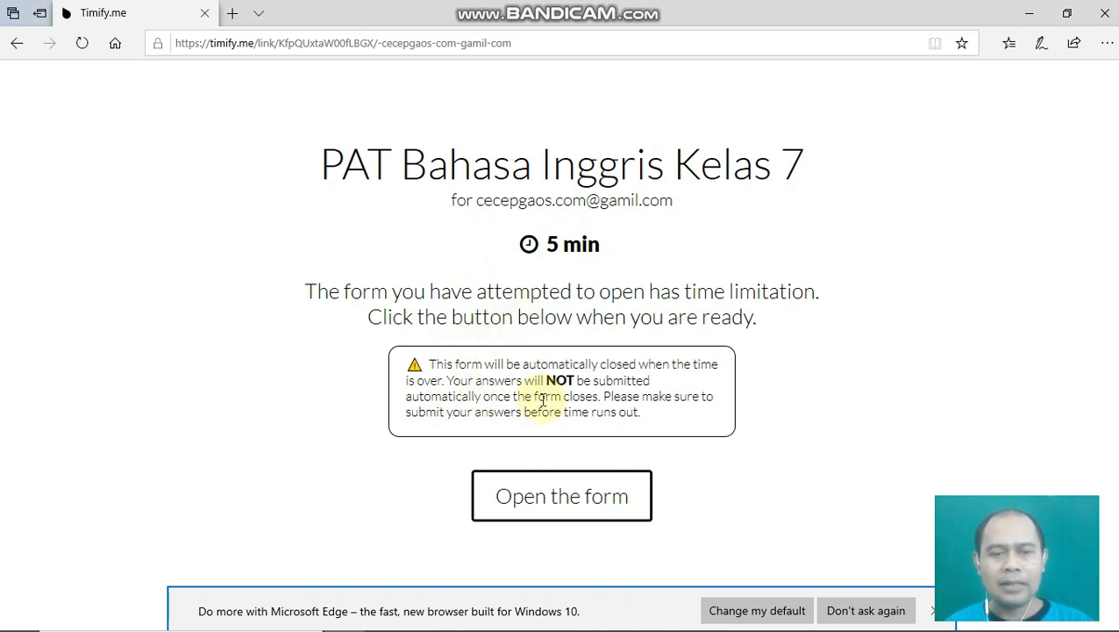
- Start the timed form and enter the student's name, class 7, and the access token
{"action": "left_click", "coordinate": [554, 503]}
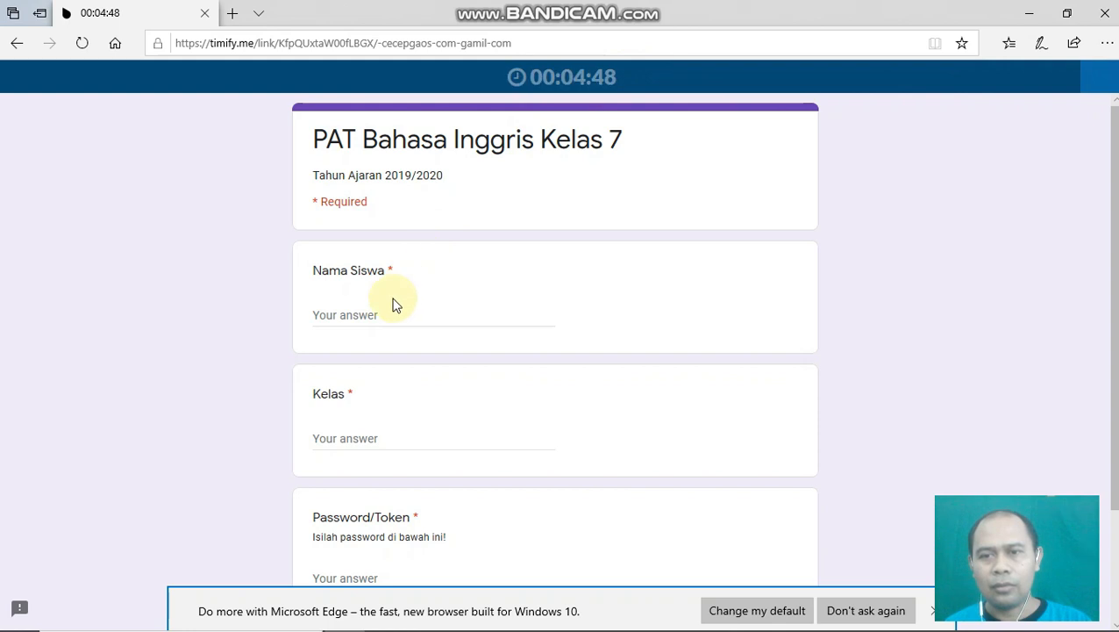
{"action": "left_click", "coordinate": [501, 307]}
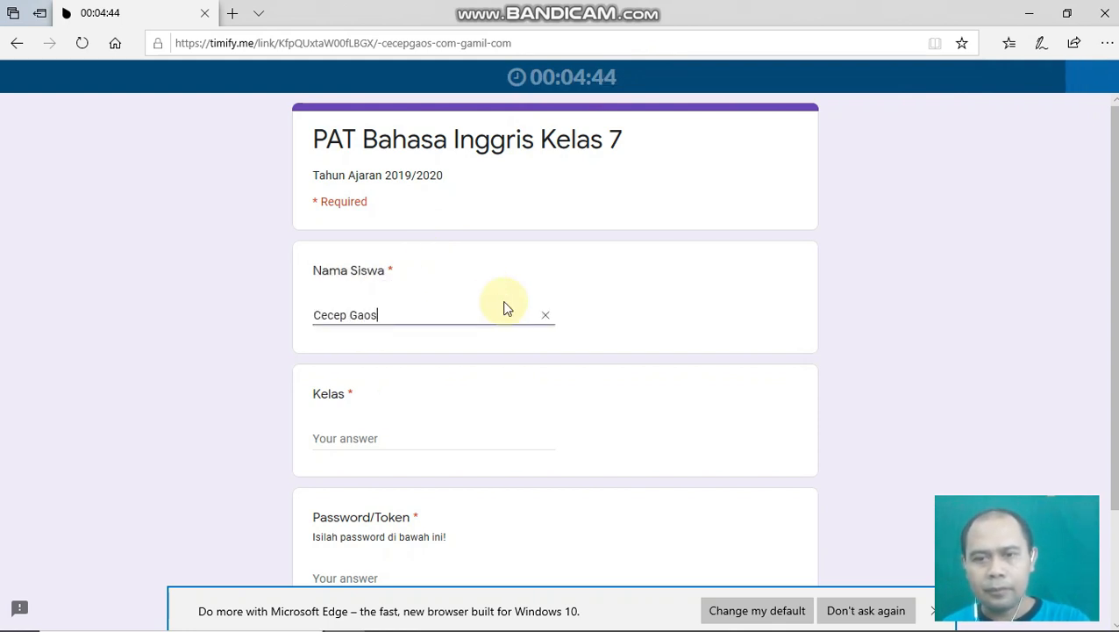
{"action": "left_click", "coordinate": [326, 441]}
{"action": "type", "text": "7A"}
{"action": "scroll", "coordinate": [380, 534], "scroll_direction": "down", "scroll_amount": 3}
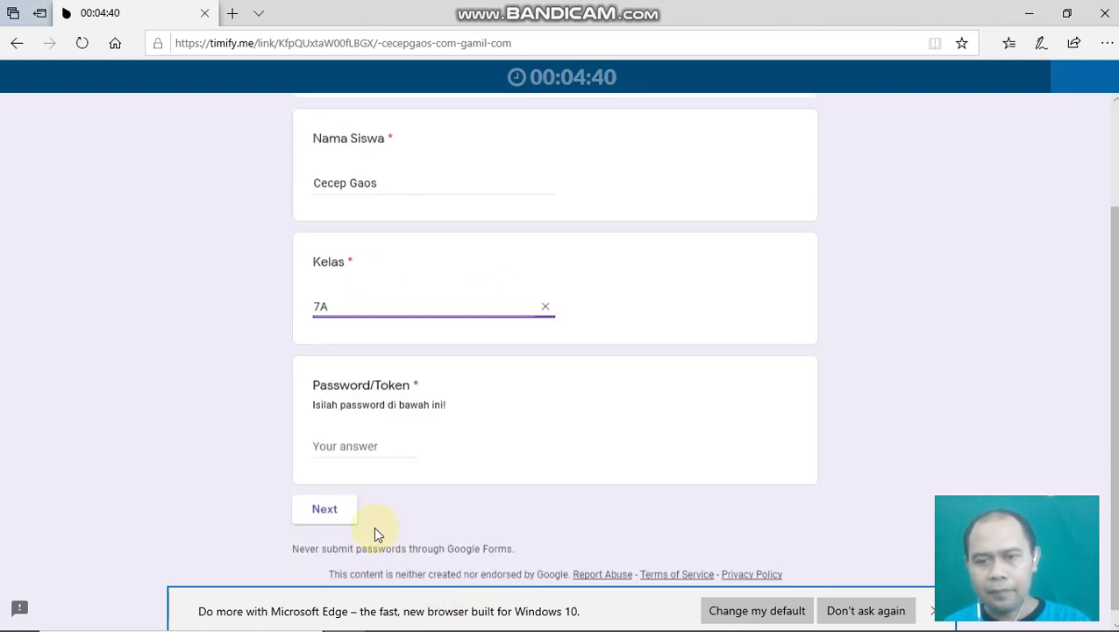
{"action": "left_click", "coordinate": [332, 428]}
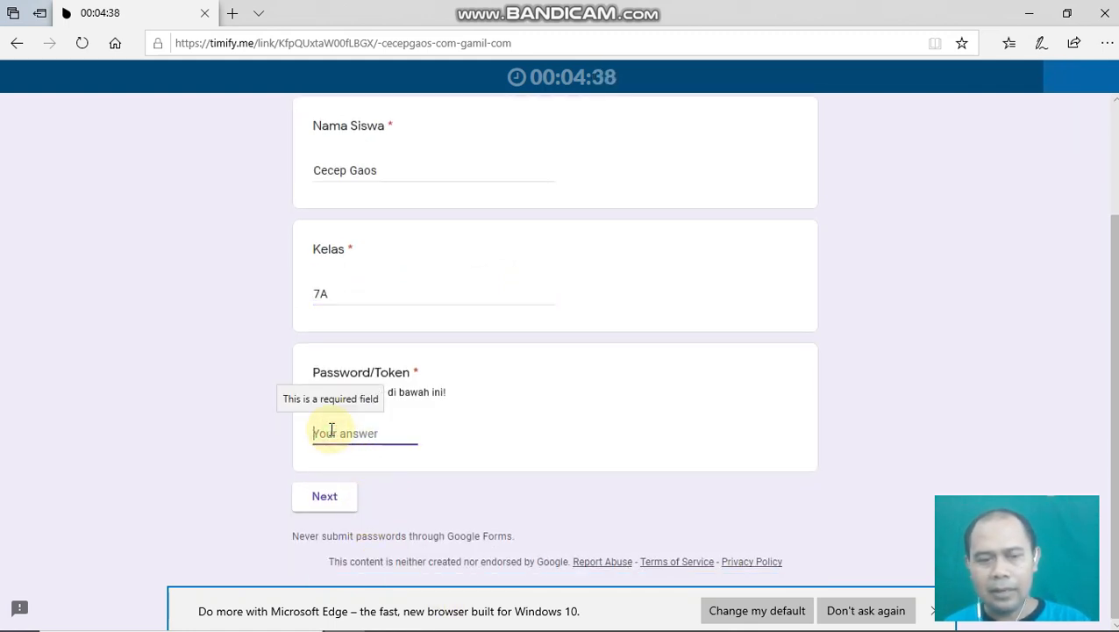
{"action": "type", "text": "1"}
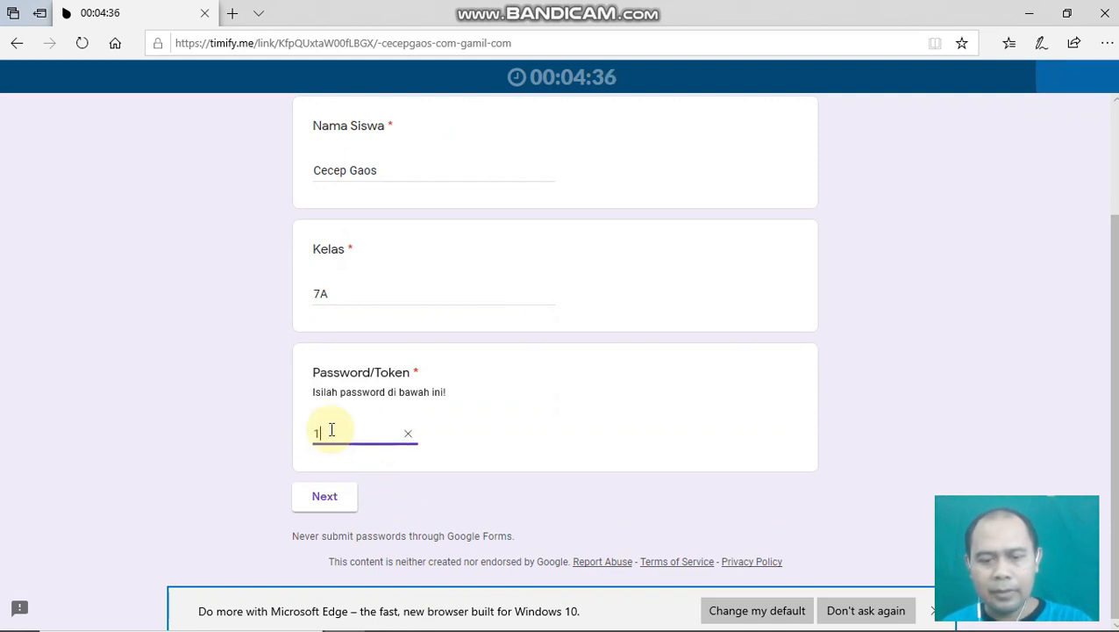
{"action": "type", "text": "920001"}
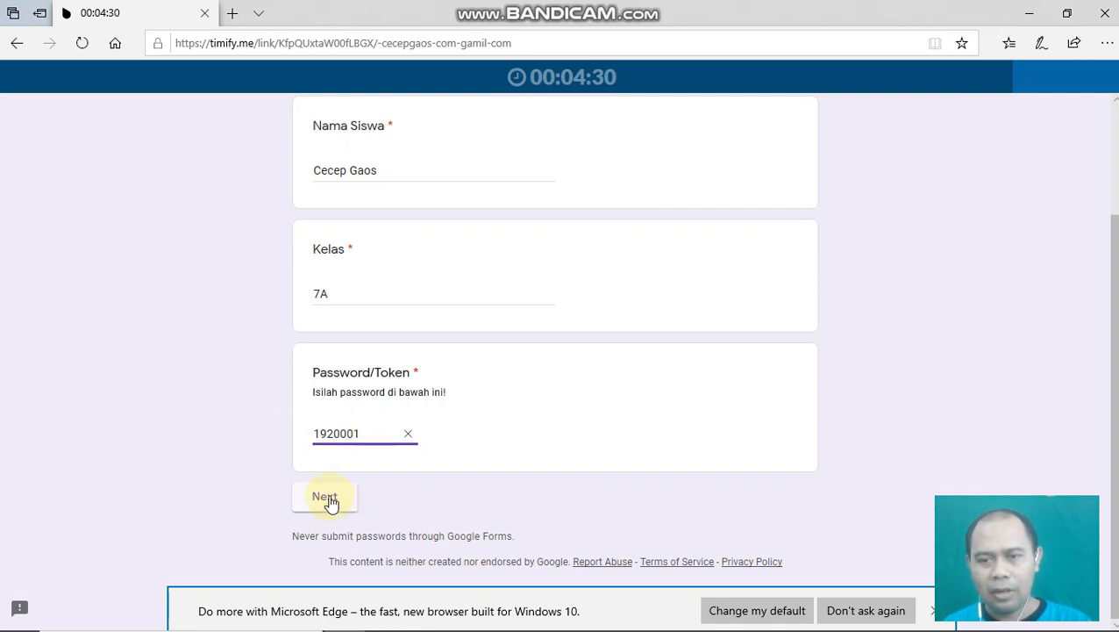
- Answer question 1 with 'short' and question 2 with 'fat', submit, and view the score
{"action": "left_click", "coordinate": [326, 504]}
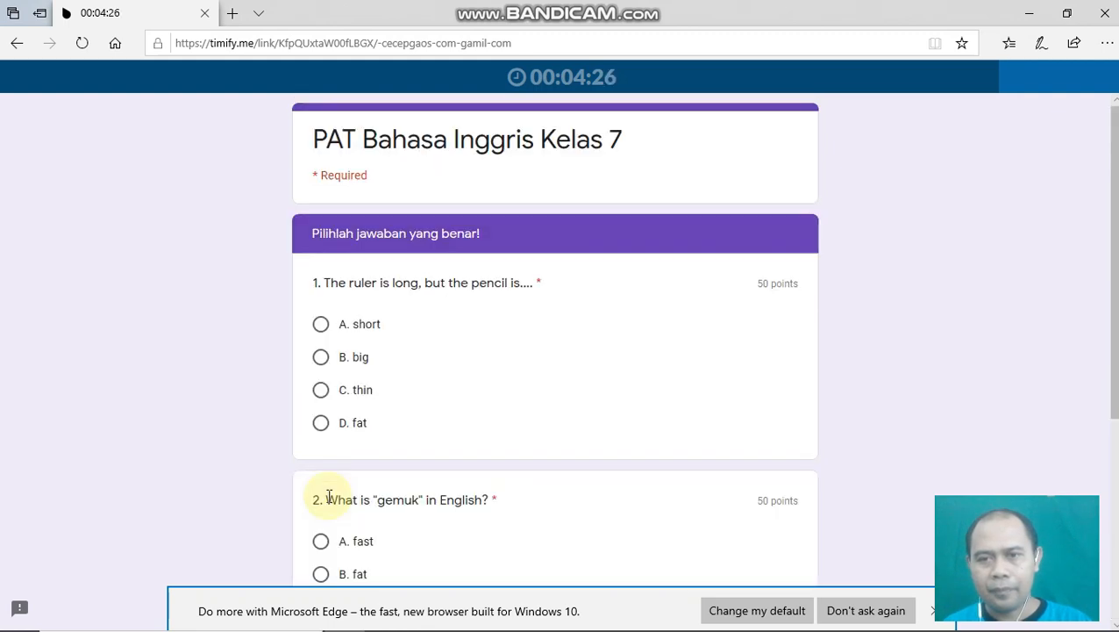
{"action": "scroll", "coordinate": [462, 288], "scroll_direction": "down", "scroll_amount": 1}
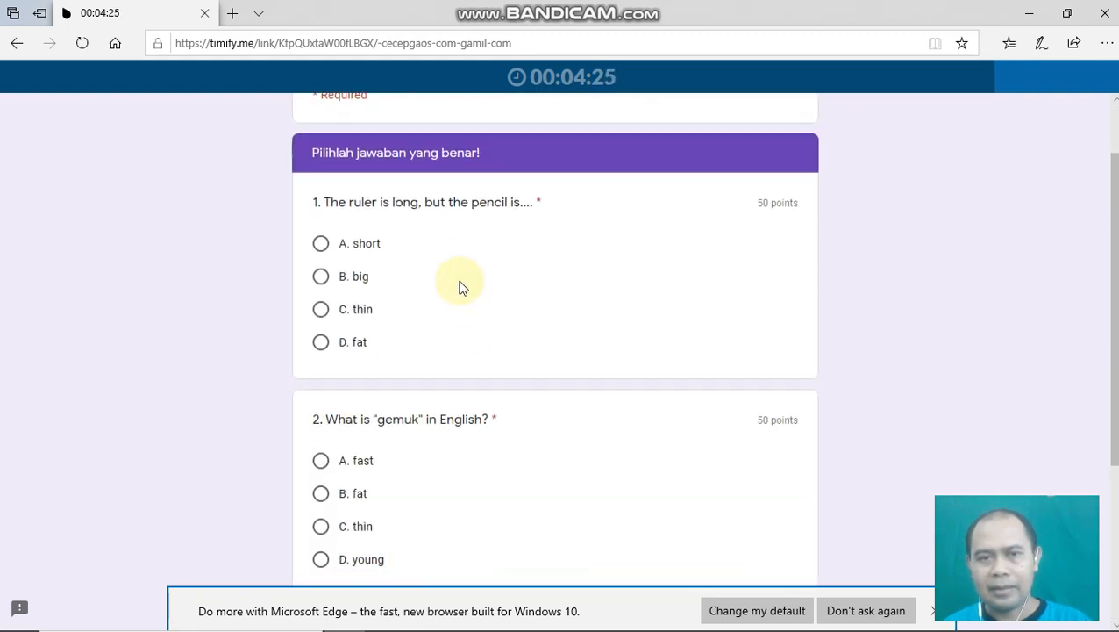
{"action": "left_click", "coordinate": [321, 247]}
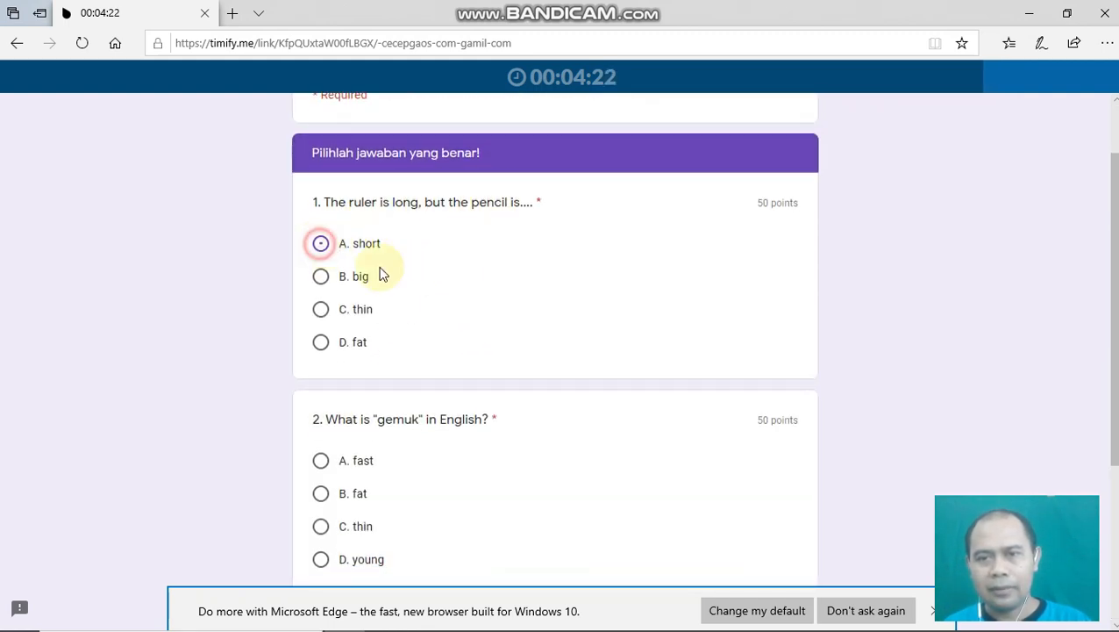
{"action": "scroll", "coordinate": [355, 464], "scroll_direction": "down", "scroll_amount": 2}
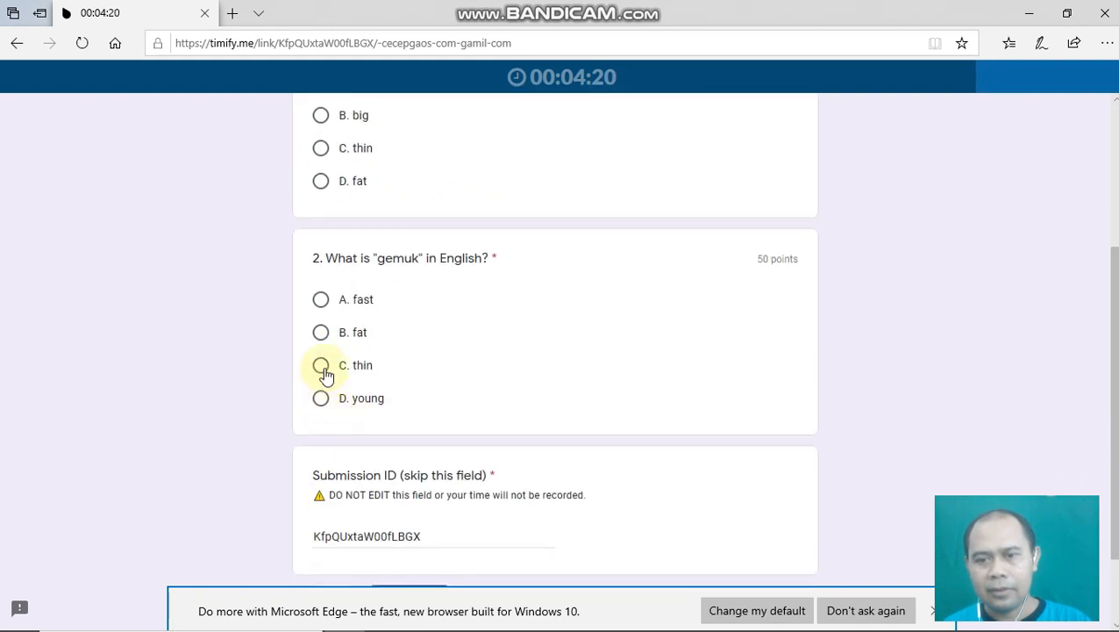
{"action": "left_click", "coordinate": [322, 336]}
{"action": "scroll", "coordinate": [526, 421], "scroll_direction": "down", "scroll_amount": 1}
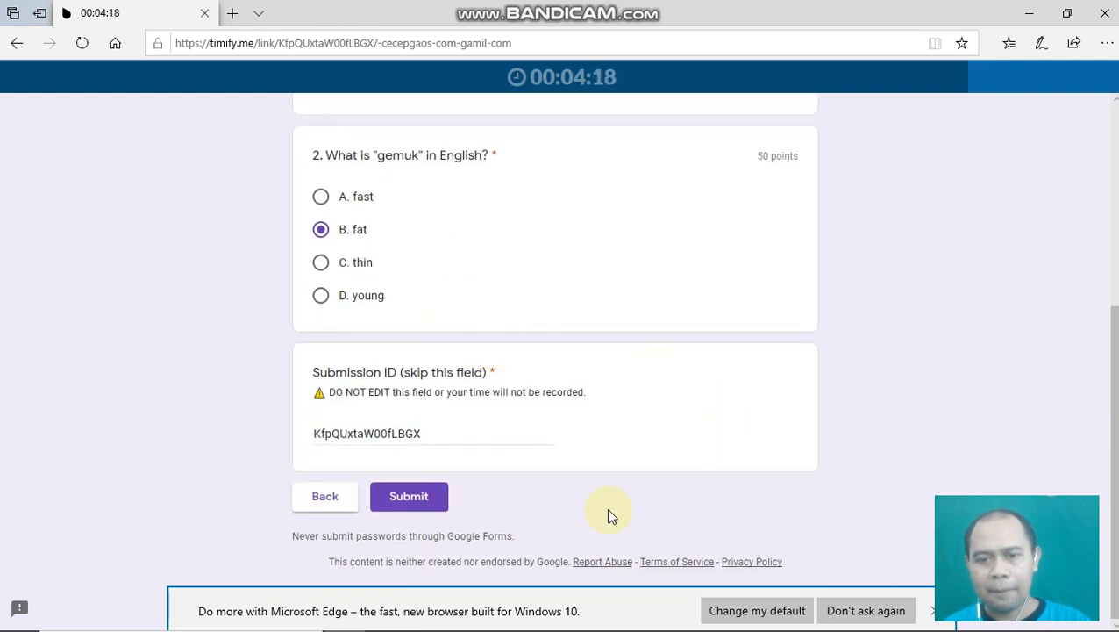
{"action": "left_click", "coordinate": [412, 500]}
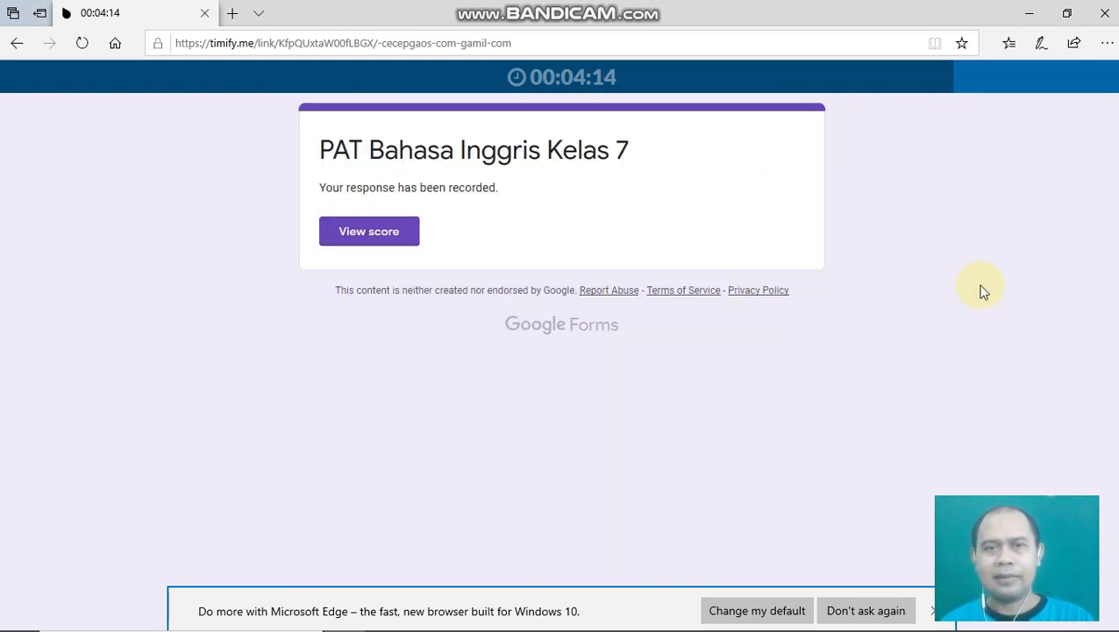
{"action": "left_click", "coordinate": [371, 233]}
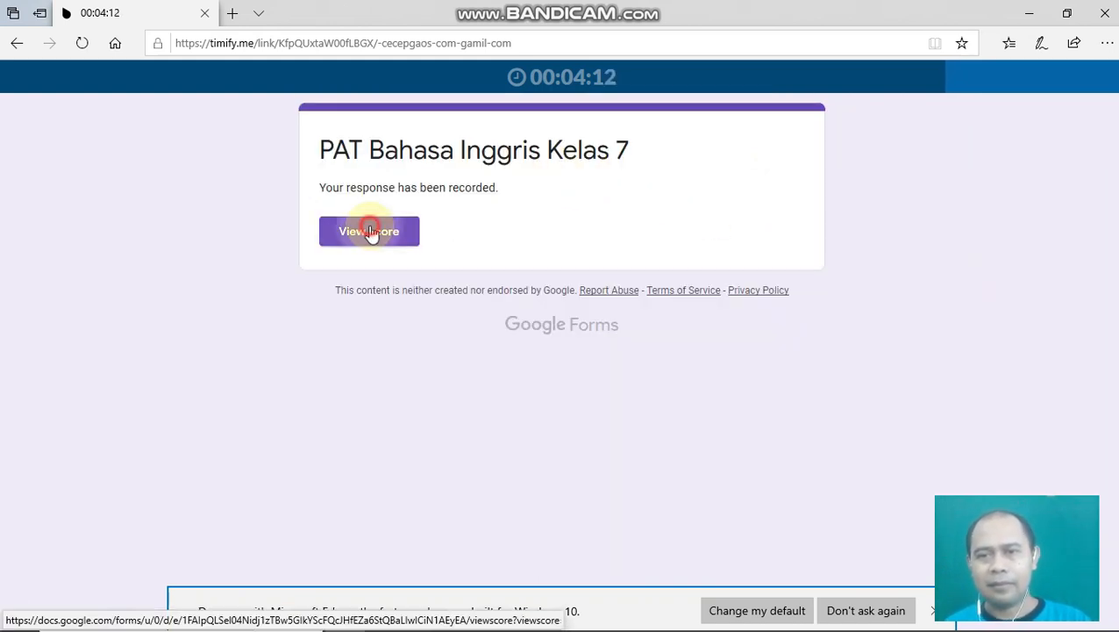